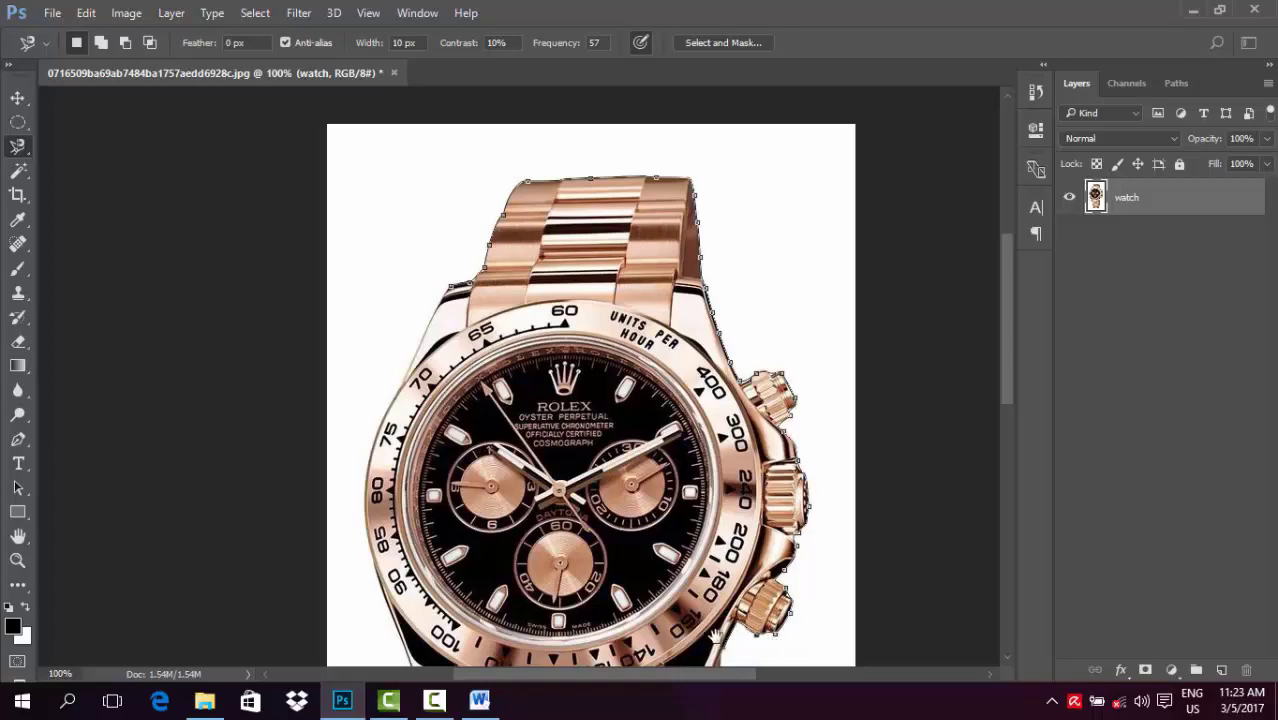
Step: Continue the Magnetic Lasso outline around the lower bracelet and up the opposite side of the watch case
{"action": "left_click_drag", "start_coordinate": [716, 635], "coordinate": [549, 244]}
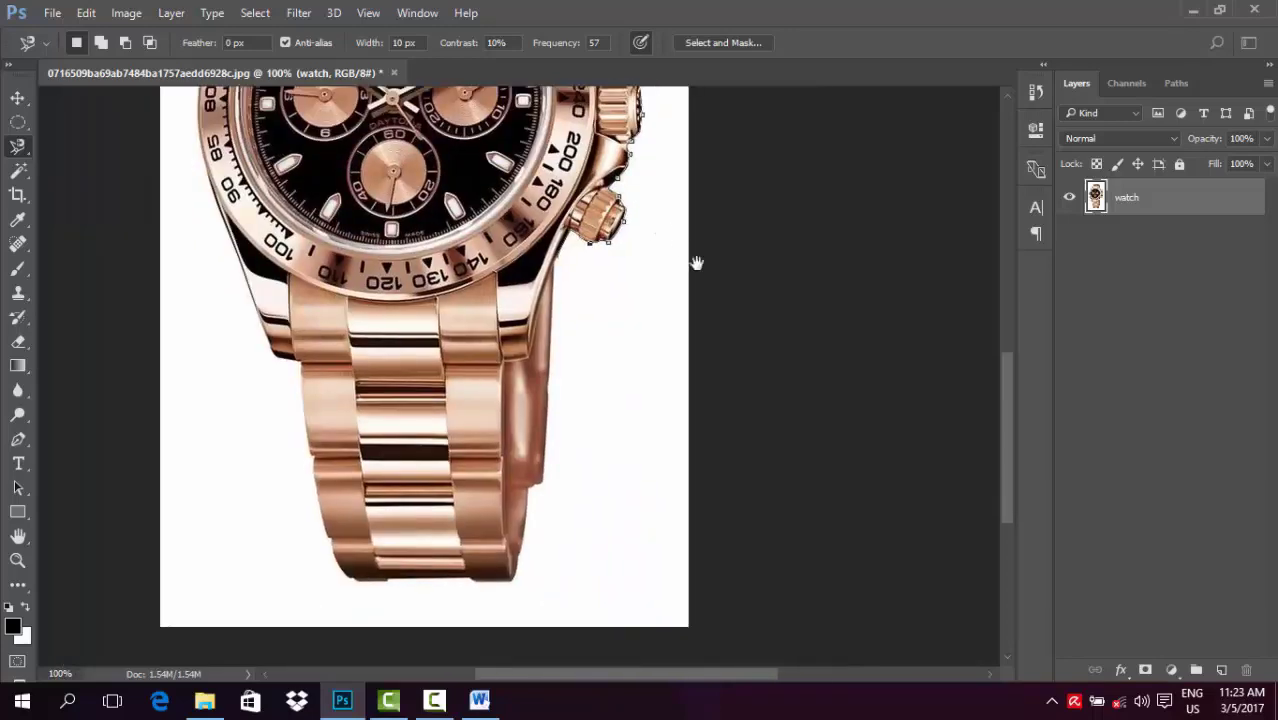
{"action": "mouse_move", "coordinate": [696, 263]}
{"action": "left_mouse_down"}
{"action": "mouse_move", "coordinate": [840, 340]}
{"action": "mouse_move", "coordinate": [683, 253]}
{"action": "left_mouse_up"}
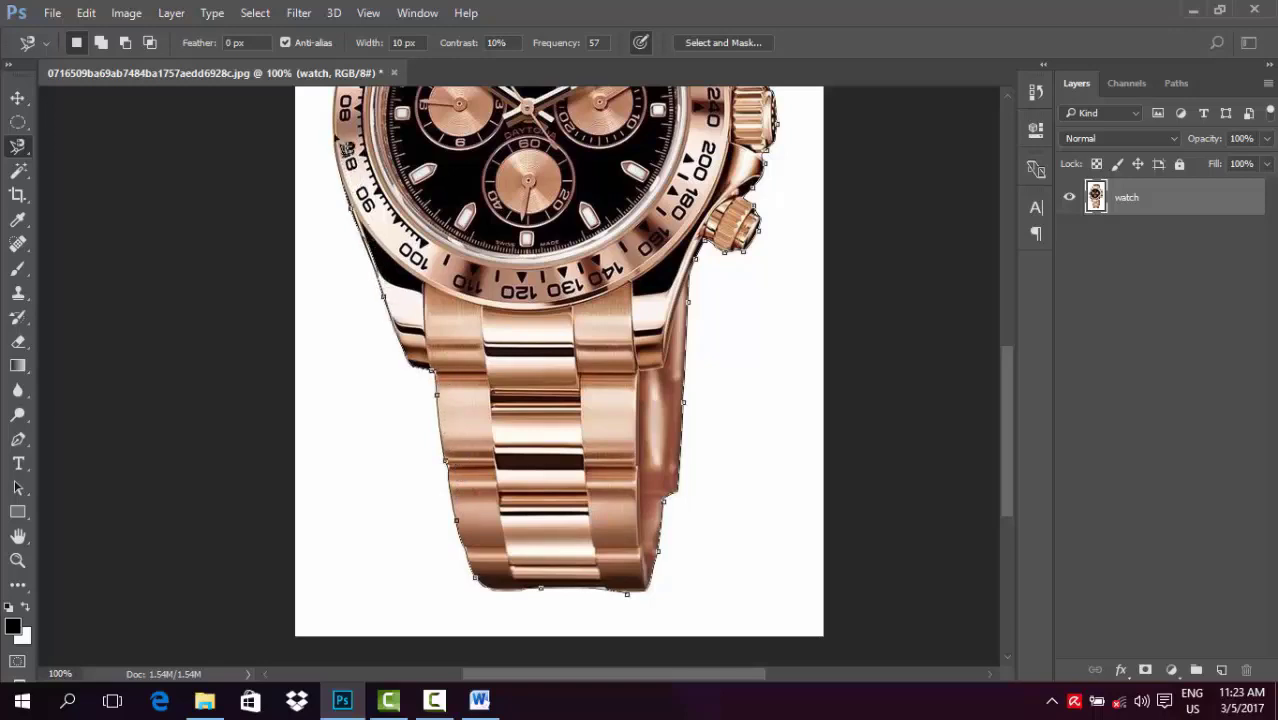
{"action": "left_click_drag", "start_coordinate": [336, 122], "coordinate": [397, 457]}
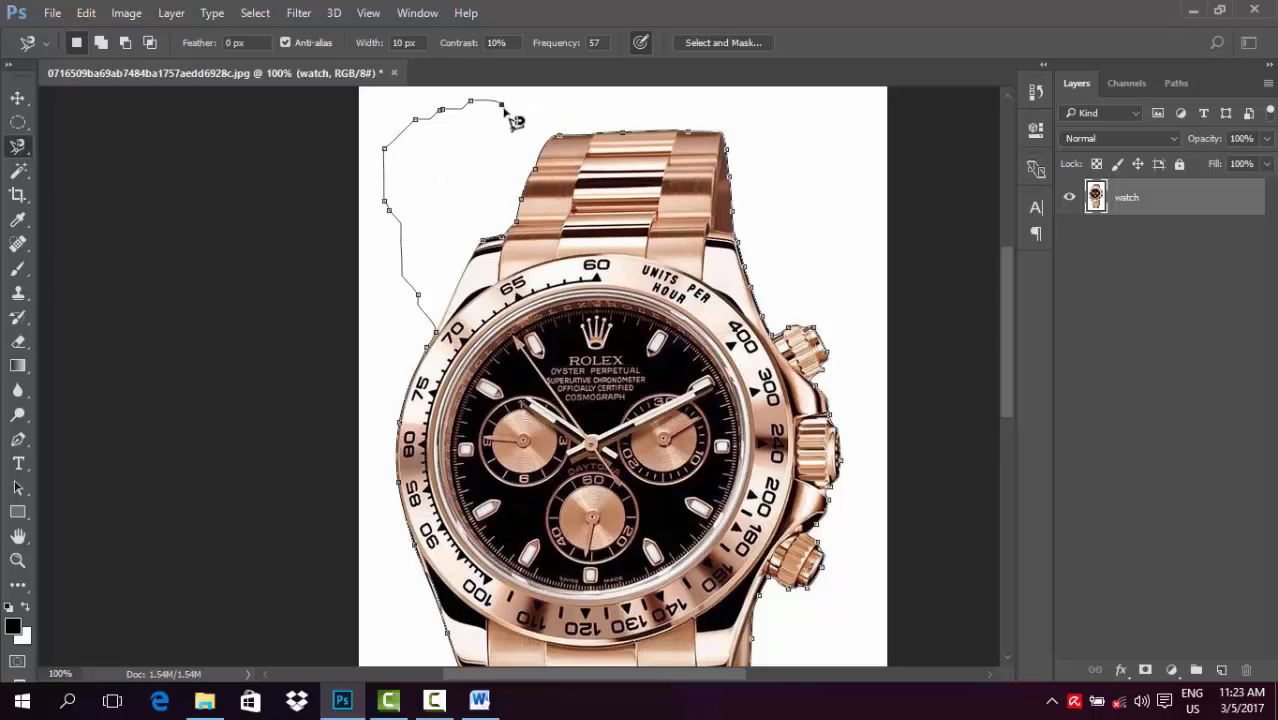
Step: Remove the stray lasso anchor points in the white area beside the upper bracelet and close the selection around the watch
{"action": "key", "text": "Delete"}
{"action": "key", "text": "Delete"}
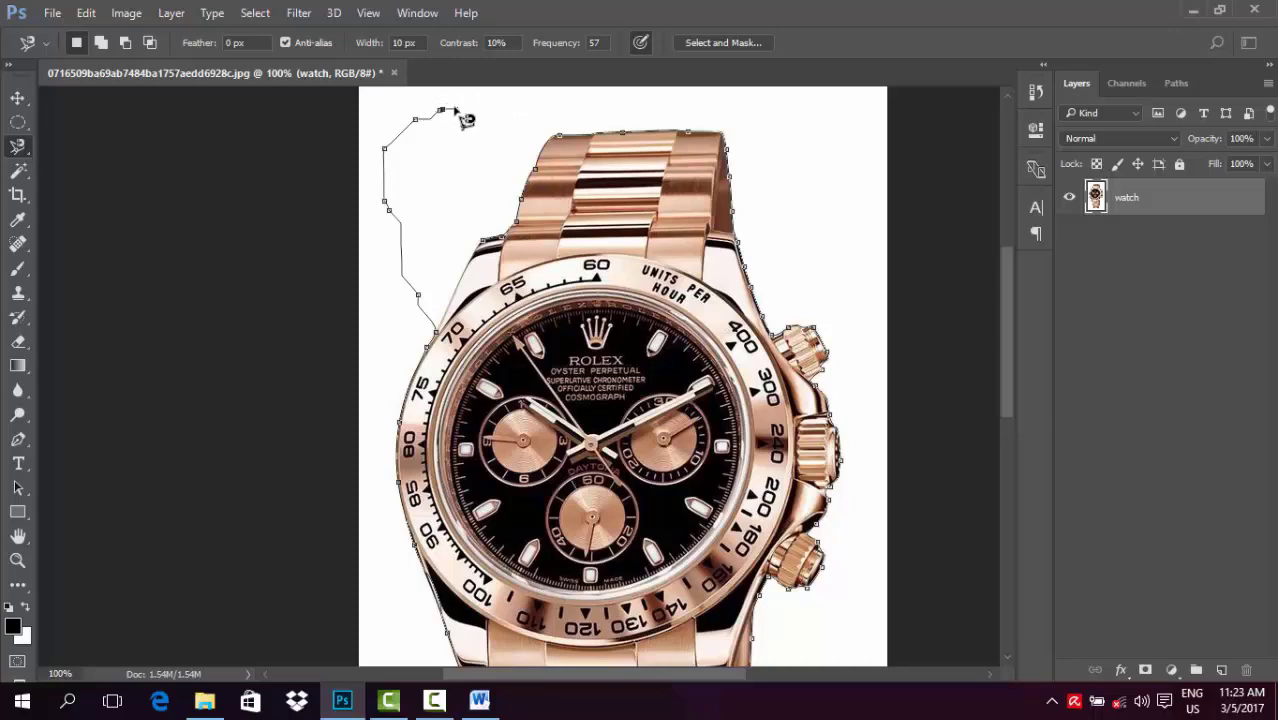
{"action": "key", "text": "Delete"}
{"action": "key", "text": "Delete"}
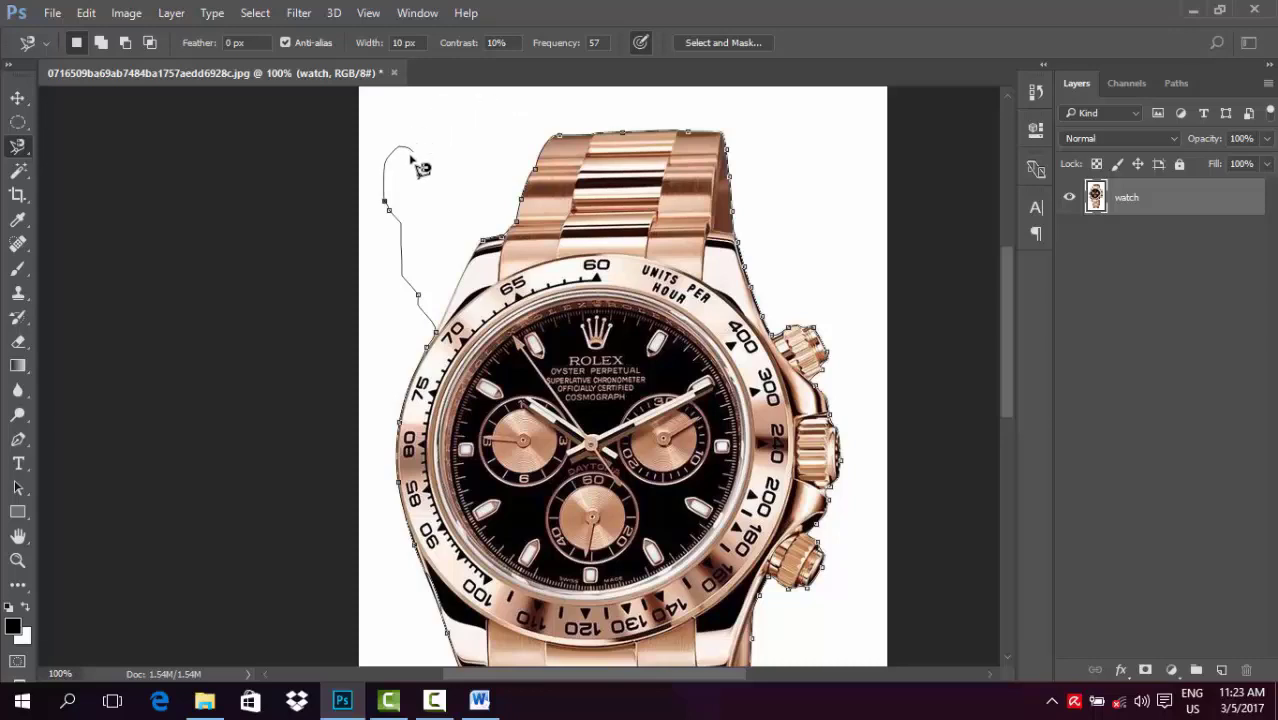
{"action": "key", "text": "Delete"}
{"action": "key", "text": "Delete"}
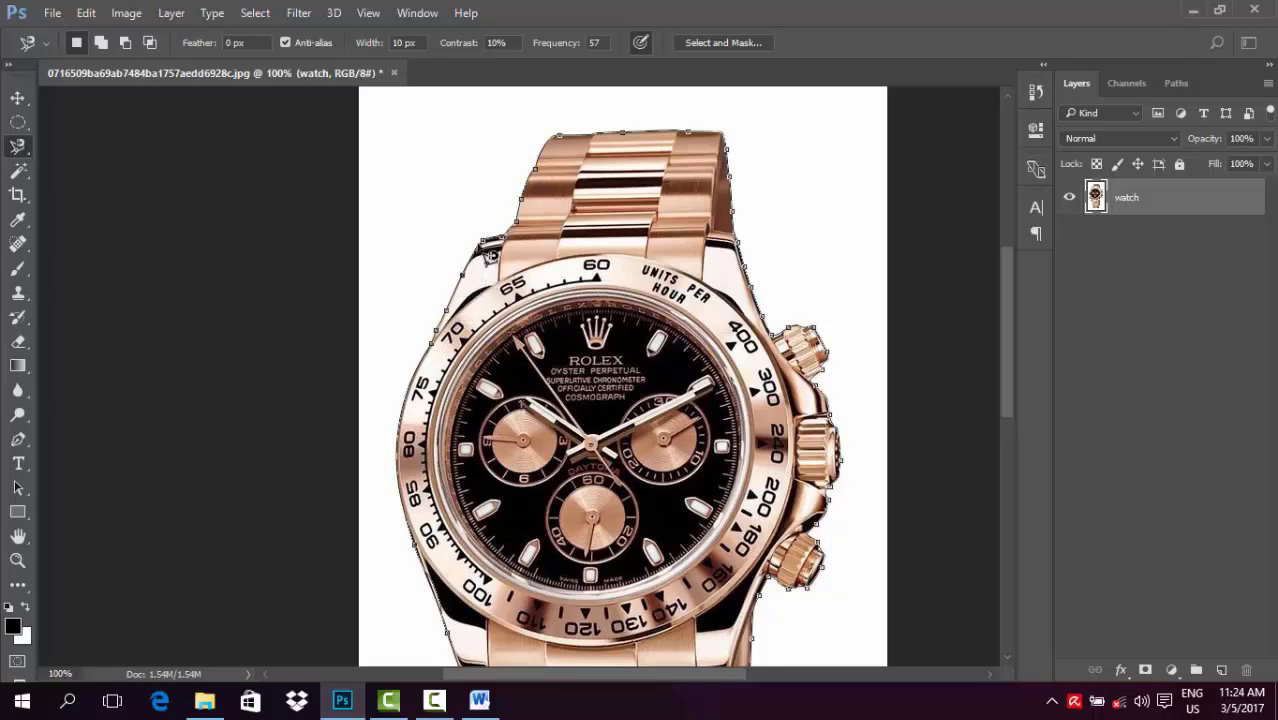
{"action": "left_click", "coordinate": [495, 250]}
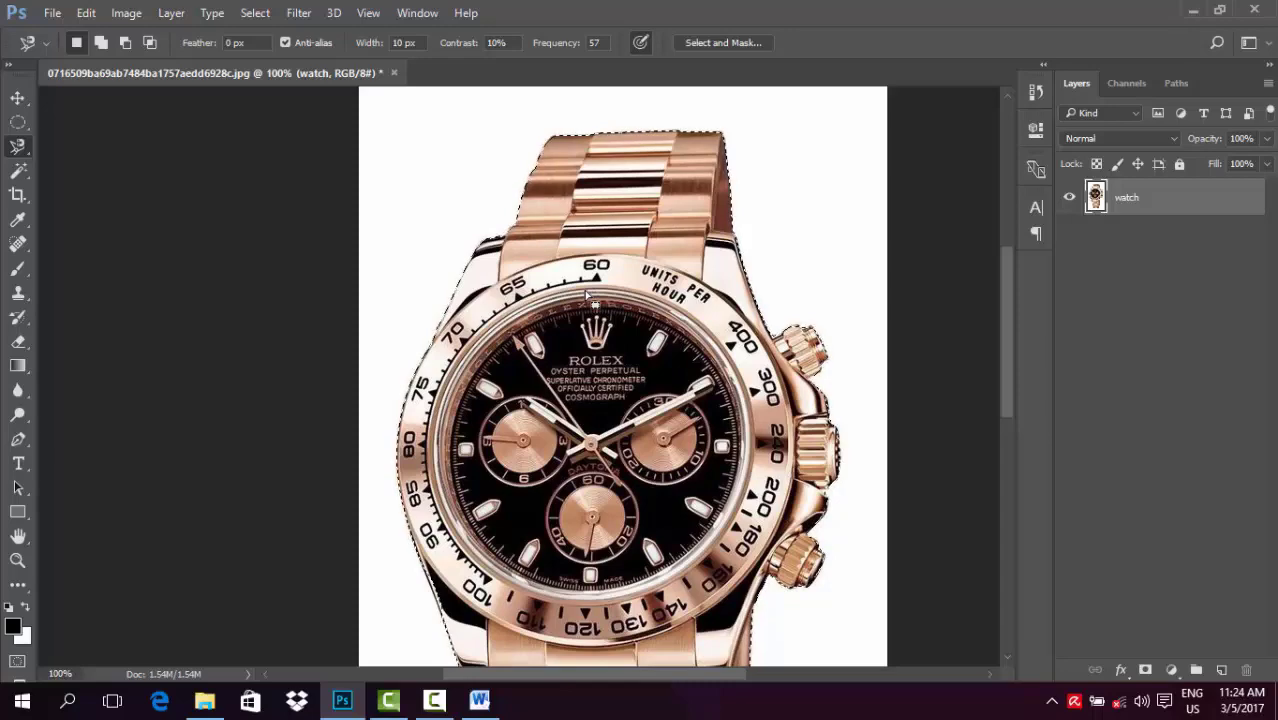
Step: Switch to the Lasso tool in add-to-selection mode to refine the selection edge around the upper pusher
{"action": "key", "text": "ctrl+plus"}
{"action": "key", "text": "ctrl+plus"}
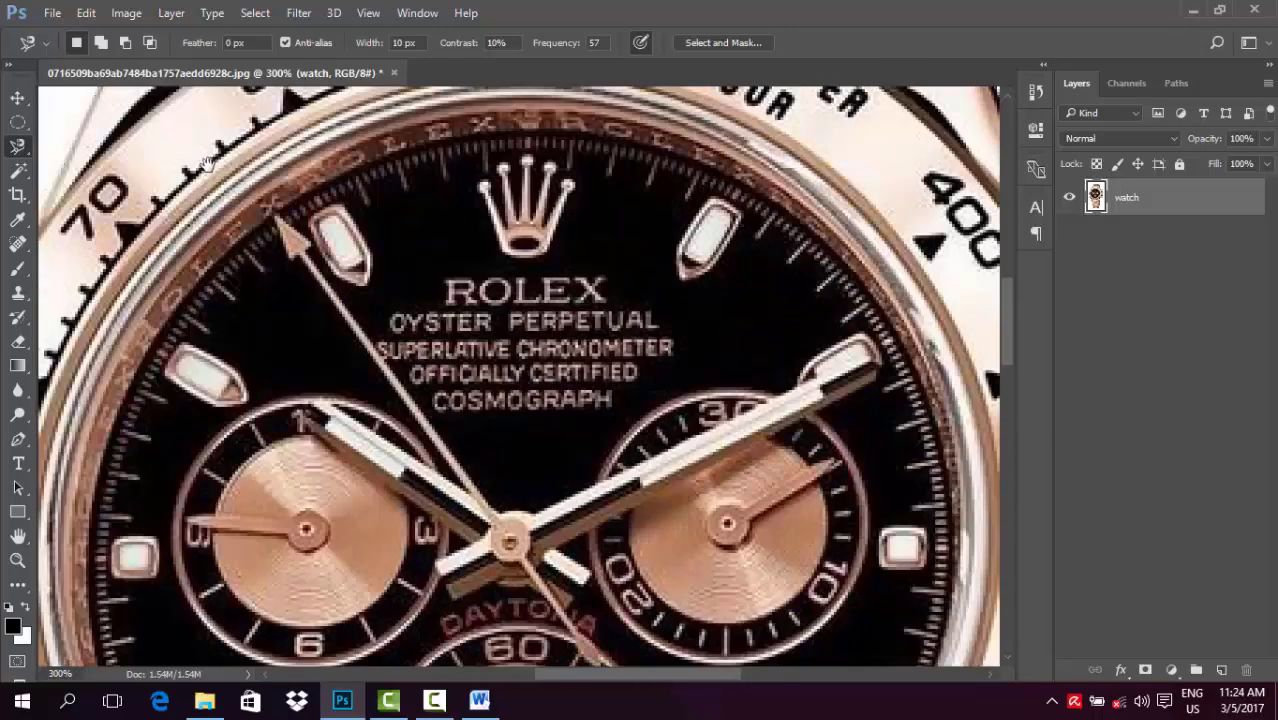
{"action": "mouse_move", "coordinate": [985, 450]}
{"action": "left_mouse_down"}
{"action": "mouse_move", "coordinate": [776, 388]}
{"action": "mouse_move", "coordinate": [739, 328]}
{"action": "left_mouse_up"}
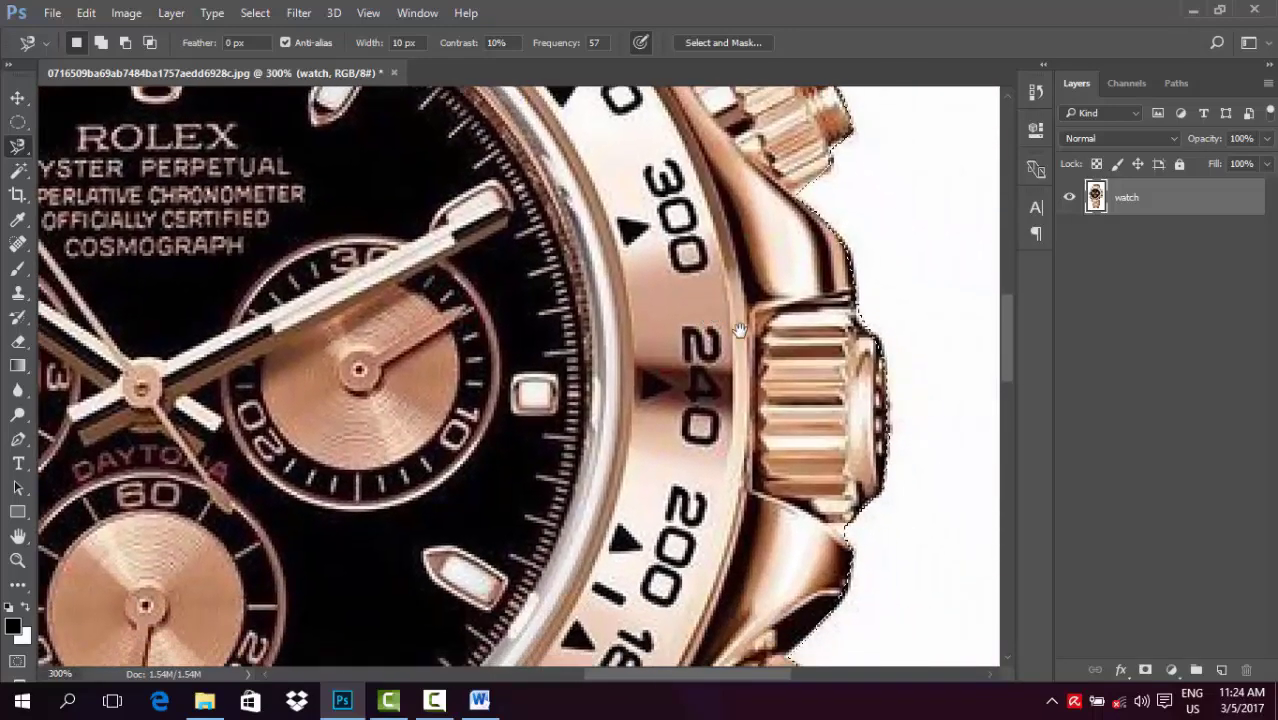
{"action": "scroll", "coordinate": [815, 290], "scroll_direction": "up", "scroll_amount": 3}
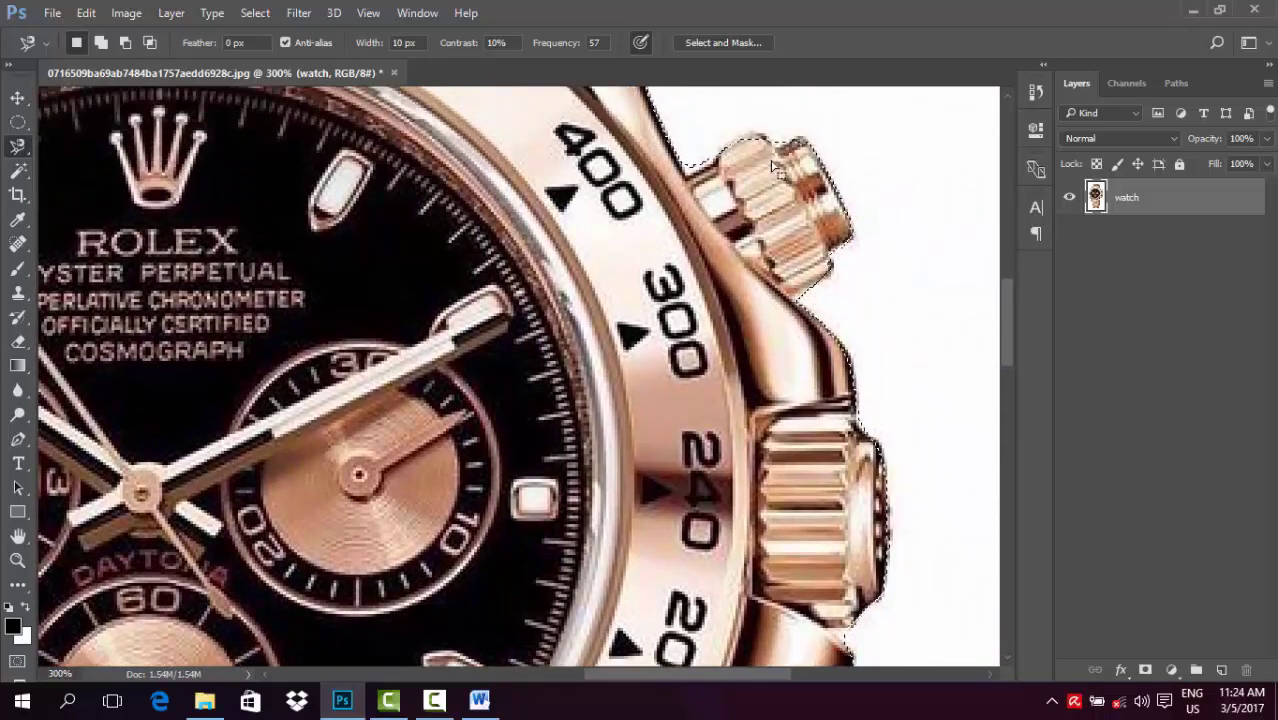
{"action": "scroll", "coordinate": [757, 198], "scroll_direction": "up", "scroll_amount": 2}
{"action": "scroll", "coordinate": [757, 198], "scroll_direction": "up", "scroll_amount": 3}
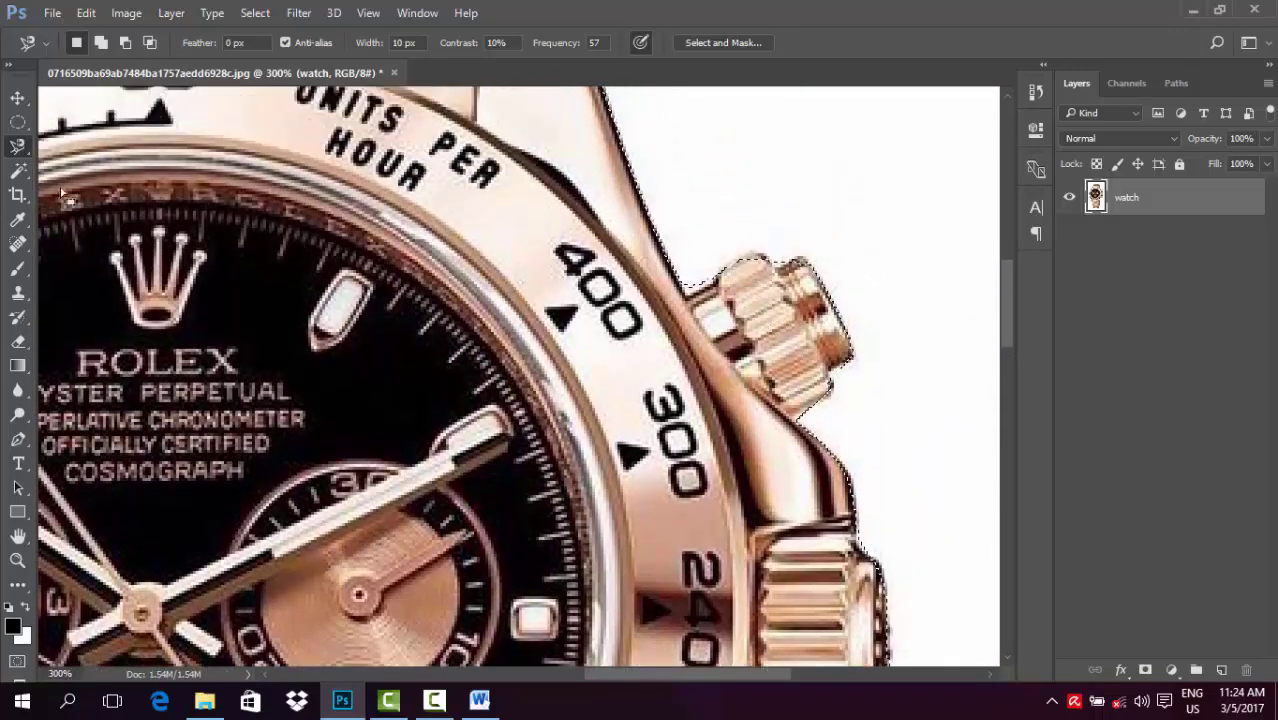
{"action": "left_click", "coordinate": [101, 42]}
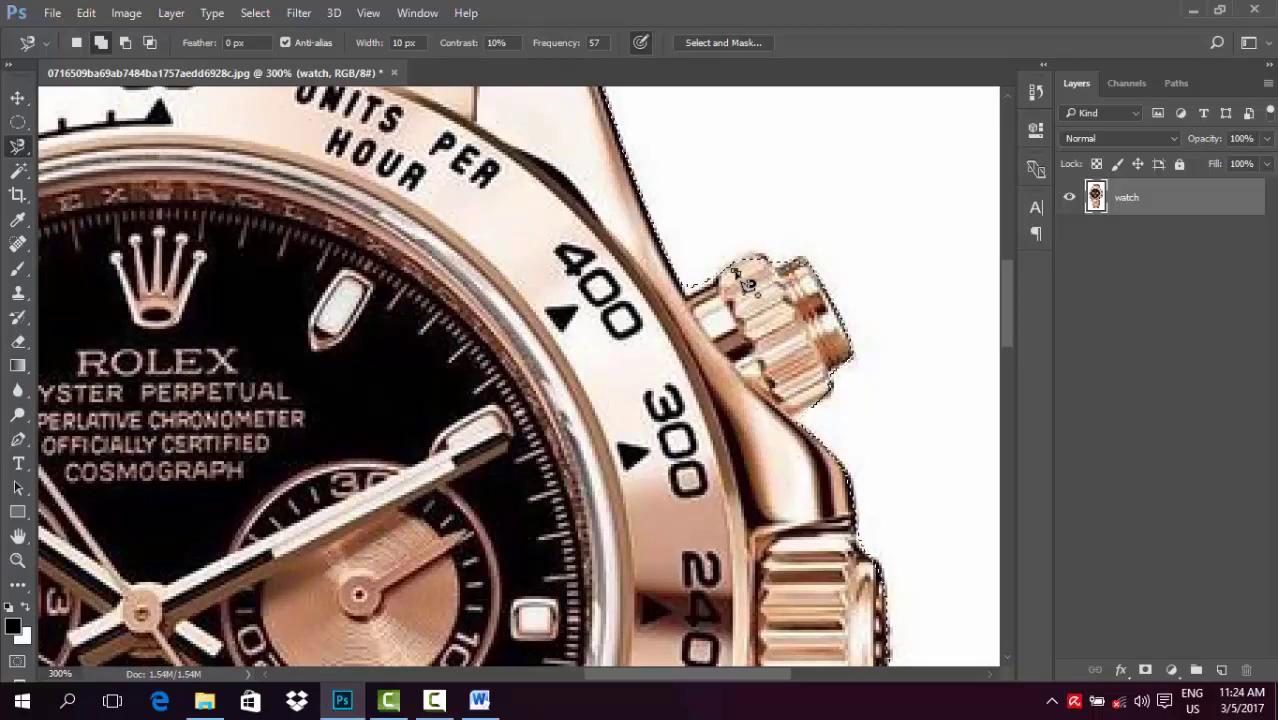
{"action": "left_click", "coordinate": [745, 292]}
{"action": "left_click", "coordinate": [18, 146]}
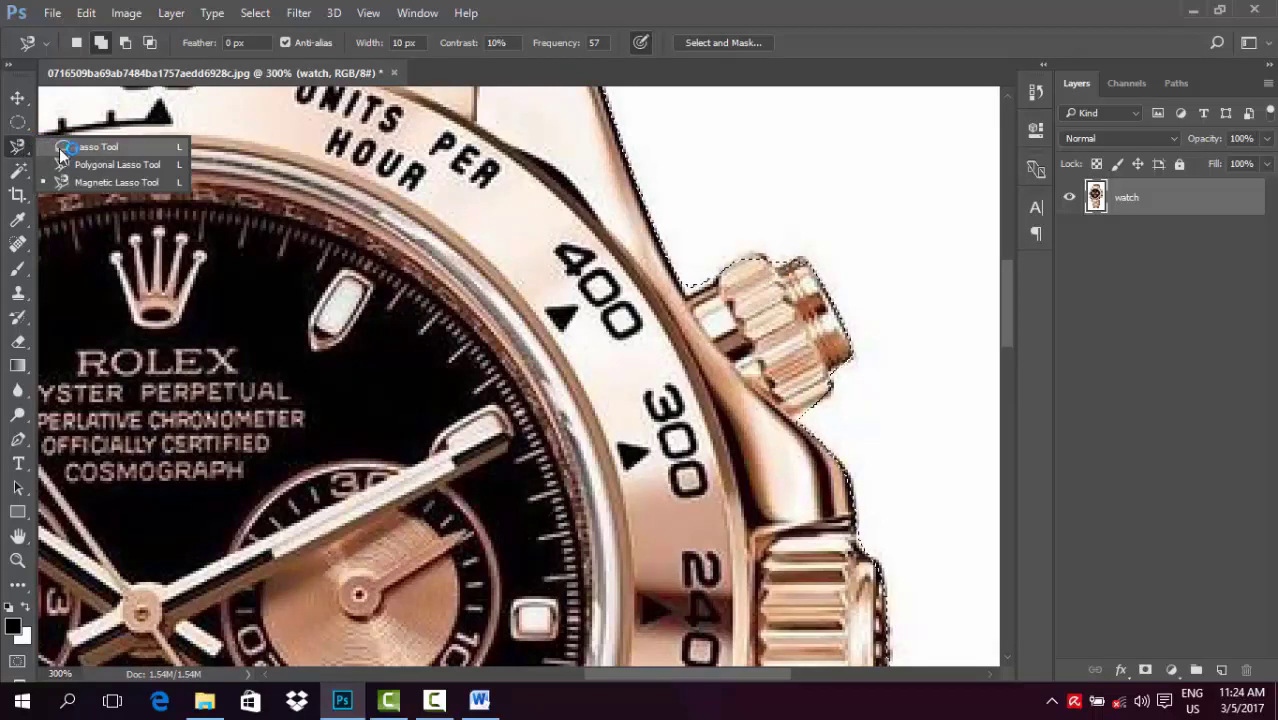
{"action": "left_click", "coordinate": [76, 148]}
Step: Set the Lasso to subtract from the selection and check the outline along the crown and both pushers
{"action": "scroll", "coordinate": [206, 116], "scroll_direction": "up", "scroll_amount": 3}
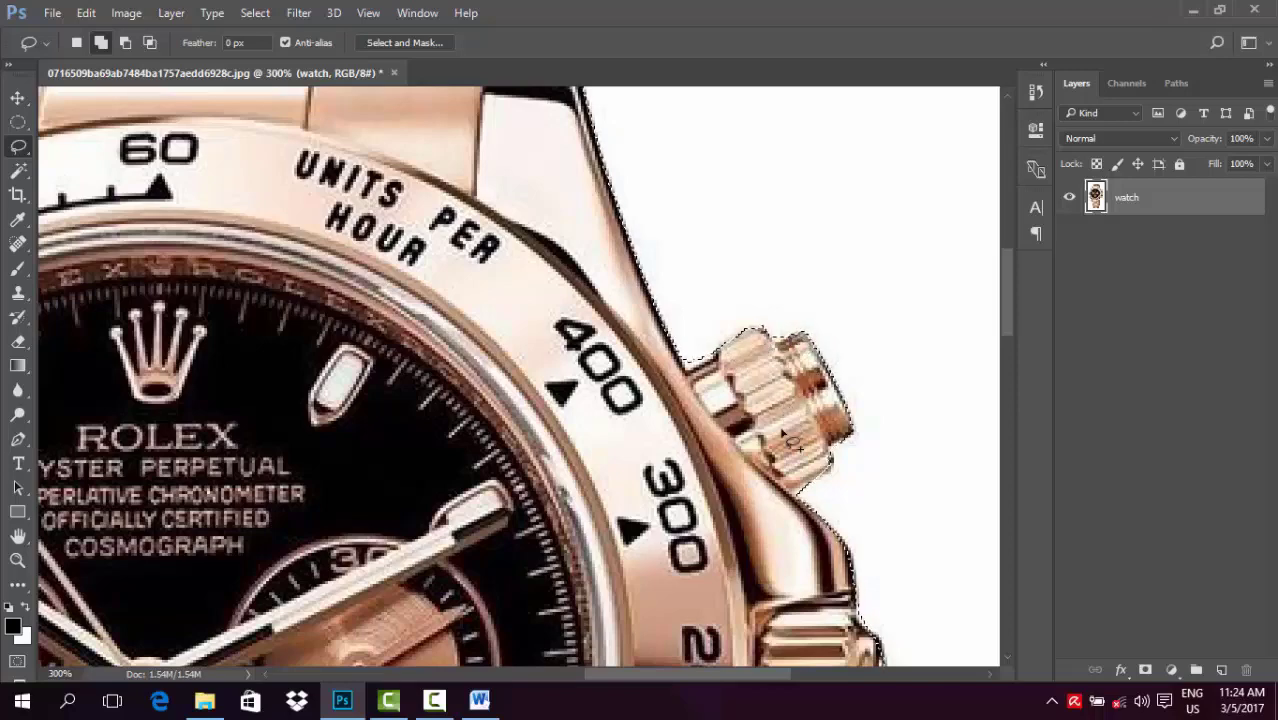
{"action": "scroll", "coordinate": [798, 416], "scroll_direction": "down", "scroll_amount": 5}
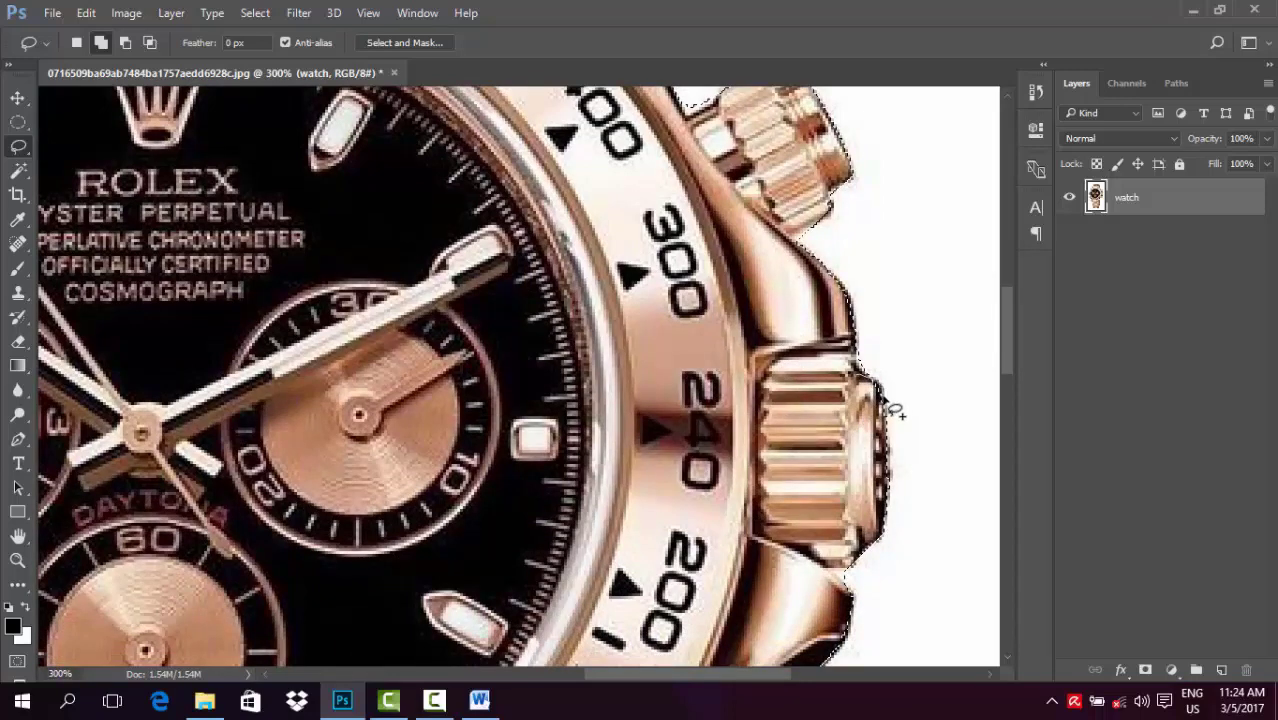
{"action": "scroll", "coordinate": [778, 540], "scroll_direction": "down", "scroll_amount": 2}
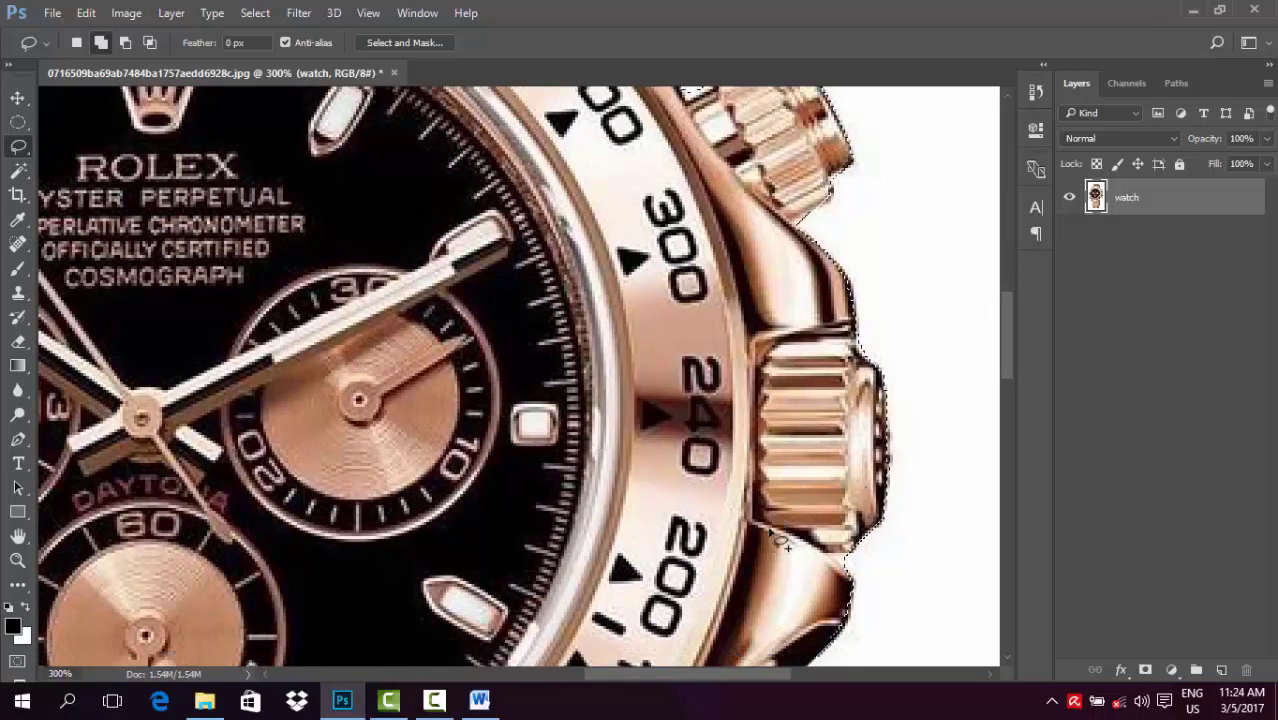
{"action": "scroll", "coordinate": [778, 540], "scroll_direction": "down", "scroll_amount": 5}
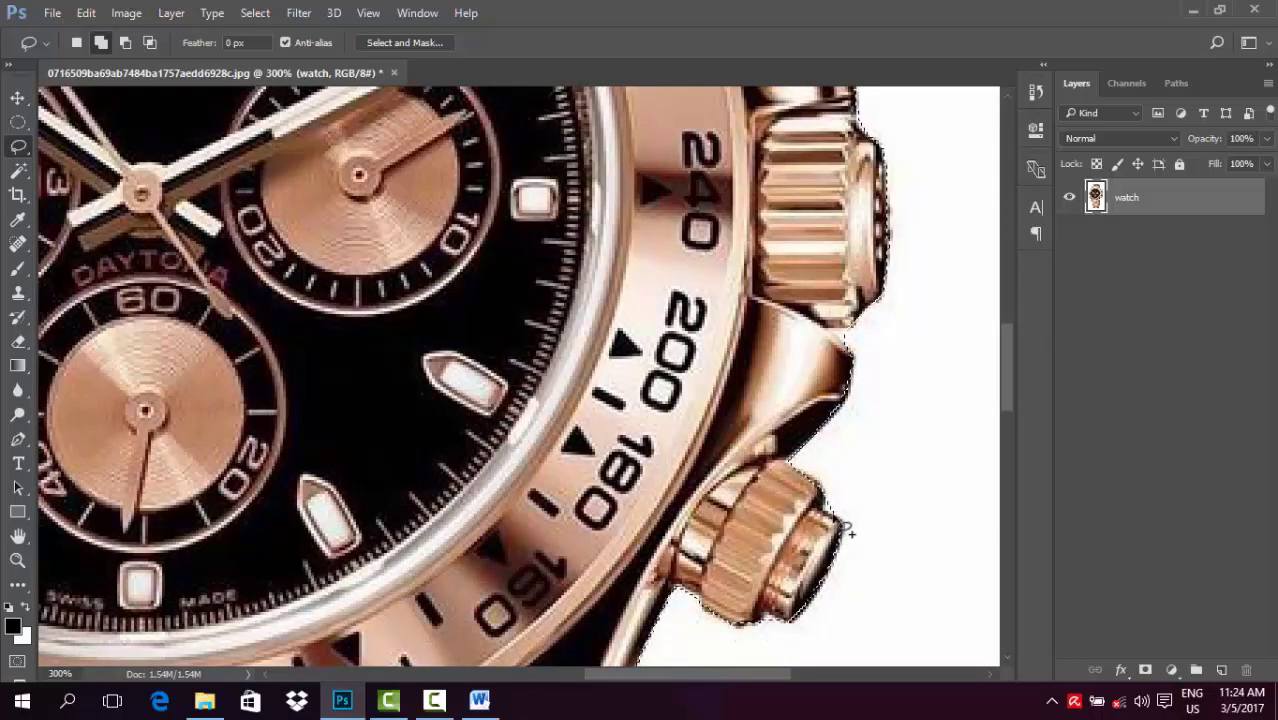
{"action": "left_click", "coordinate": [125, 42]}
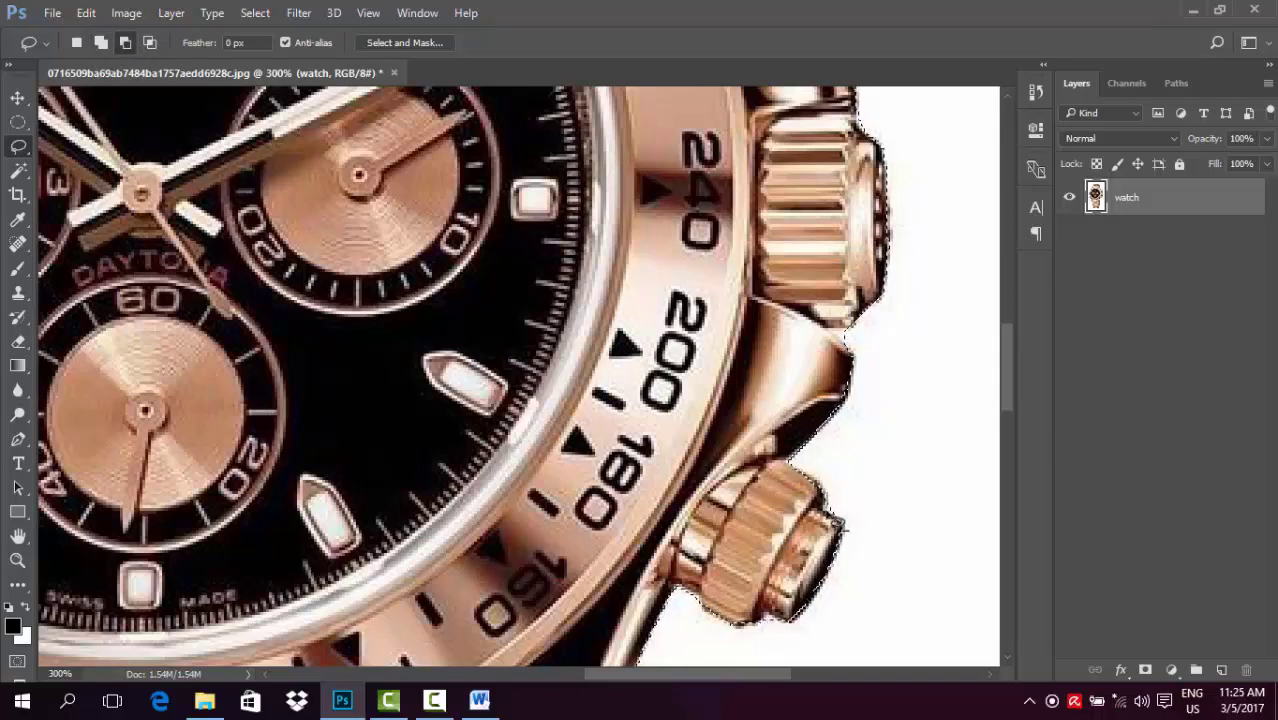
{"action": "scroll", "coordinate": [862, 536], "scroll_direction": "down", "scroll_amount": 4}
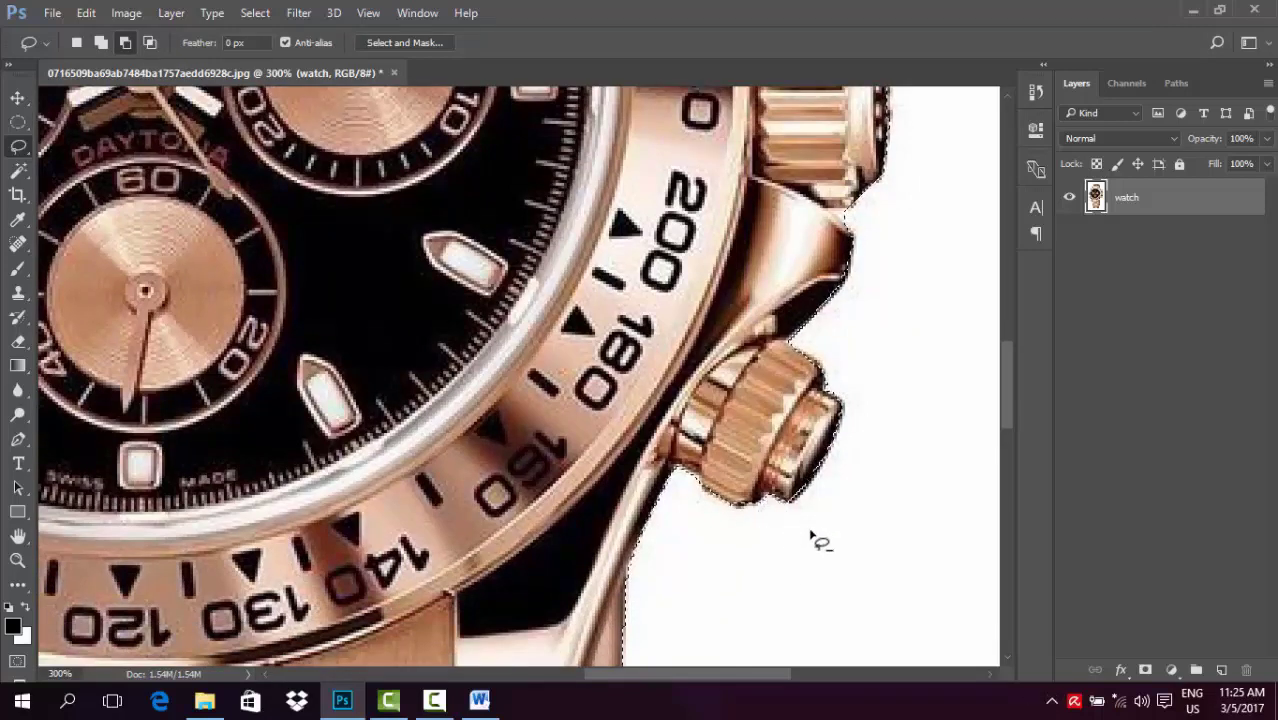
{"action": "scroll", "coordinate": [836, 528], "scroll_direction": "up", "scroll_amount": 4}
{"action": "scroll", "coordinate": [850, 480], "scroll_direction": "up", "scroll_amount": 4}
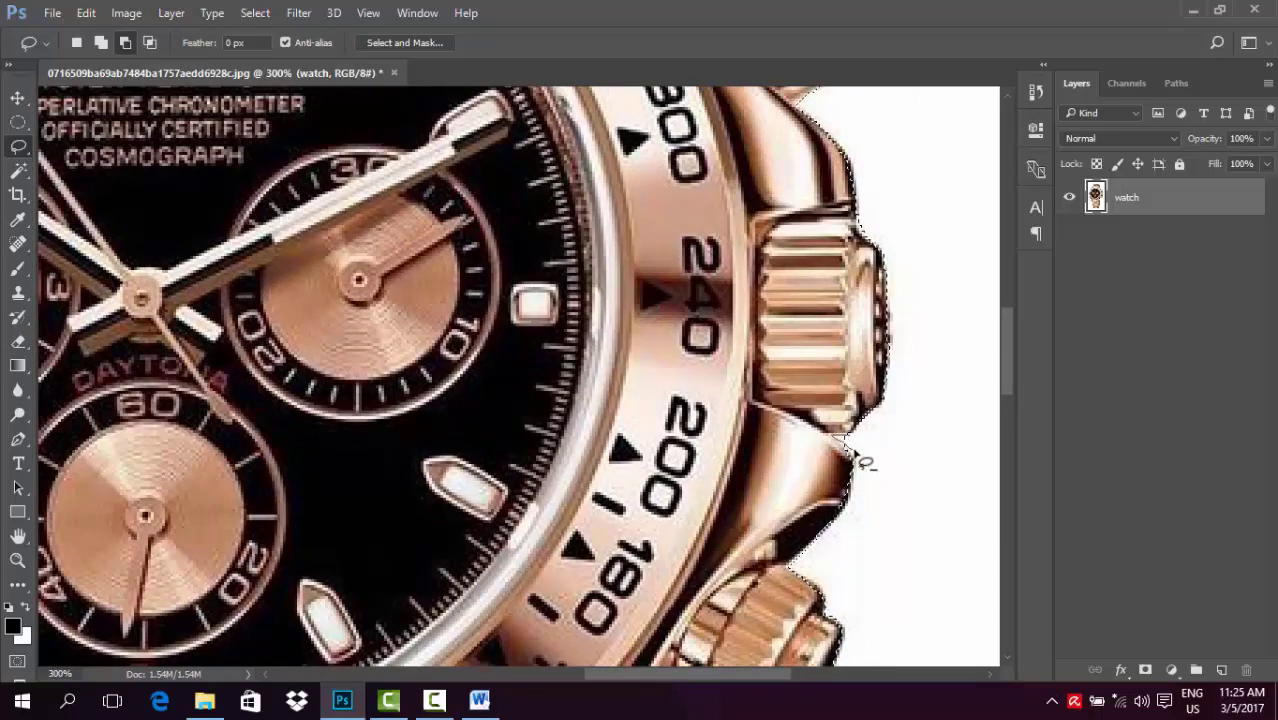
Step: Invert the watch selection and delete the white background, leaving nothing selected
{"action": "left_click_drag", "start_coordinate": [713, 199], "coordinate": [725, 449]}
{"action": "key", "text": "ctrl+minus"}
{"action": "key", "text": "ctrl+minus"}
{"action": "key", "text": "ctrl+minus"}
{"action": "key", "text": "ctrl+minus"}
{"action": "key", "text": "ctrl+minus"}
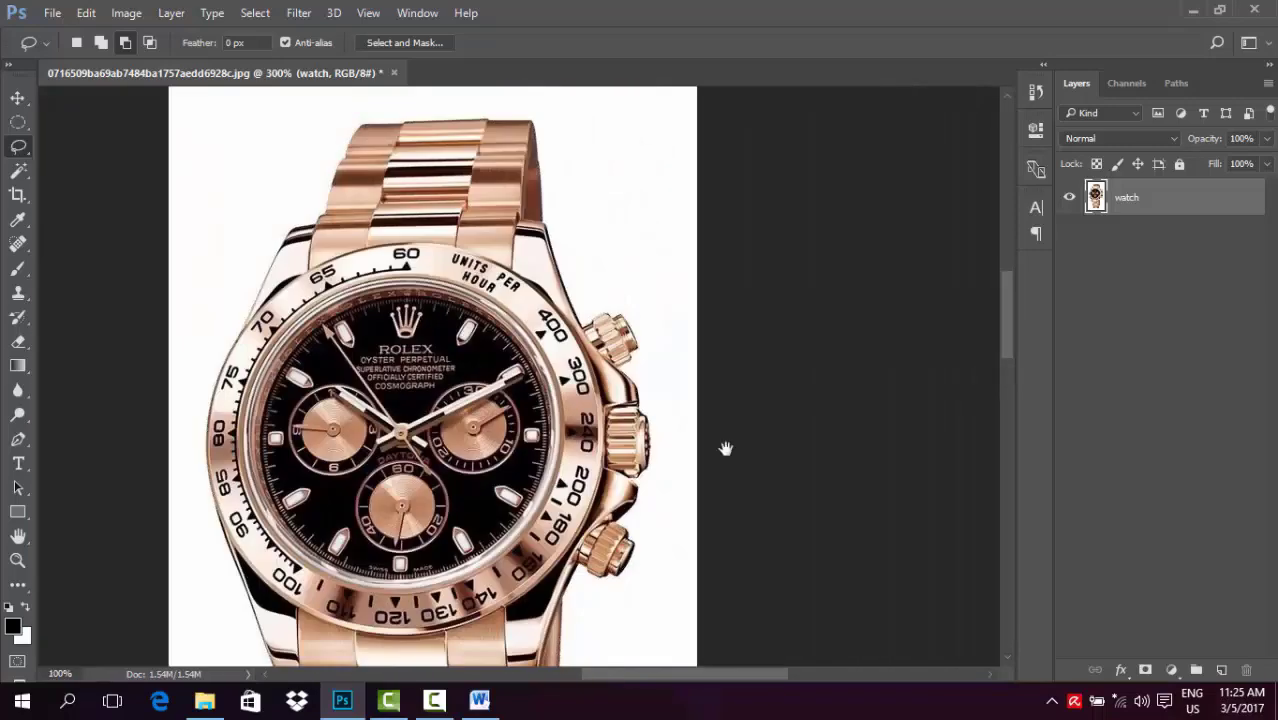
{"action": "key", "text": "ctrl+minus"}
{"action": "key", "text": "ctrl+shift+i"}
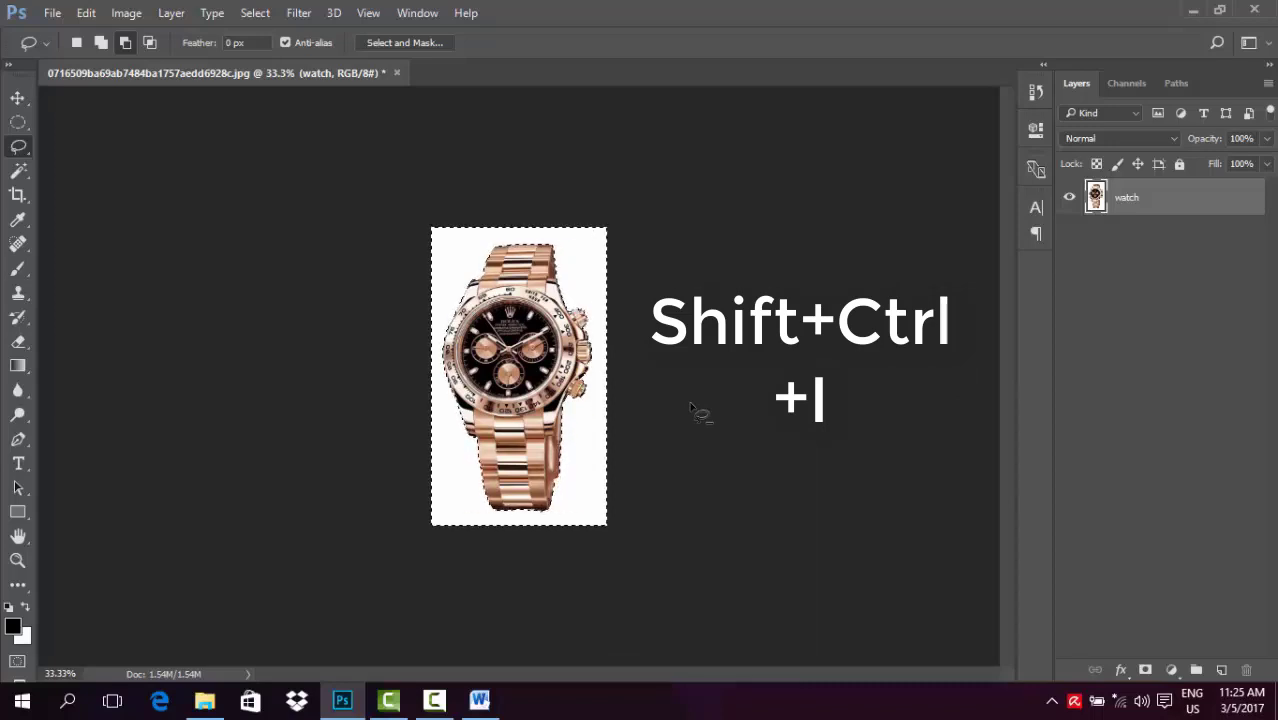
{"action": "key", "text": "Delete"}
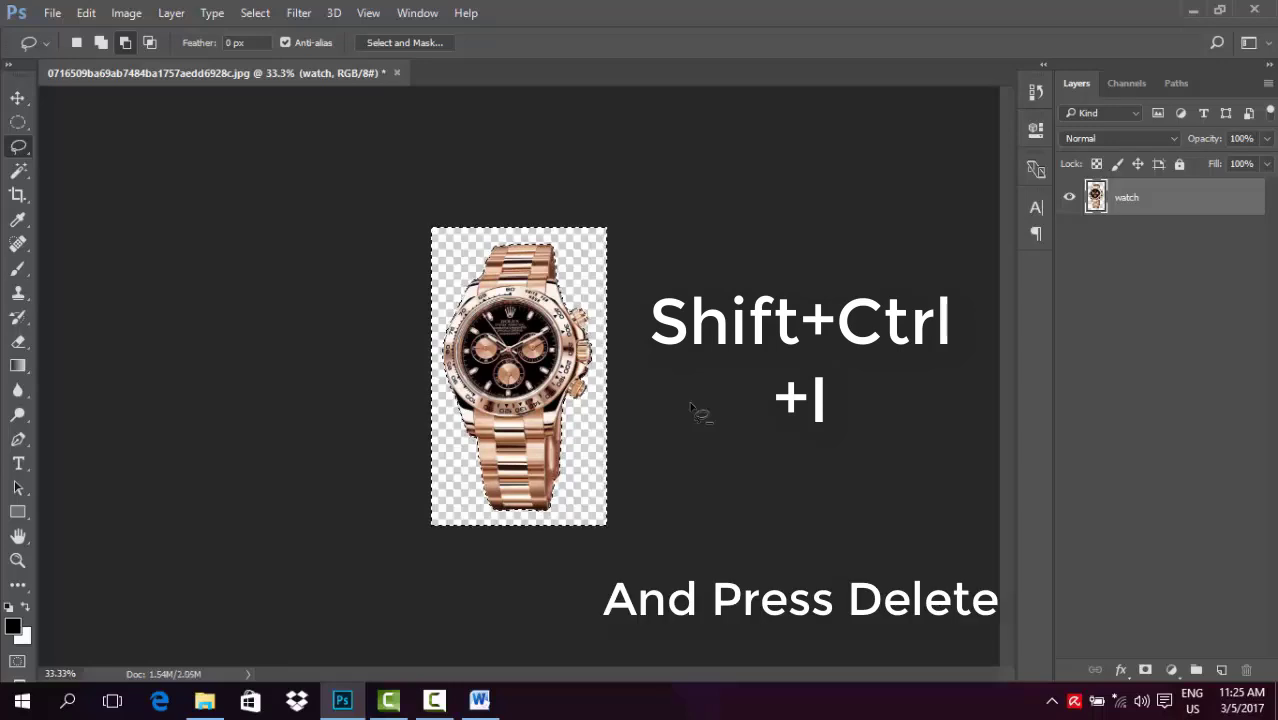
{"action": "key", "text": "ctrl+d"}
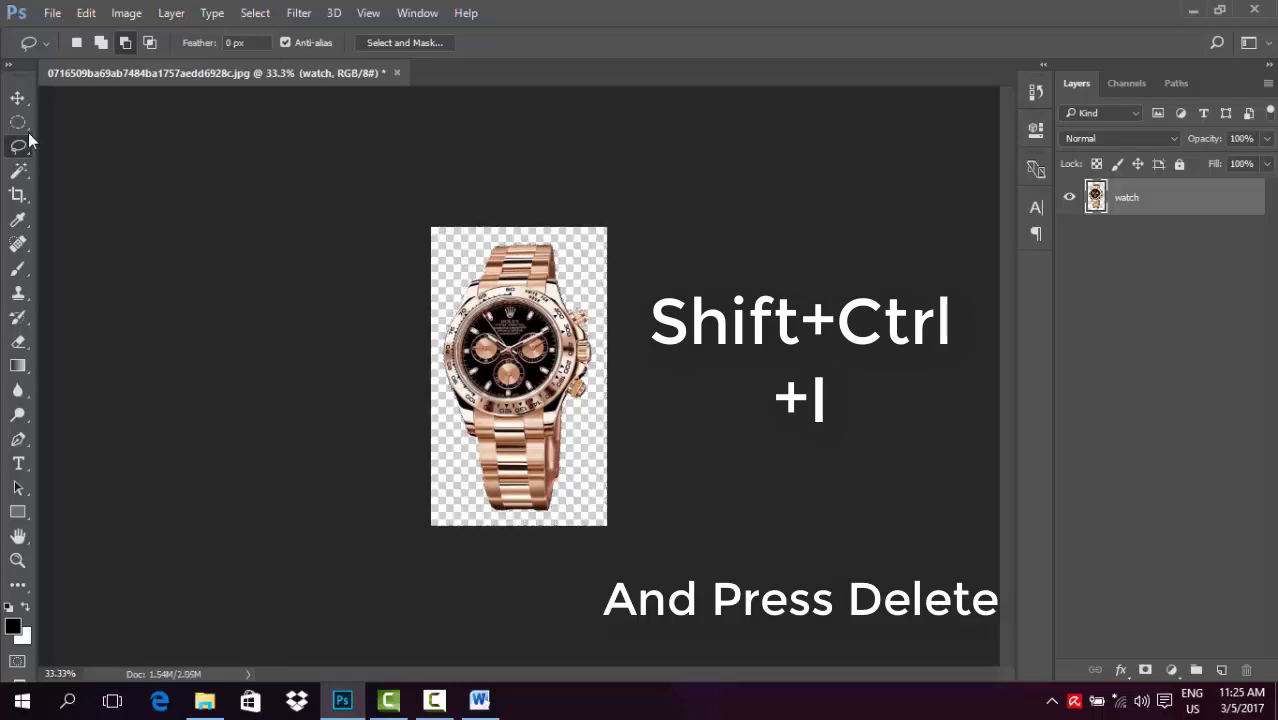
{"action": "key", "text": "v"}
{"action": "left_click", "coordinate": [180, 318]}
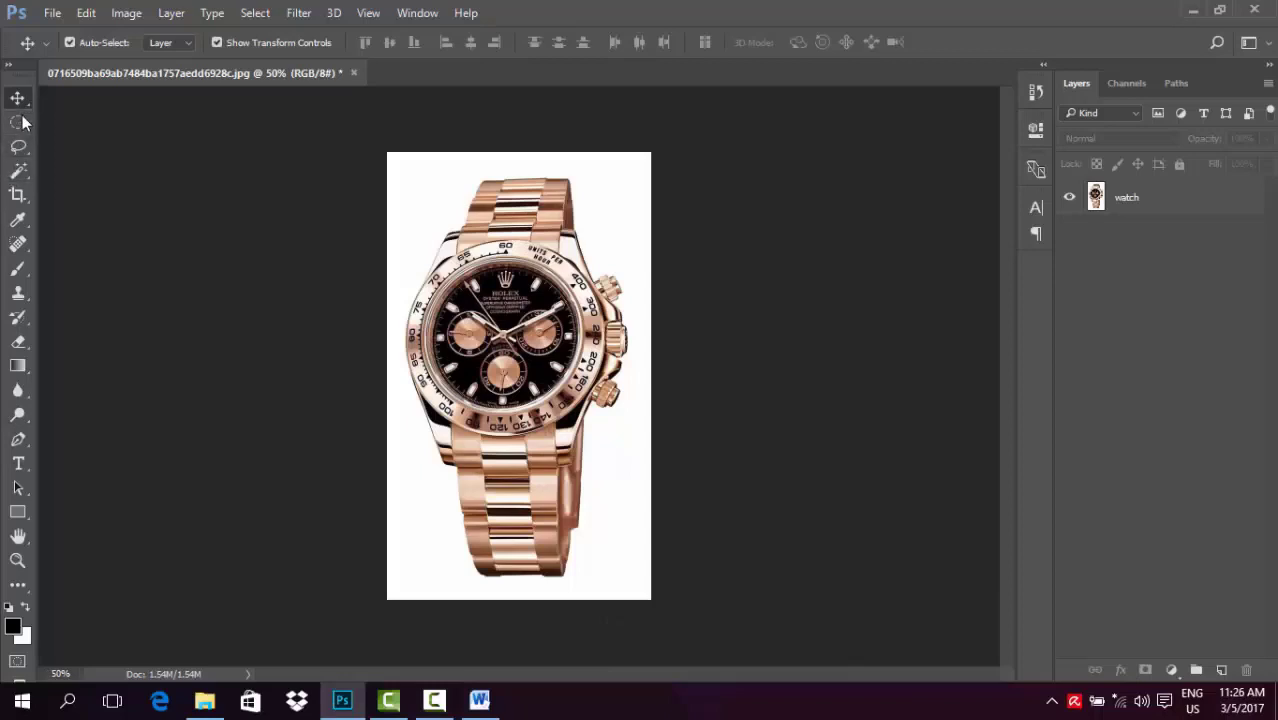
Step: Select the white background on the watch layer with the Magic Wand and delete it
{"action": "left_click", "coordinate": [18, 171]}
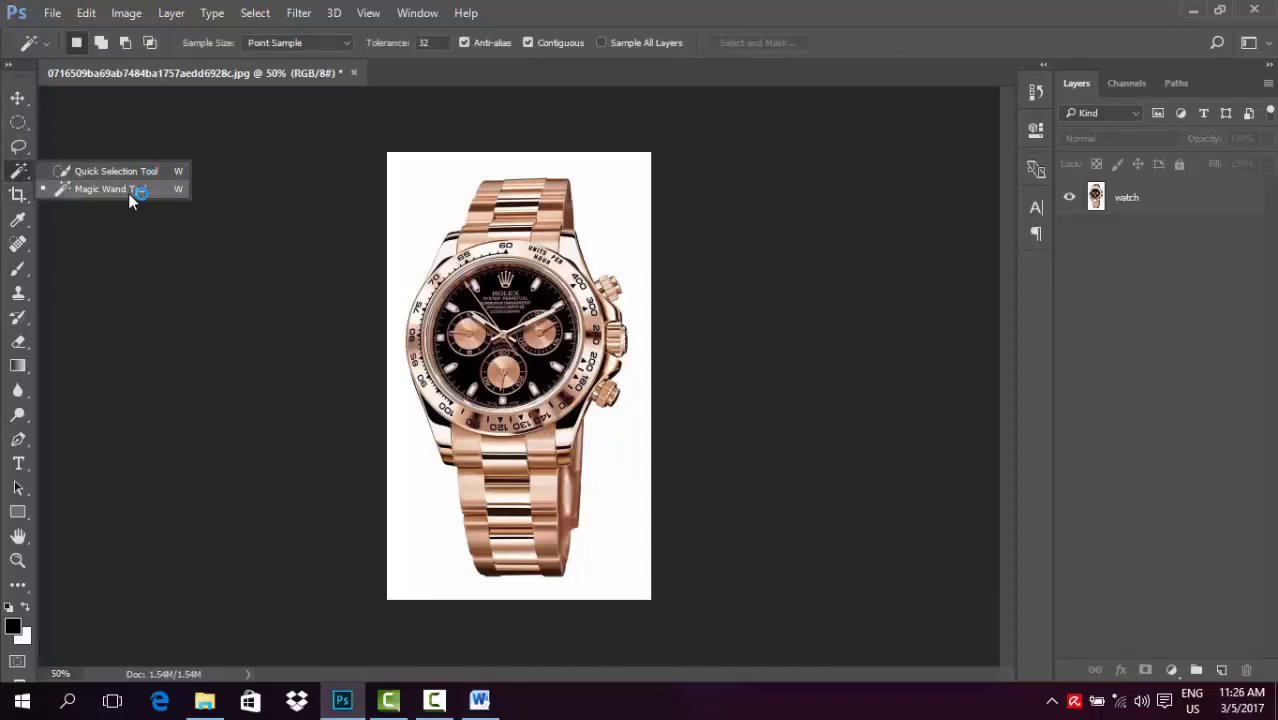
{"action": "left_click", "coordinate": [124, 189]}
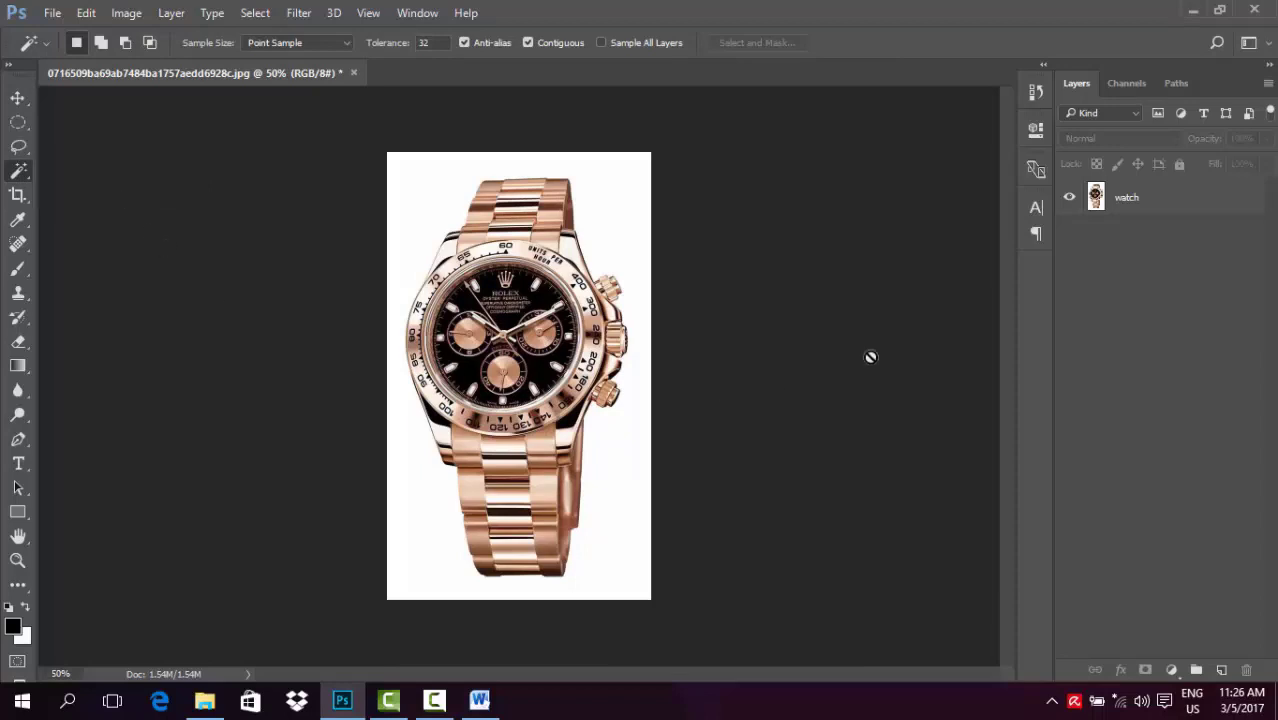
{"action": "left_click", "coordinate": [1175, 201]}
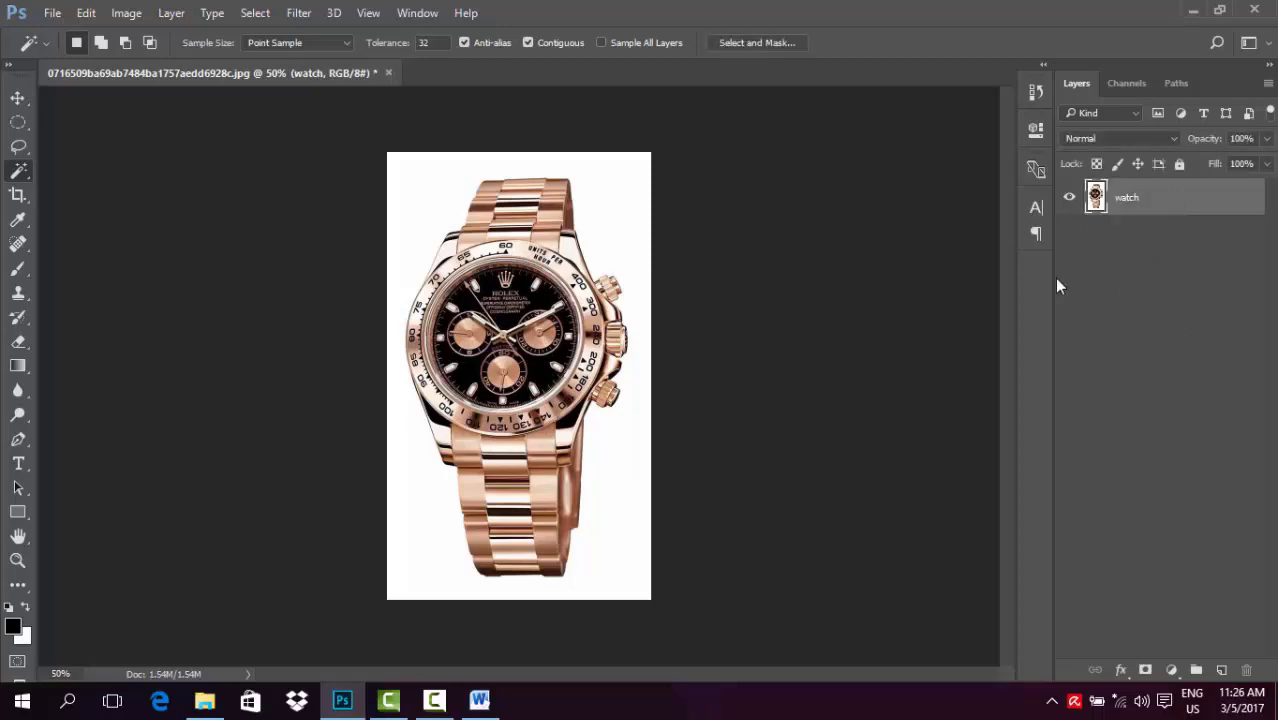
{"action": "left_click", "coordinate": [613, 211]}
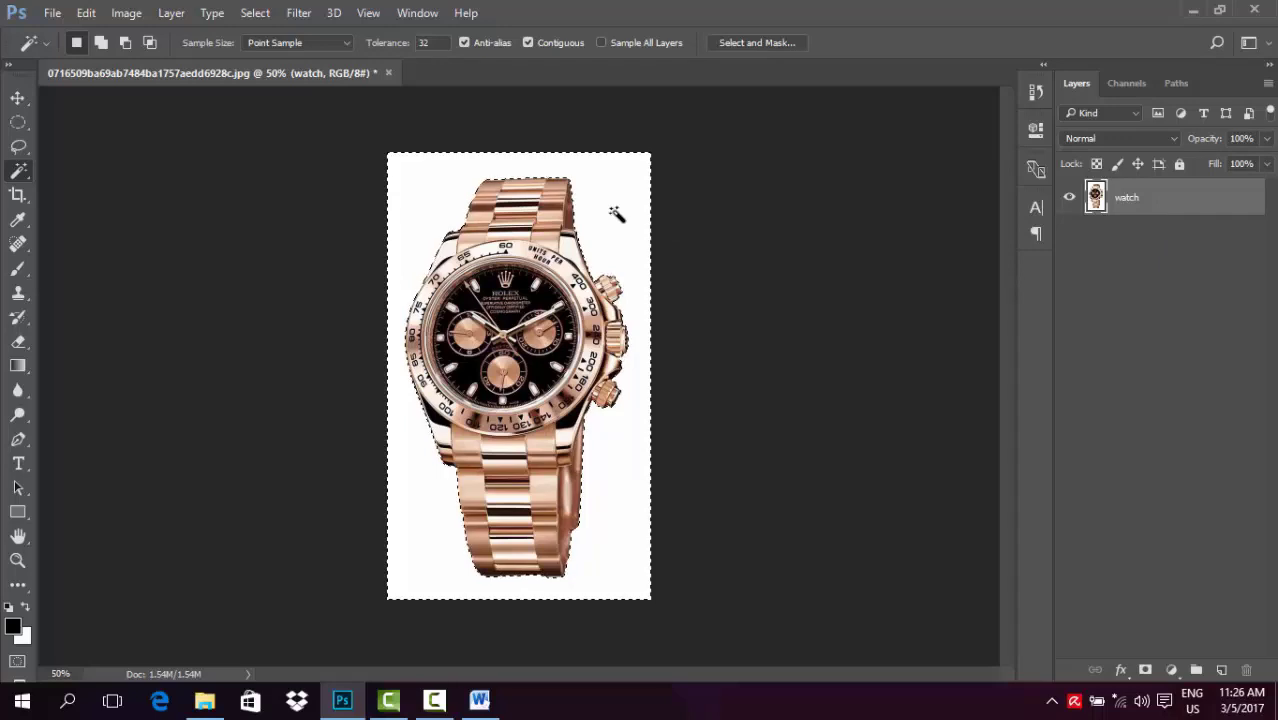
{"action": "key", "text": "Delete"}
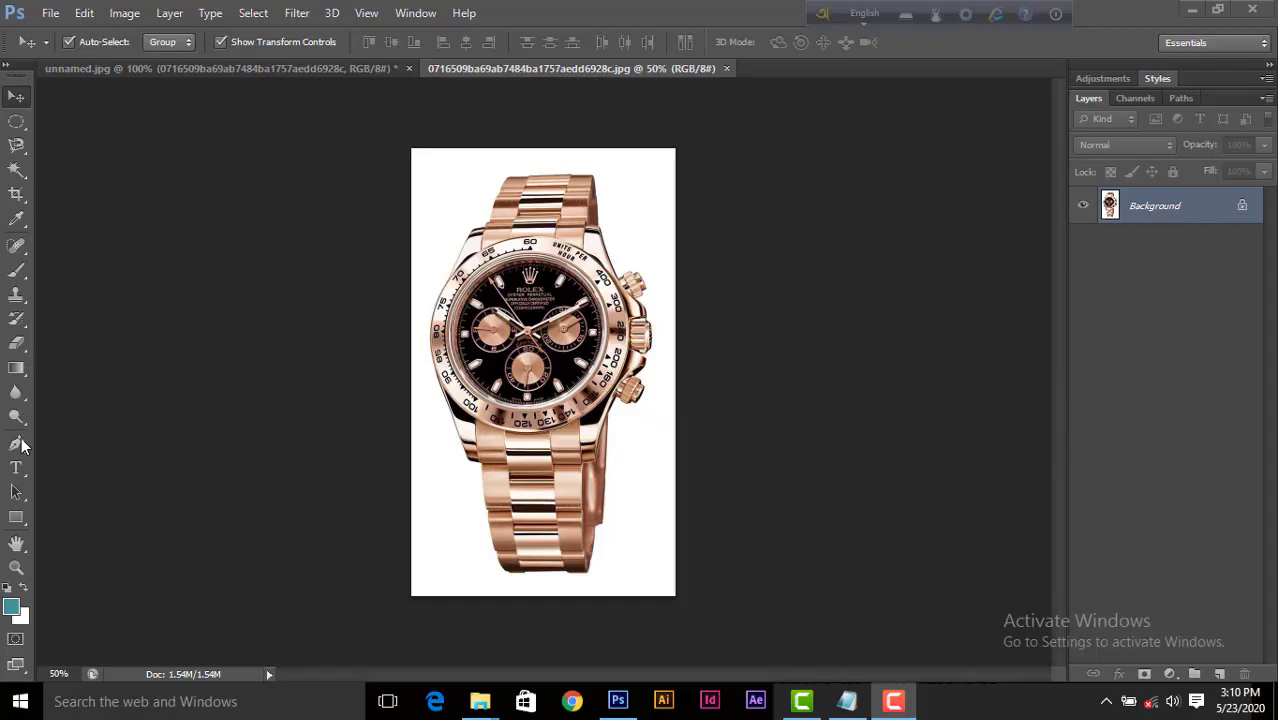
Step: With the Pen tool, start a path around the curved upper-left corner of the bracelet's top link, leaving a corner point
{"action": "left_click", "coordinate": [22, 446]}
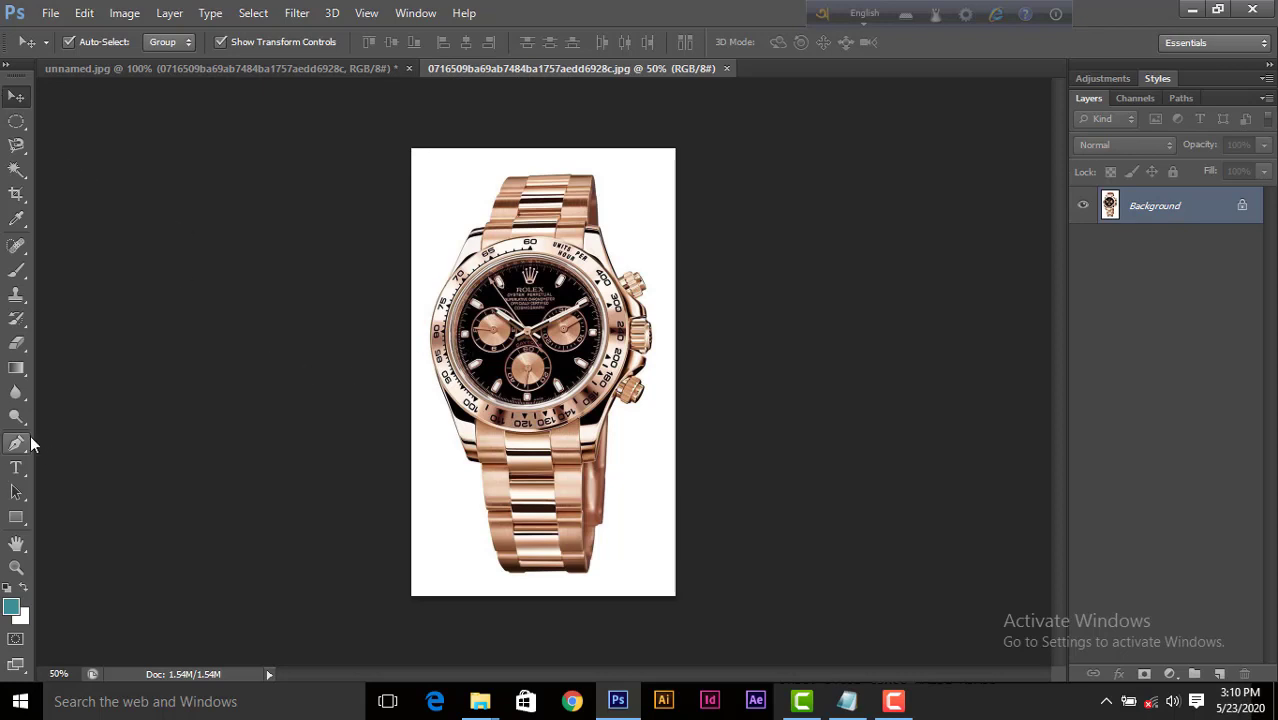
{"action": "left_click", "coordinate": [30, 444]}
{"action": "left_click", "coordinate": [66, 444]}
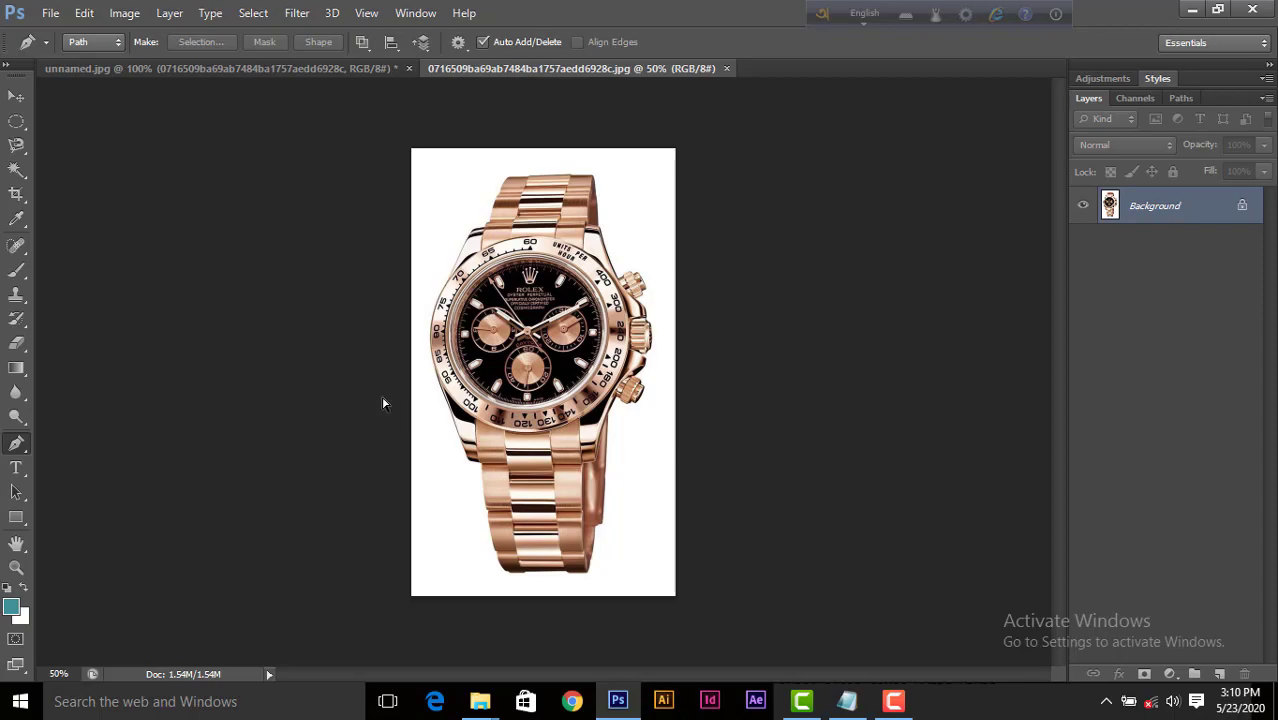
{"action": "key", "text": "ctrl+plus"}
{"action": "key", "text": "ctrl+plus"}
{"action": "key", "text": "ctrl+plus"}
{"action": "key", "text": "ctrl+plus"}
{"action": "key", "text": "ctrl+plus"}
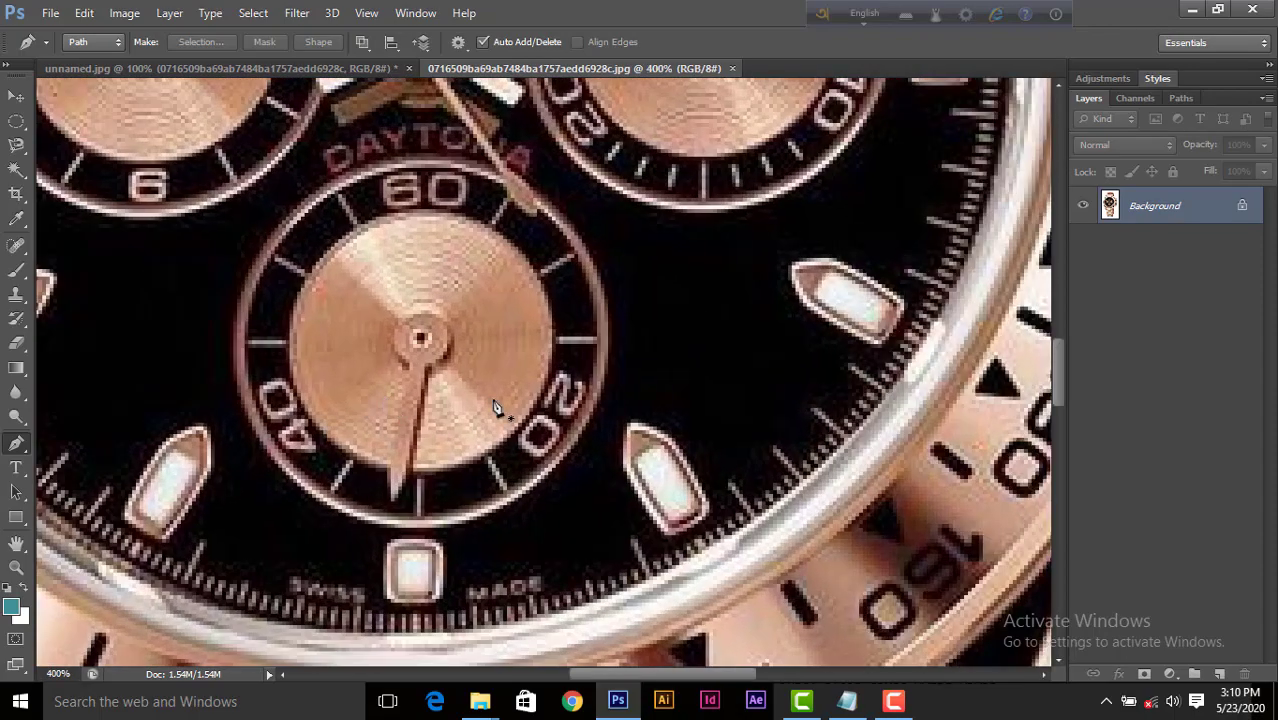
{"action": "scroll", "coordinate": [565, 327], "scroll_direction": "up", "scroll_amount": 15}
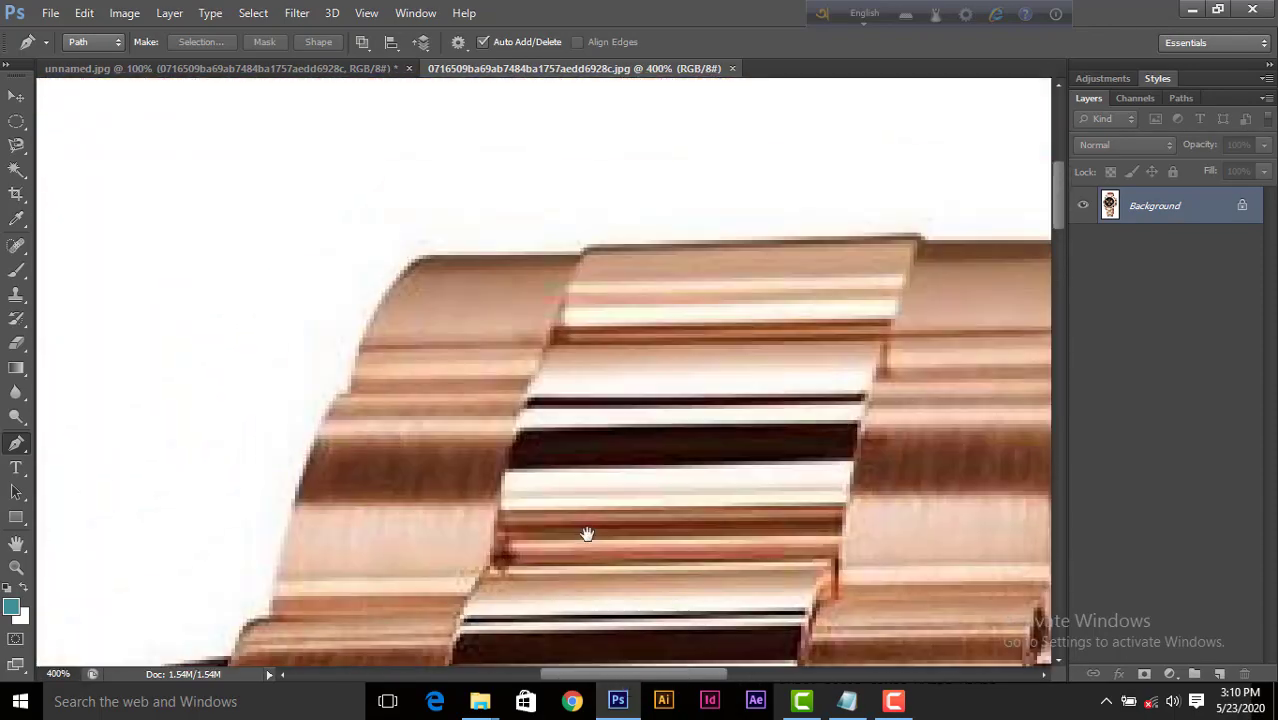
{"action": "left_click", "coordinate": [343, 411]}
{"action": "left_click_drag", "start_coordinate": [418, 277], "coordinate": [473, 252]}
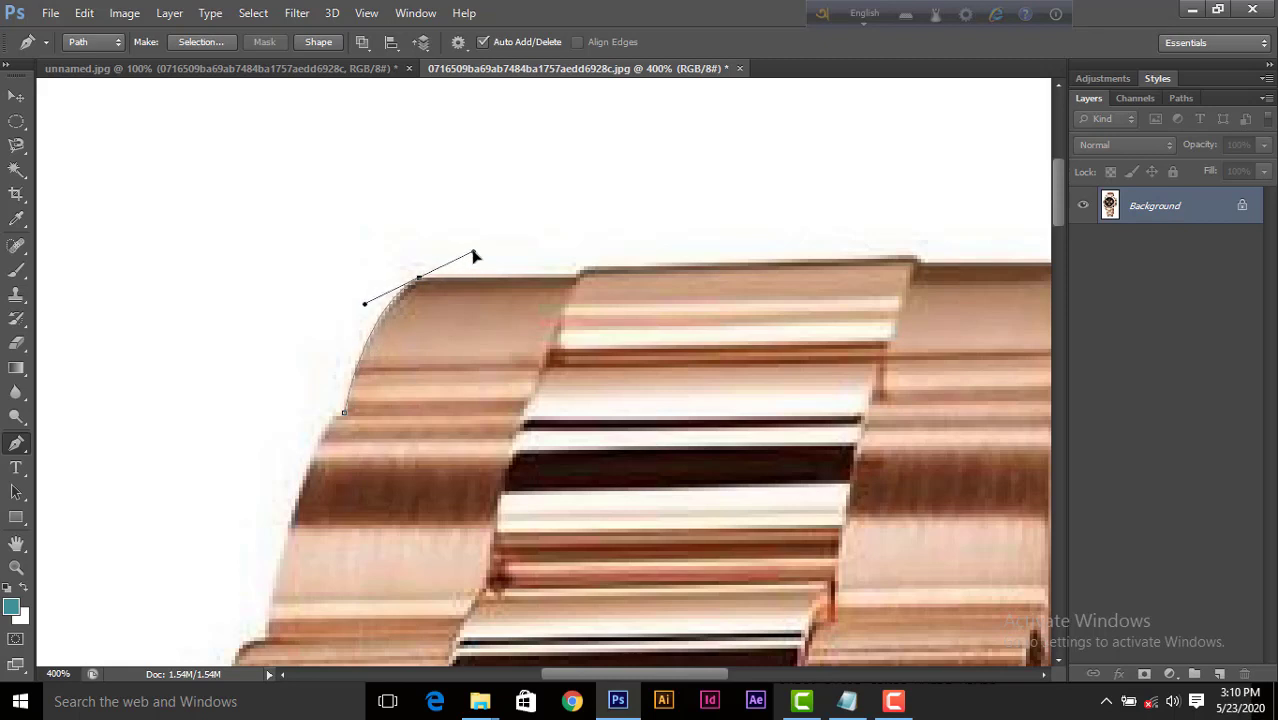
{"action": "left_click", "coordinate": [419, 278], "text": "alt"}
Step: Continue the path along the bracelet's top edge and down its right side to the case
{"action": "left_click", "coordinate": [576, 273]}
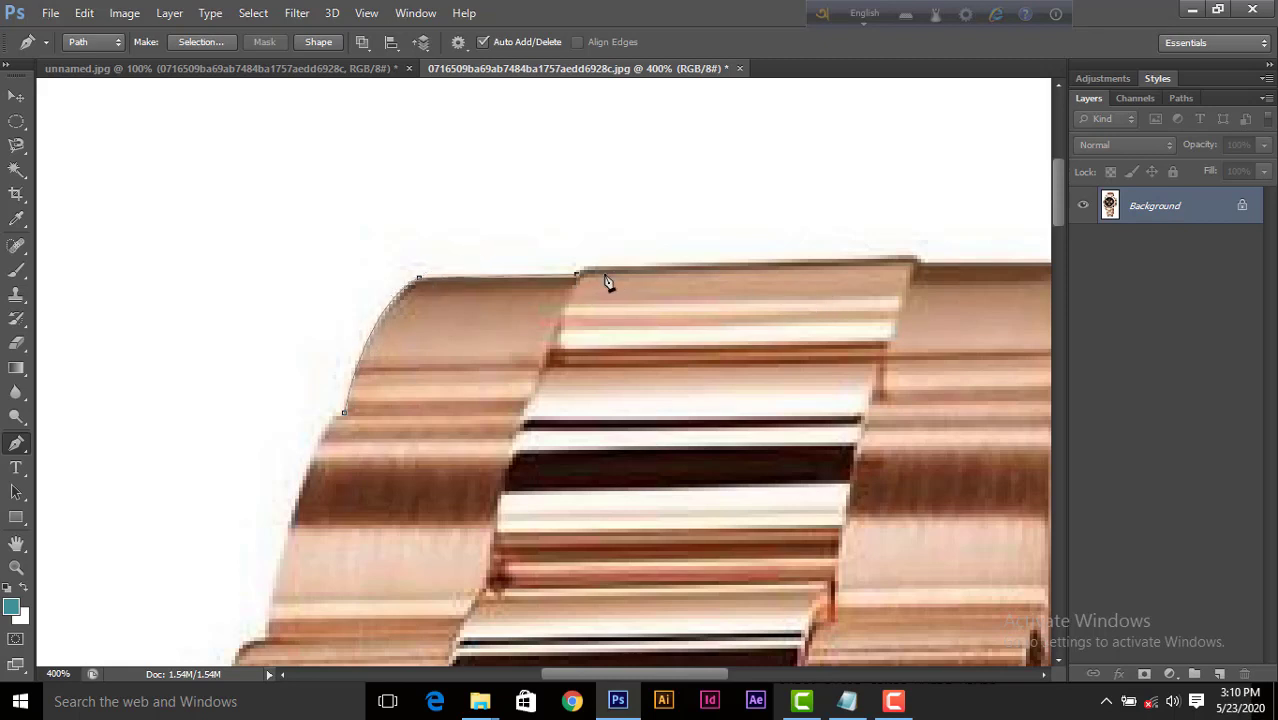
{"action": "left_click", "coordinate": [918, 262]}
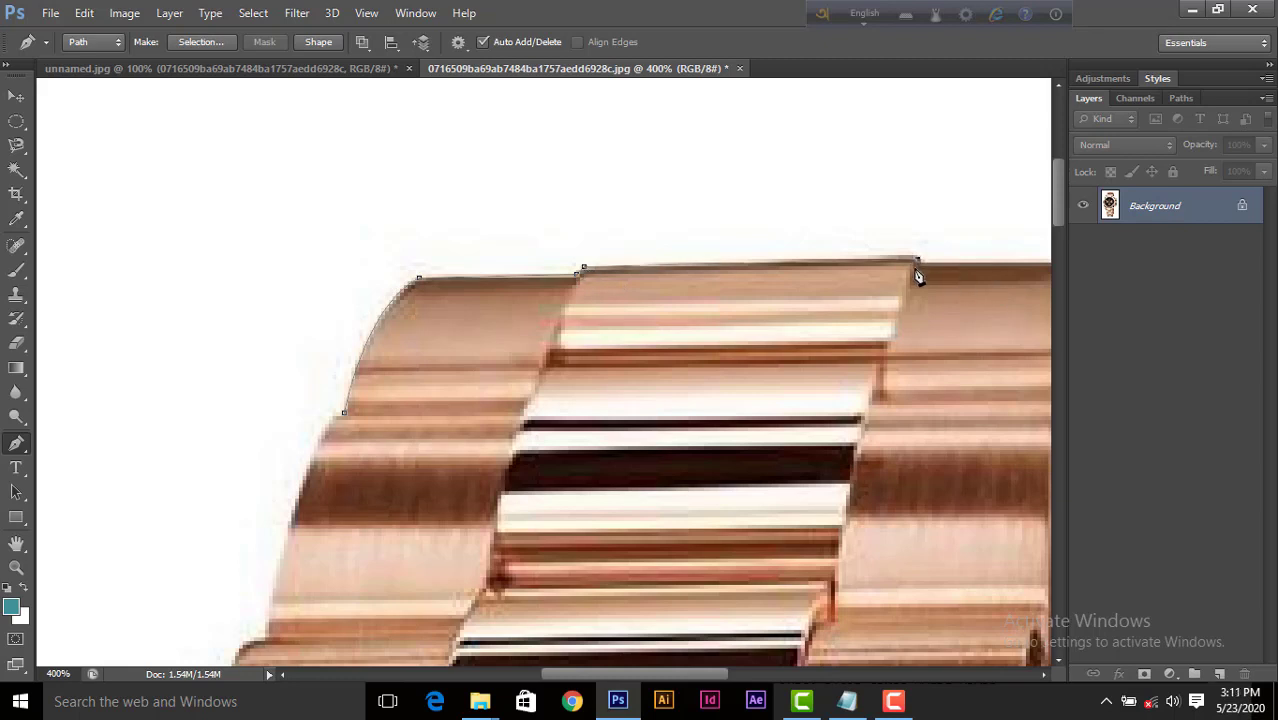
{"action": "scroll", "coordinate": [955, 322], "scroll_direction": "right", "scroll_amount": 3}
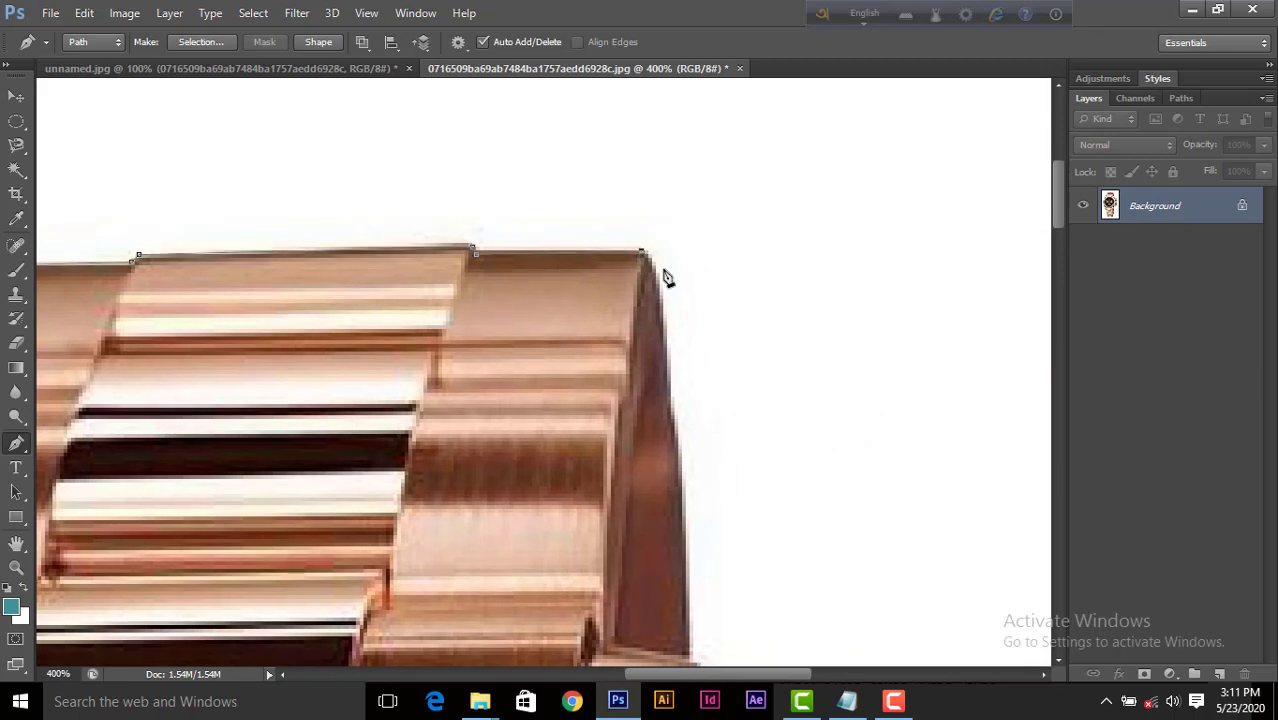
{"action": "left_click_drag", "start_coordinate": [664, 318], "coordinate": [721, 331]}
{"action": "scroll", "coordinate": [721, 331], "scroll_direction": "down", "scroll_amount": 2}
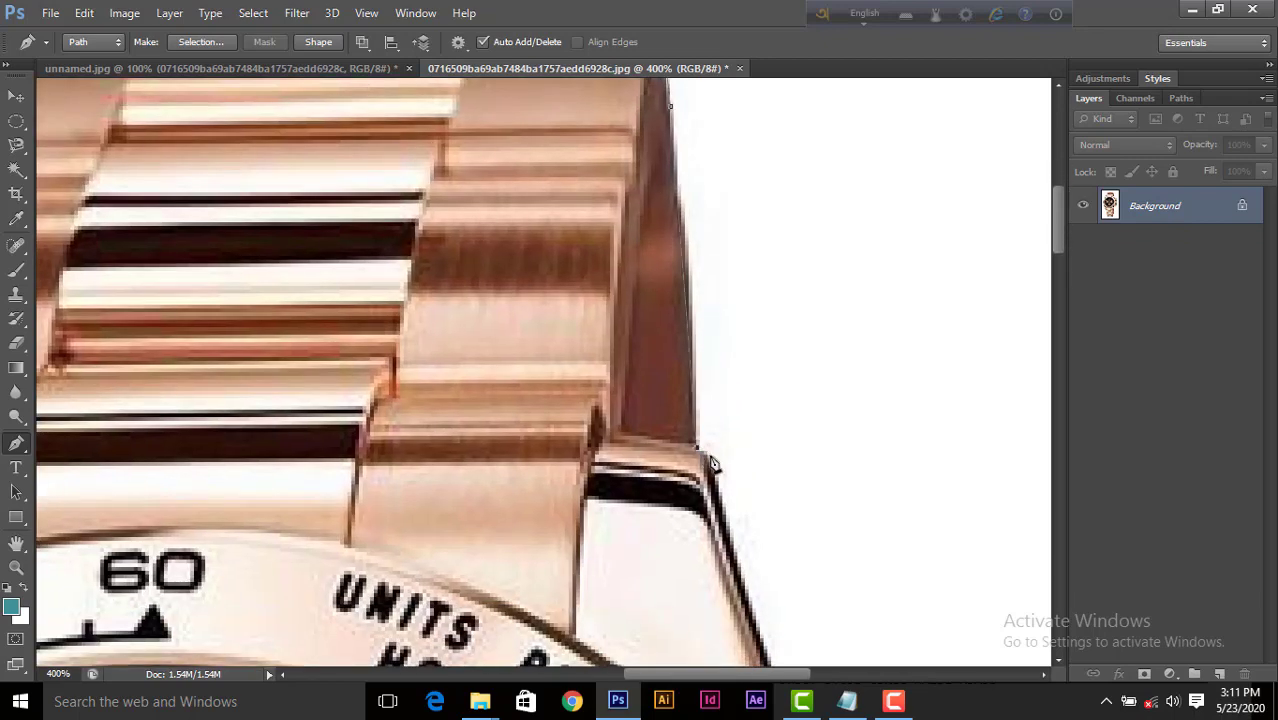
Step: Trace the outer edge of the upper-right lug down to the upper pusher
{"action": "mouse_move", "coordinate": [716, 474]}
{"action": "left_mouse_down"}
{"action": "mouse_move", "coordinate": [737, 535]}
{"action": "mouse_move", "coordinate": [708, 442]}
{"action": "mouse_move", "coordinate": [722, 500]}
{"action": "mouse_move", "coordinate": [709, 465]}
{"action": "left_mouse_up"}
{"action": "left_click_drag", "start_coordinate": [752, 568], "coordinate": [707, 365]}
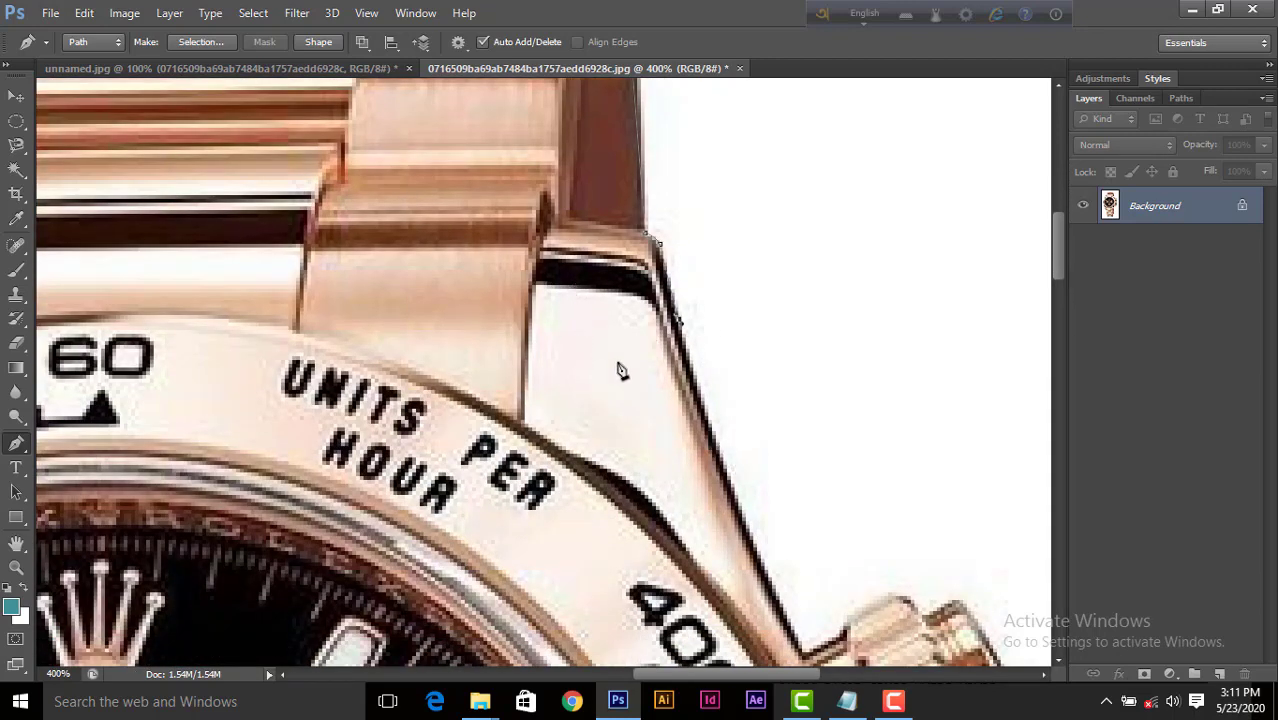
{"action": "left_click", "coordinate": [733, 484]}
{"action": "left_click", "coordinate": [727, 483]}
{"action": "left_click", "coordinate": [727, 475]}
{"action": "left_click", "coordinate": [723, 479]}
{"action": "left_click_drag", "start_coordinate": [727, 581], "coordinate": [617, 432]}
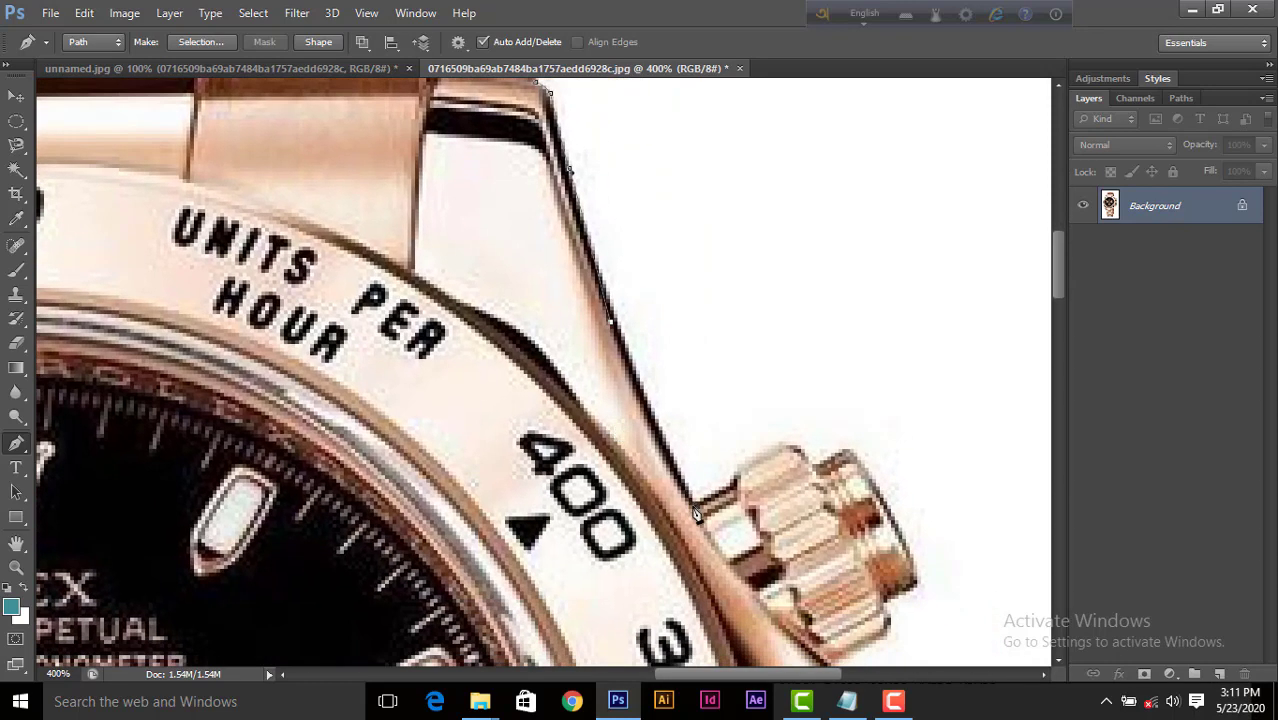
Step: Trace the path around the upper pusher's knurled collar and cap, with corner points where the outline turns sharply
{"action": "left_click", "coordinate": [694, 507]}
{"action": "left_click", "coordinate": [735, 482]}
{"action": "left_click", "coordinate": [753, 451]}
{"action": "left_click", "coordinate": [794, 445]}
{"action": "left_click_drag", "start_coordinate": [838, 443], "coordinate": [853, 436]}
{"action": "left_click", "coordinate": [795, 447], "text": "alt"}
{"action": "left_click", "coordinate": [811, 467]}
{"action": "left_click", "coordinate": [847, 452]}
{"action": "left_click_drag", "start_coordinate": [918, 582], "coordinate": [937, 658]}
{"action": "left_click", "coordinate": [918, 582], "text": "alt"}
Step: Extend the path along the upper crown guard and down the outer edge of the crown
{"action": "left_click_drag", "start_coordinate": [871, 613], "coordinate": [809, 430]}
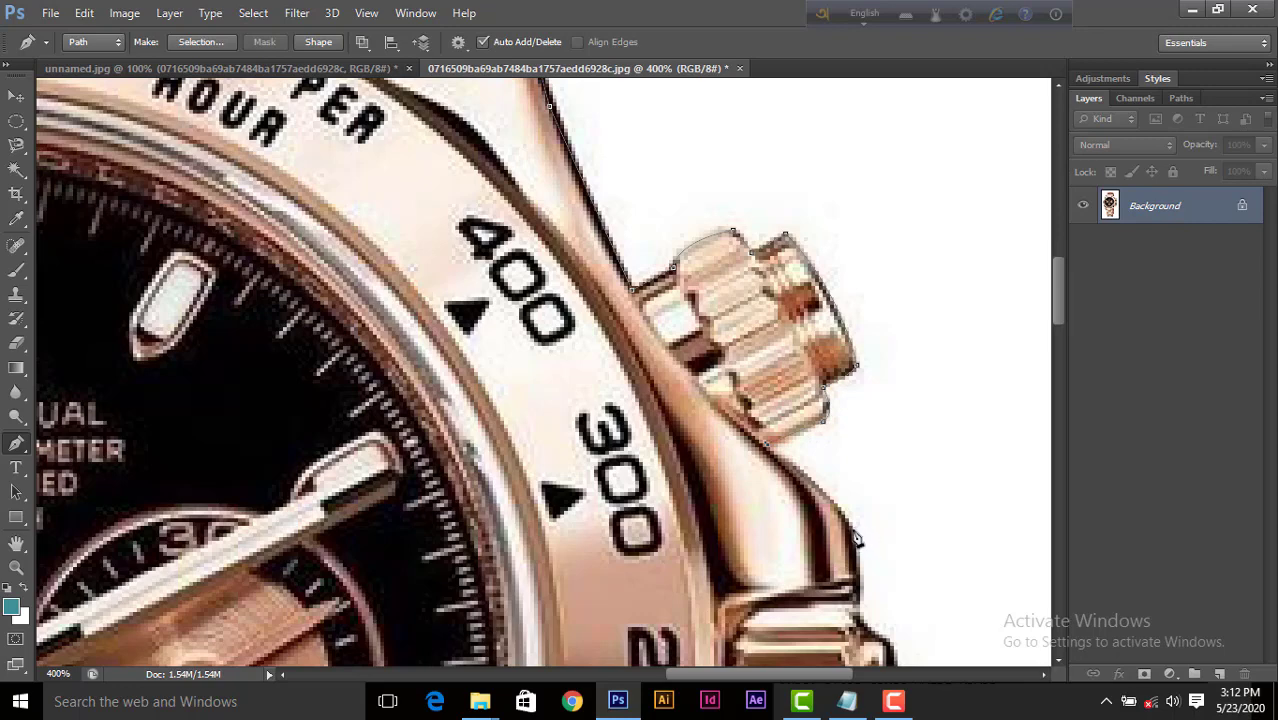
{"action": "left_click_drag", "start_coordinate": [855, 537], "coordinate": [743, 332]}
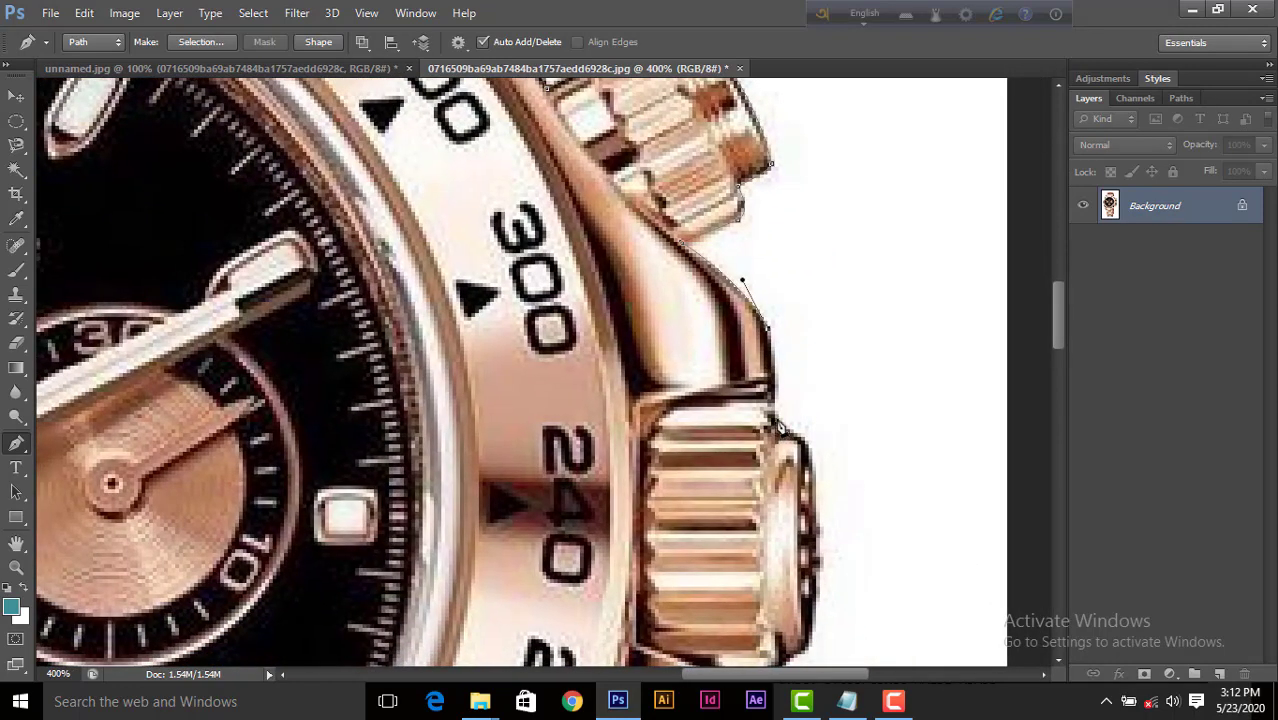
{"action": "left_click", "coordinate": [777, 421]}
{"action": "left_click", "coordinate": [808, 464]}
{"action": "left_click", "coordinate": [817, 488]}
{"action": "left_click_drag", "start_coordinate": [812, 473], "coordinate": [812, 513]}
{"action": "left_click_drag", "start_coordinate": [822, 545], "coordinate": [810, 360]}
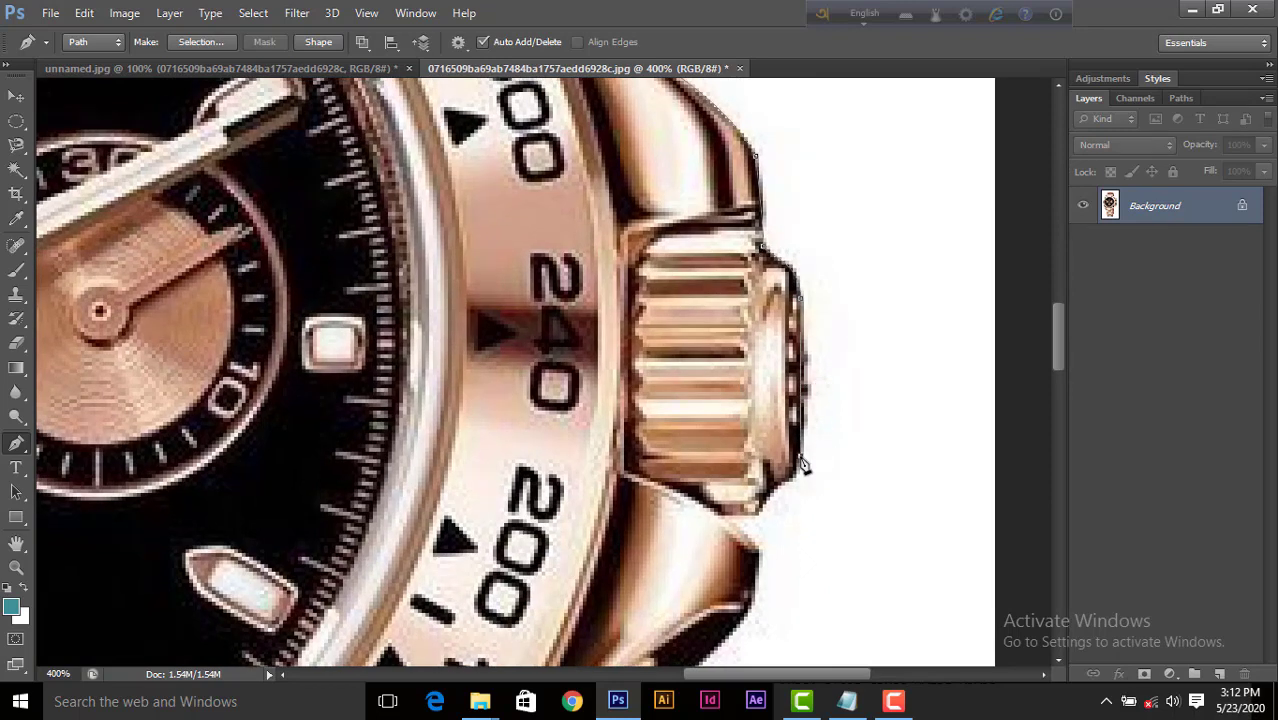
Step: Trace the lower part of the crown back to where it meets the lower crown guard
{"action": "left_click_drag", "start_coordinate": [801, 457], "coordinate": [786, 522]}
{"action": "left_click", "coordinate": [801, 457], "text": "alt"}
{"action": "left_click_drag", "start_coordinate": [784, 481], "coordinate": [757, 472]}
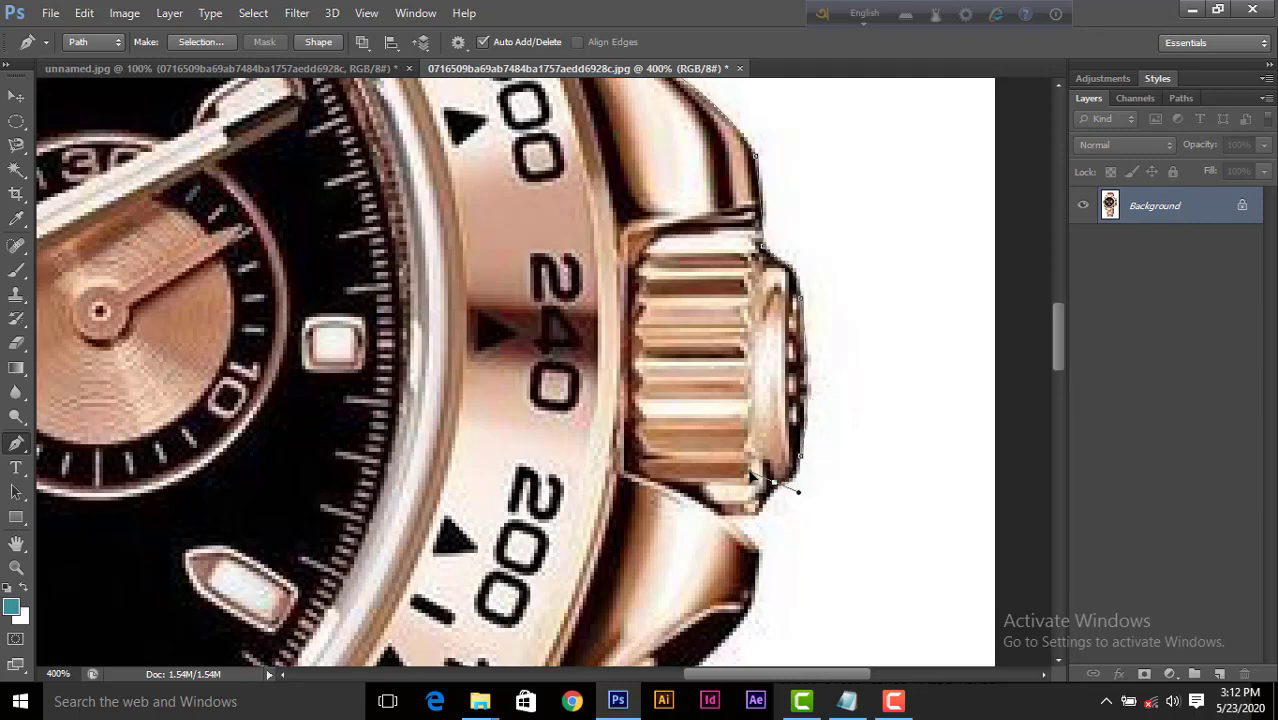
{"action": "left_click", "coordinate": [759, 512]}
{"action": "left_click", "coordinate": [723, 516]}
Step: Trace the curved outer edge of the lower crown guard down to the lower pusher
{"action": "left_click", "coordinate": [760, 586]}
{"action": "scroll", "coordinate": [765, 375], "scroll_direction": "down", "scroll_amount": 5}
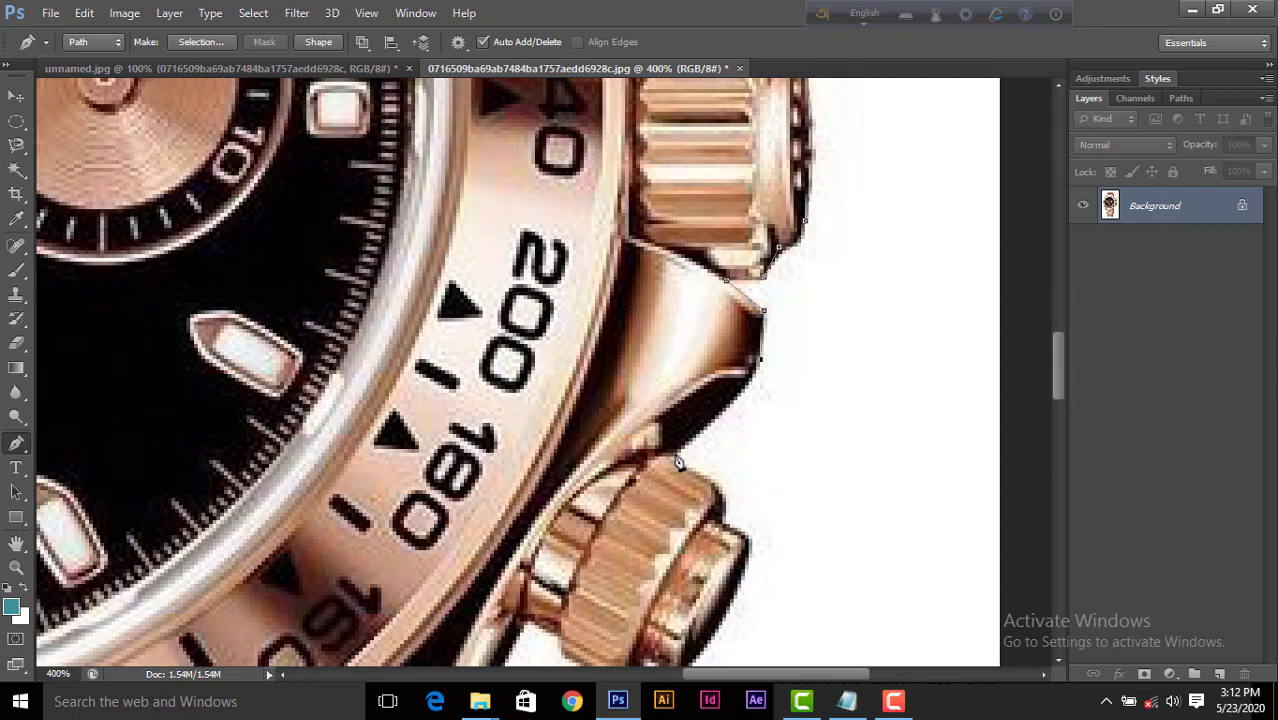
{"action": "left_click_drag", "start_coordinate": [676, 456], "coordinate": [634, 475]}
Step: Trace the lower pusher's collar and the curved outer face of its cap, ending in a corner point
{"action": "left_click_drag", "start_coordinate": [726, 524], "coordinate": [722, 567]}
{"action": "left_click_drag", "start_coordinate": [714, 479], "coordinate": [734, 460]}
{"action": "left_click", "coordinate": [722, 525]}
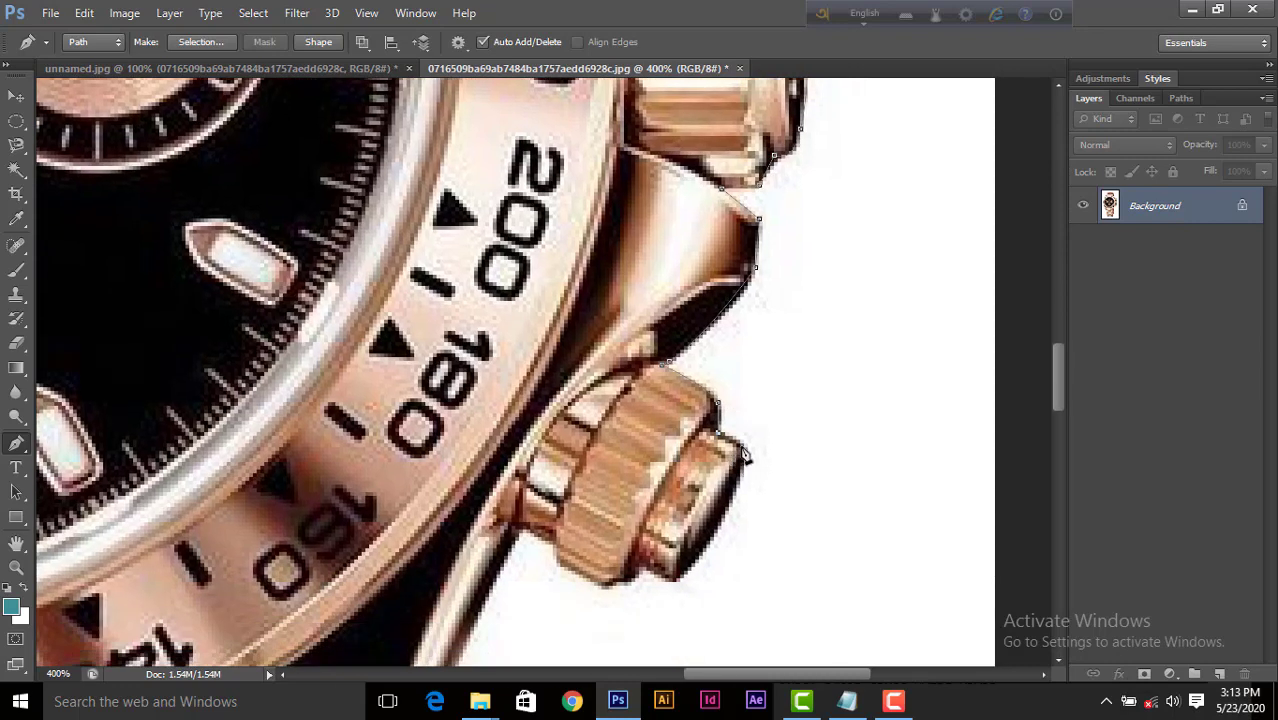
{"action": "left_click", "coordinate": [741, 447]}
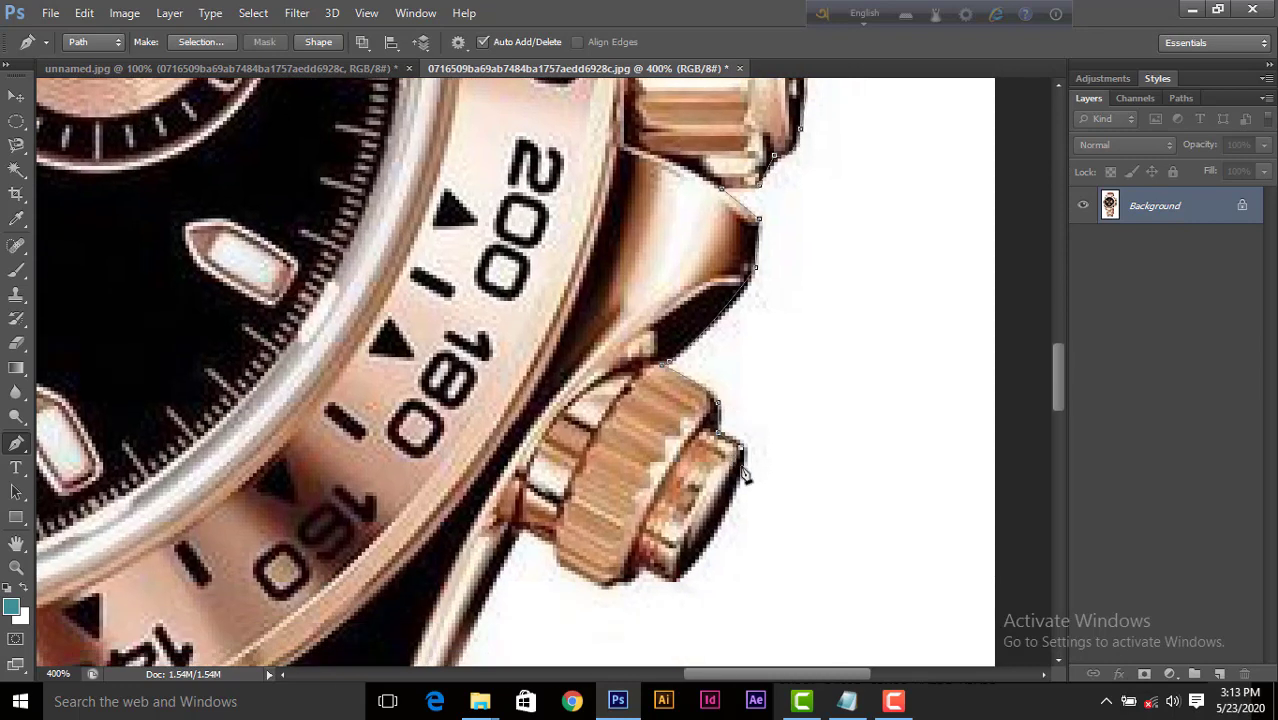
{"action": "left_click_drag", "start_coordinate": [673, 582], "coordinate": [591, 658]}
{"action": "left_click", "coordinate": [675, 583], "text": "alt"}
Step: Trace the underside of the lower pusher back to the case, redoing the misplaced point on its collar
{"action": "left_click_drag", "start_coordinate": [841, 428], "coordinate": [1016, 151]}
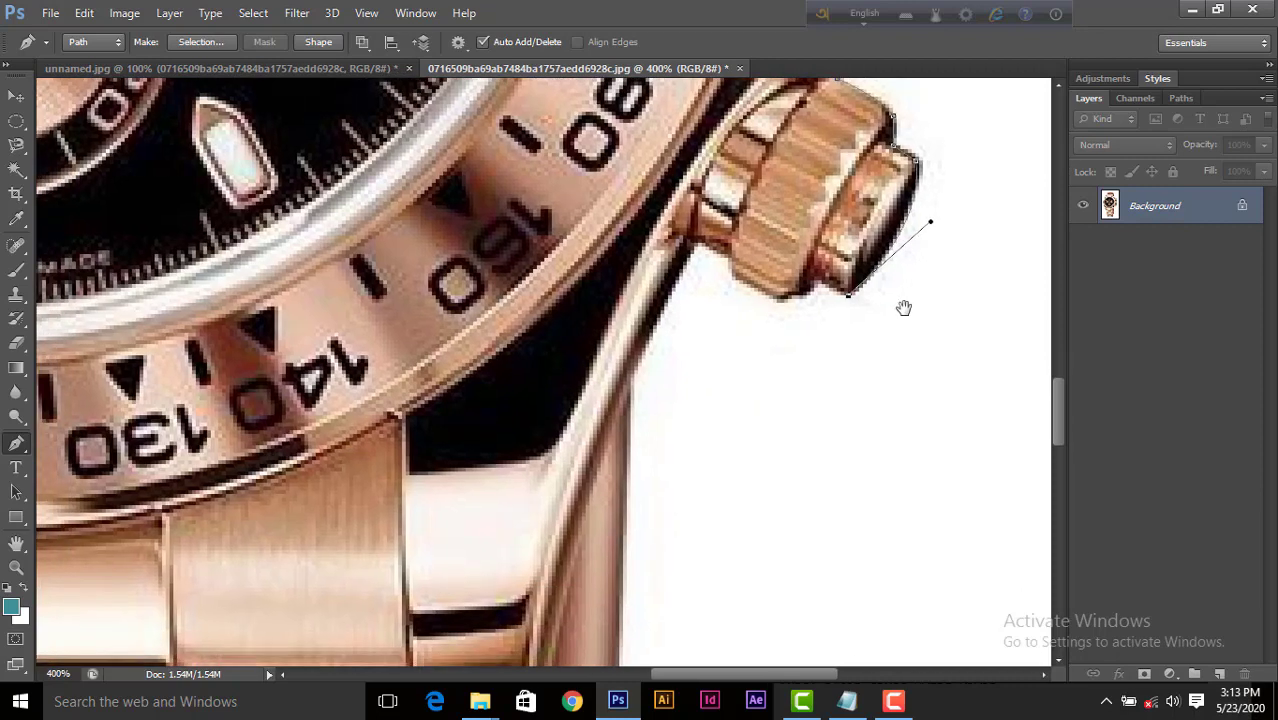
{"action": "left_click", "coordinate": [811, 278]}
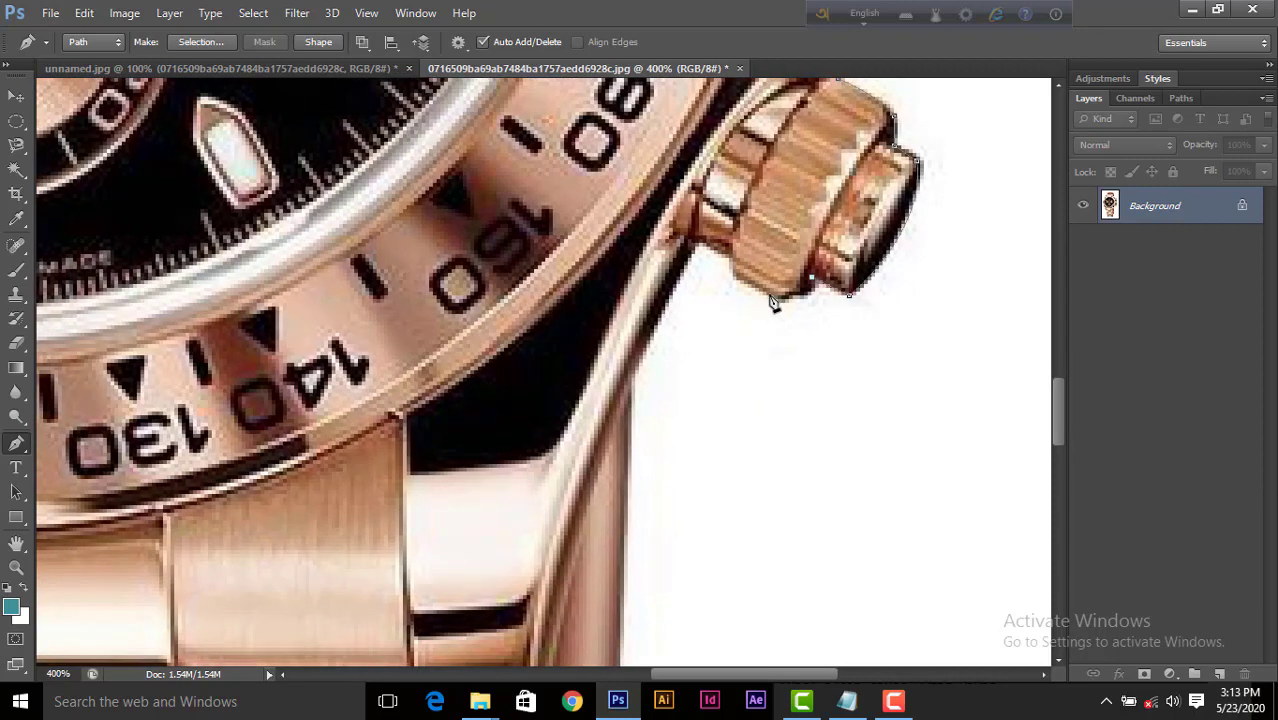
{"action": "left_click_drag", "start_coordinate": [771, 298], "coordinate": [741, 288]}
{"action": "left_click", "coordinate": [727, 274]}
{"action": "key", "text": "ctrl+z"}
{"action": "left_click", "coordinate": [736, 282]}
{"action": "left_click", "coordinate": [695, 241]}
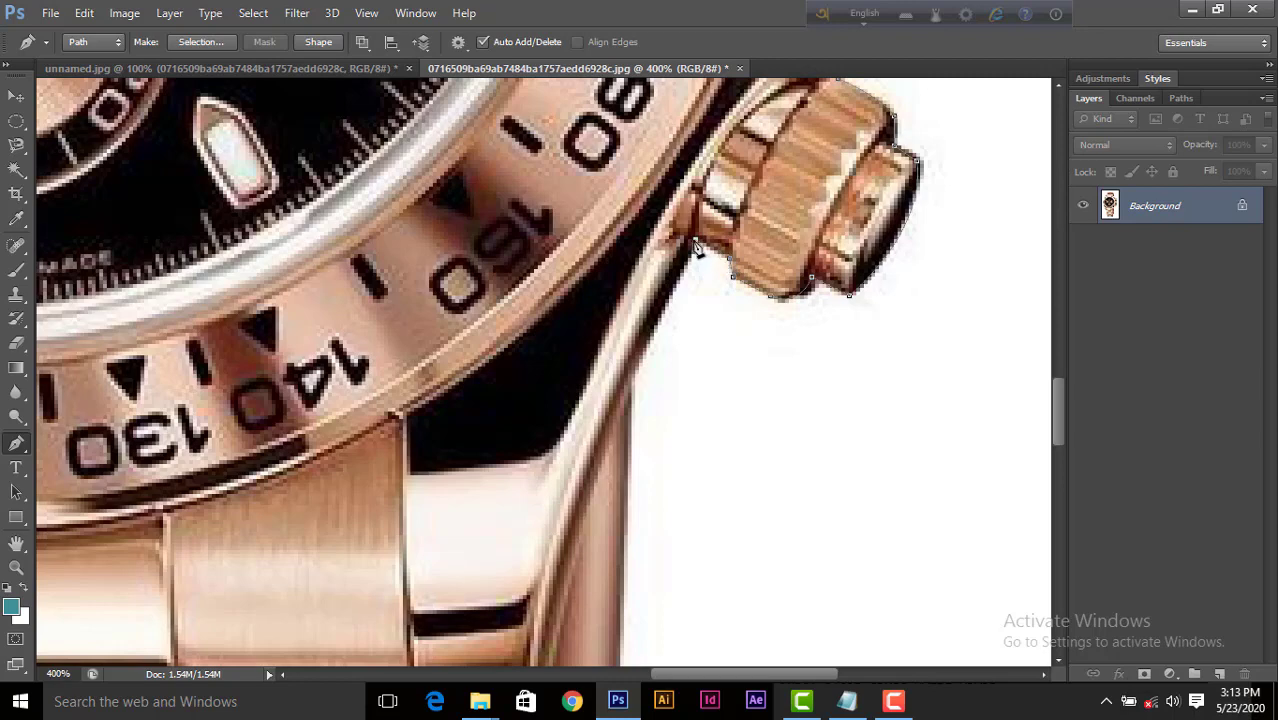
Step: Extend the path down the lower-right lug and along the right edge of the rear bracelet section
{"action": "left_click", "coordinate": [632, 377]}
{"action": "left_click_drag", "start_coordinate": [676, 424], "coordinate": [742, 220]}
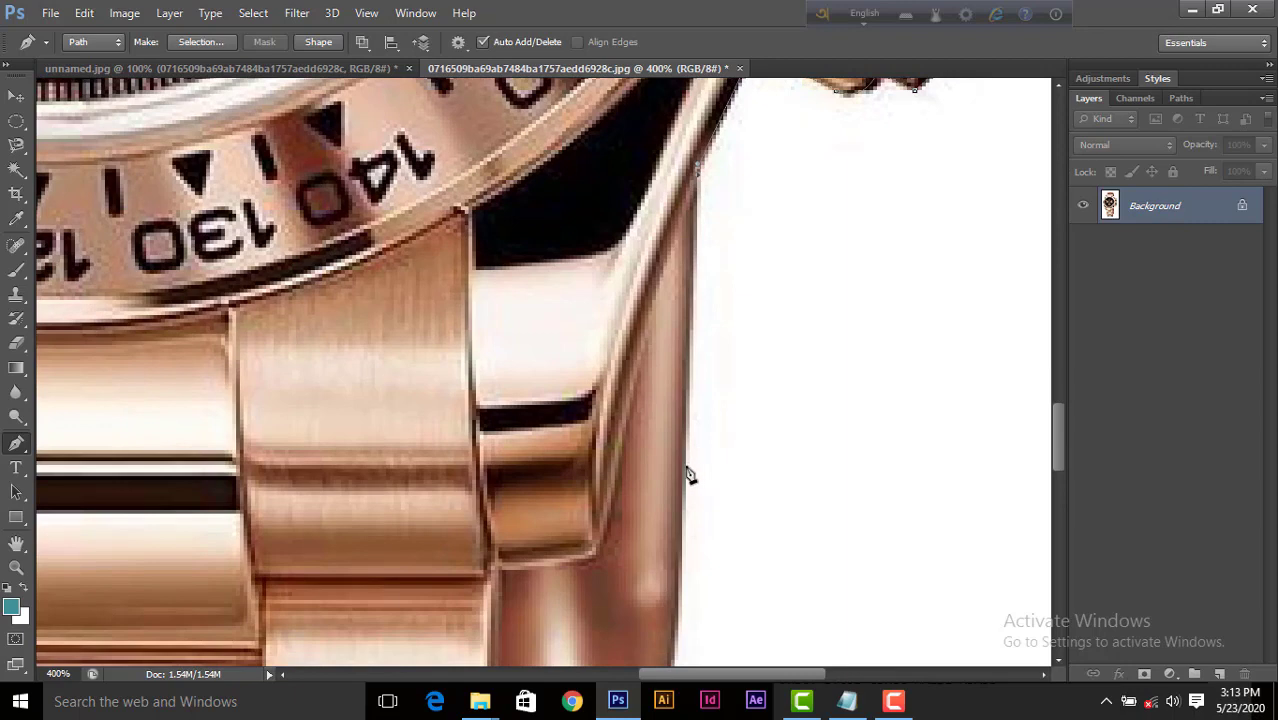
{"action": "left_click_drag", "start_coordinate": [747, 493], "coordinate": [810, 228]}
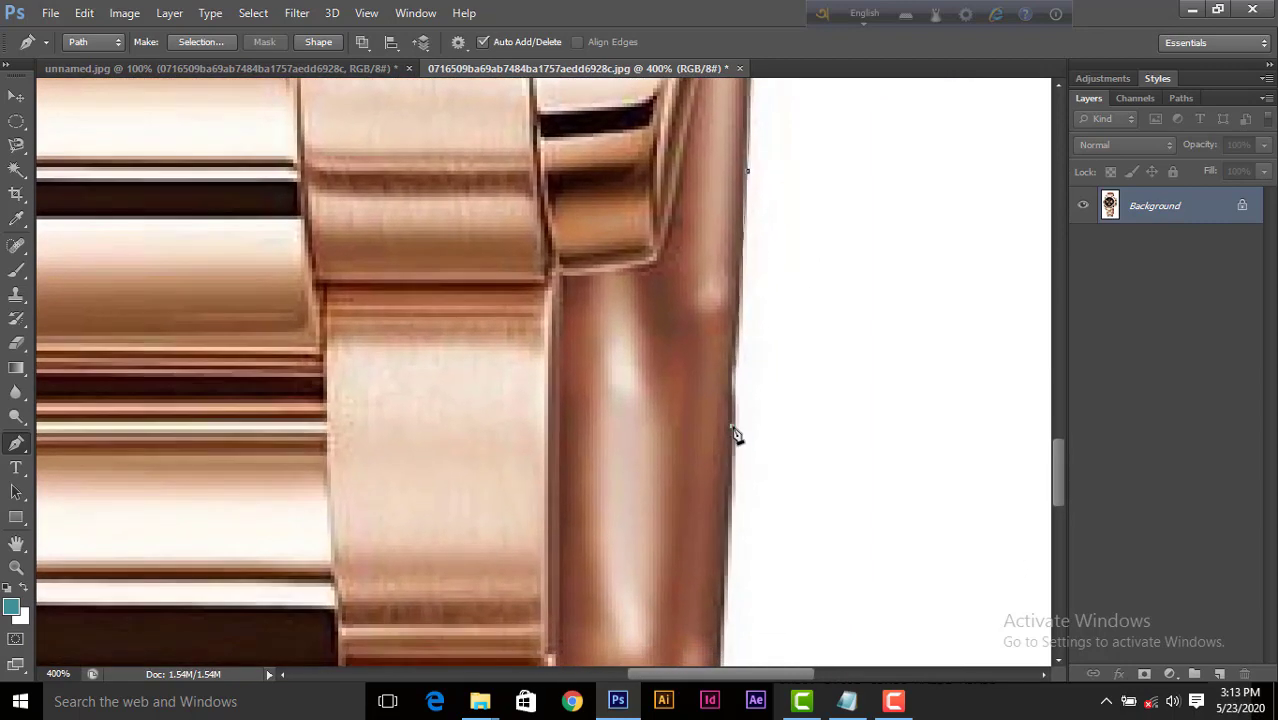
{"action": "left_click_drag", "start_coordinate": [782, 371], "coordinate": [770, 211]}
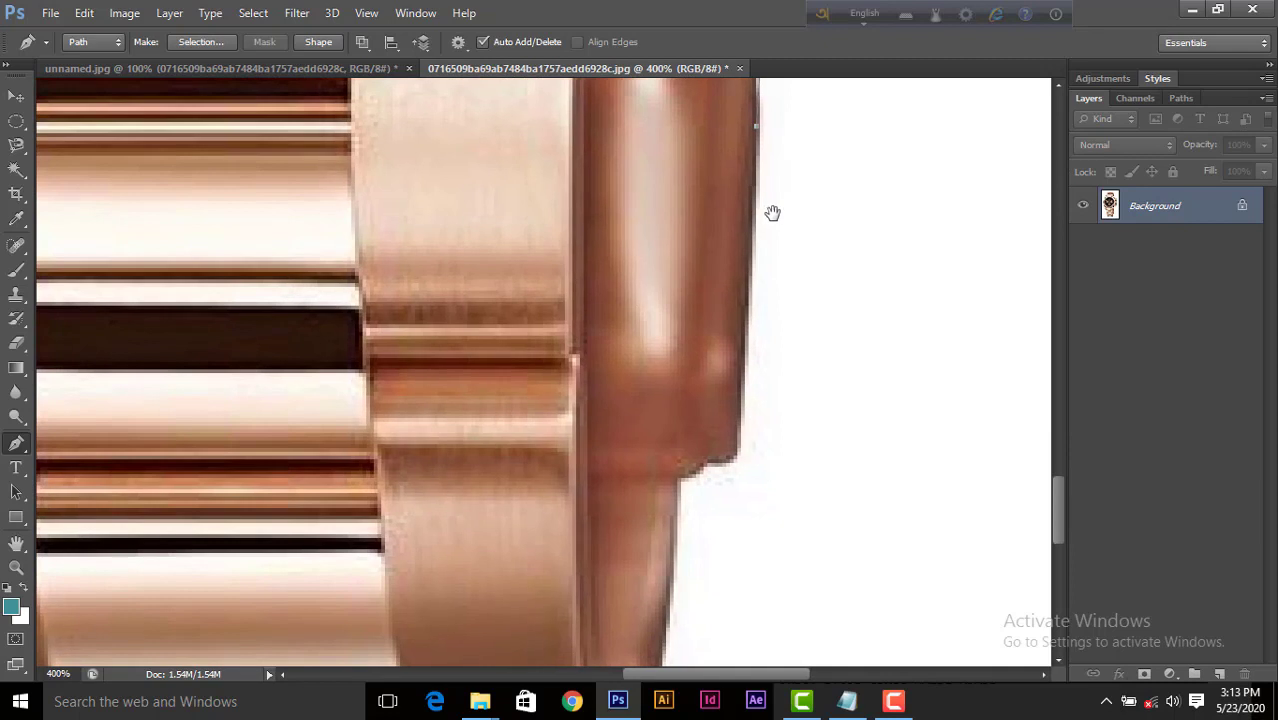
Step: Trace the stepped notch at the lower end of the wider rear bracelet section
{"action": "left_click", "coordinate": [739, 450]}
{"action": "left_click_drag", "start_coordinate": [709, 466], "coordinate": [691, 457]}
{"action": "left_click", "coordinate": [710, 465], "text": "alt"}
{"action": "left_click", "coordinate": [676, 479]}
Step: Curve the path down the bracelet's lower right side to its bottom-right corner, using corner points between the curves
{"action": "left_click_drag", "start_coordinate": [722, 534], "coordinate": [756, 247]}
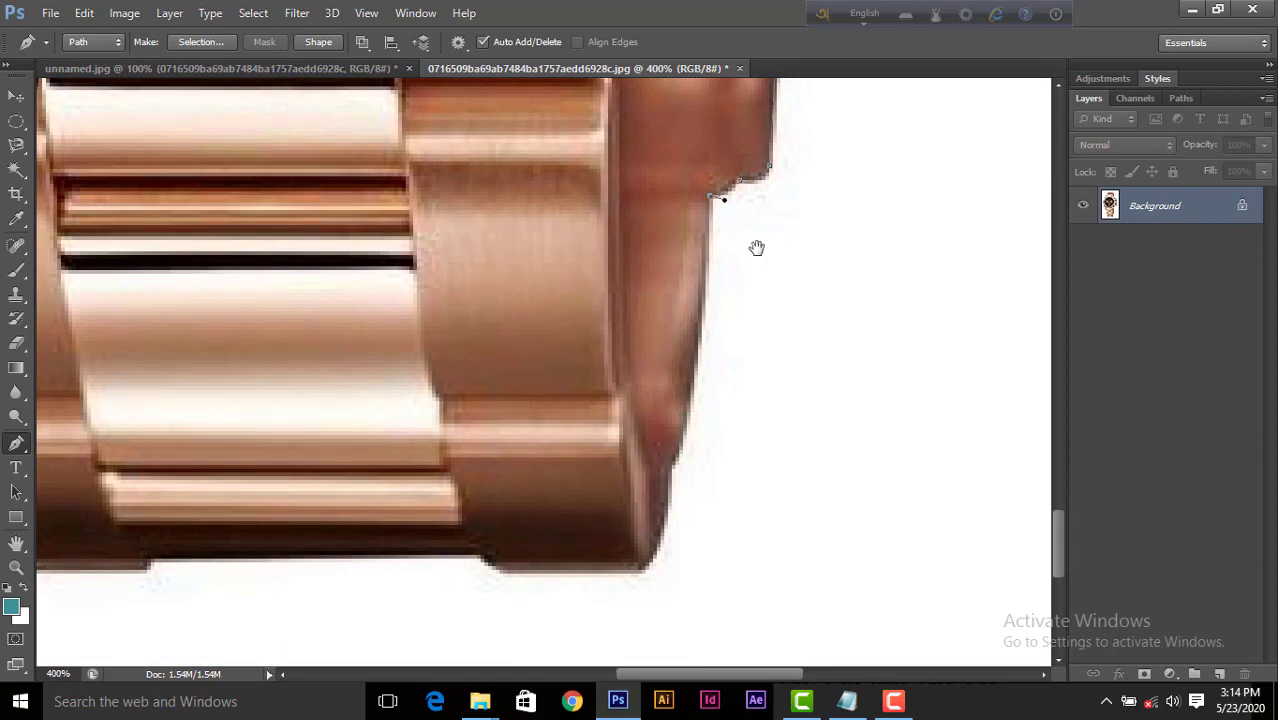
{"action": "left_click_drag", "start_coordinate": [673, 465], "coordinate": [639, 504]}
{"action": "left_click", "coordinate": [674, 465], "text": "alt"}
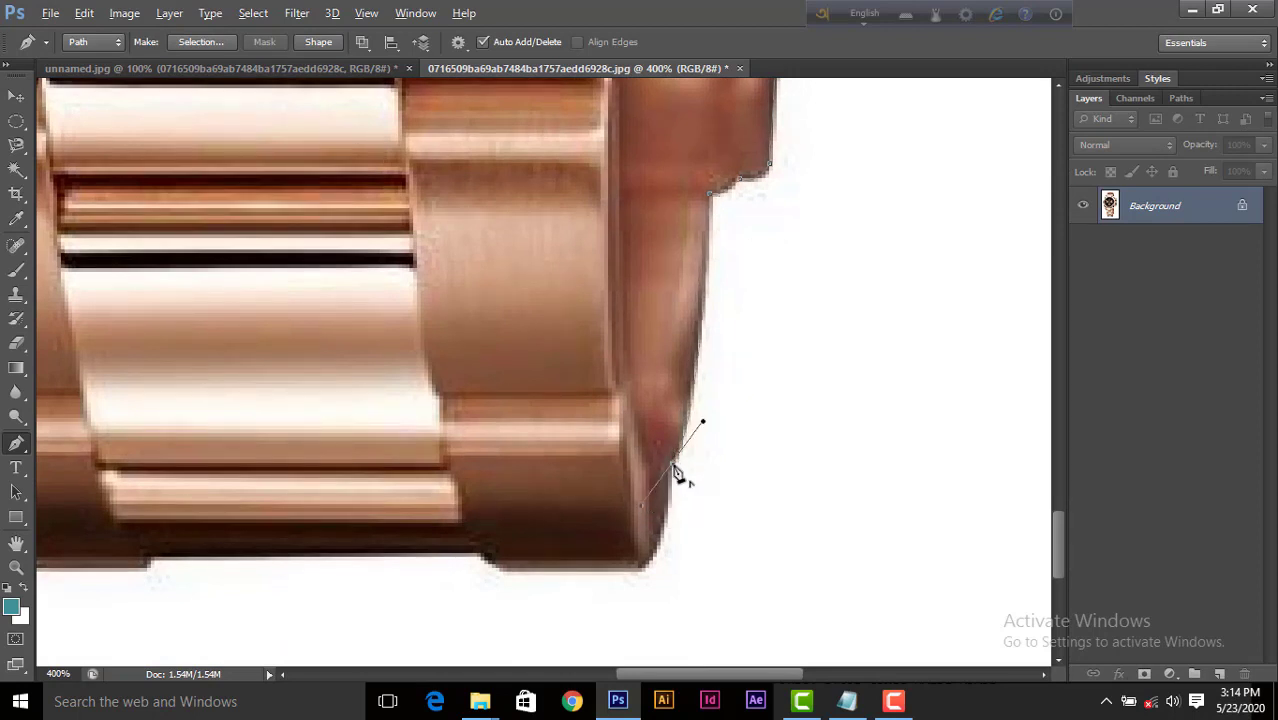
{"action": "left_click_drag", "start_coordinate": [645, 569], "coordinate": [613, 586]}
{"action": "left_click", "coordinate": [644, 569], "text": "alt"}
Step: Trace the bracelet's stepped bottom edge and curve up the left side of the bottom link to the next notch
{"action": "left_click_drag", "start_coordinate": [603, 496], "coordinate": [835, 358]}
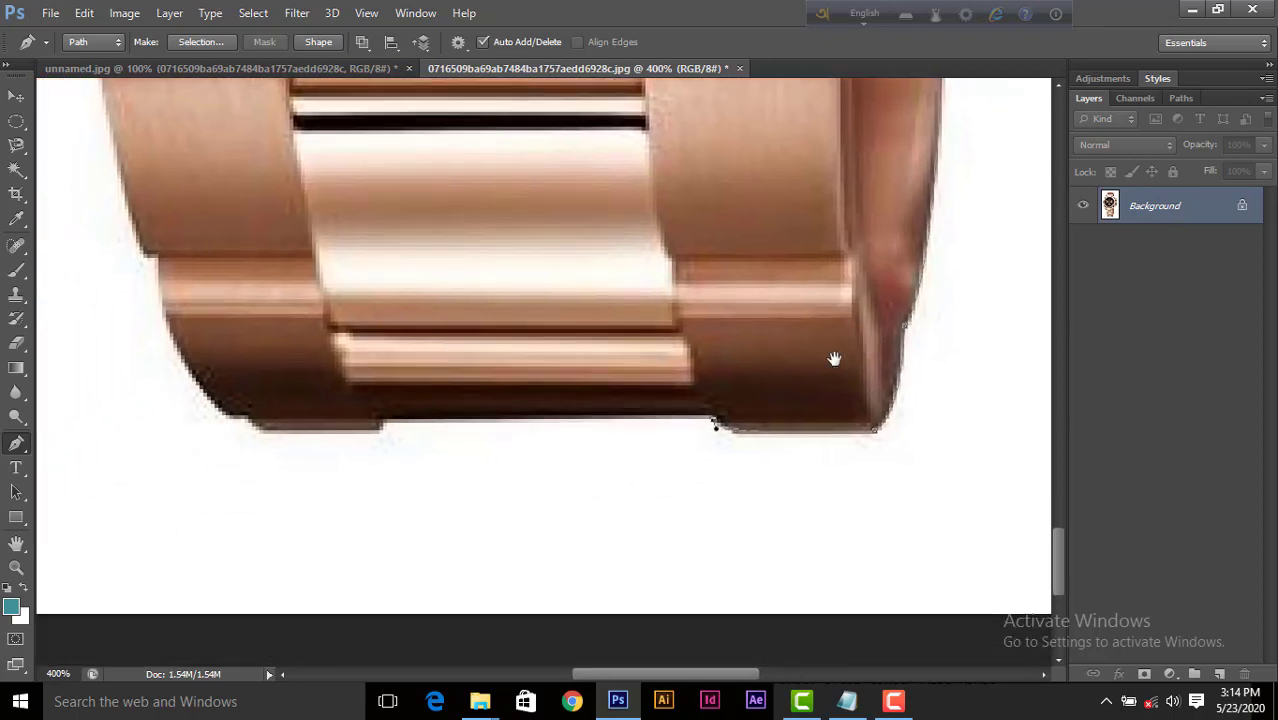
{"action": "left_click", "coordinate": [383, 421]}
{"action": "left_click", "coordinate": [255, 425]}
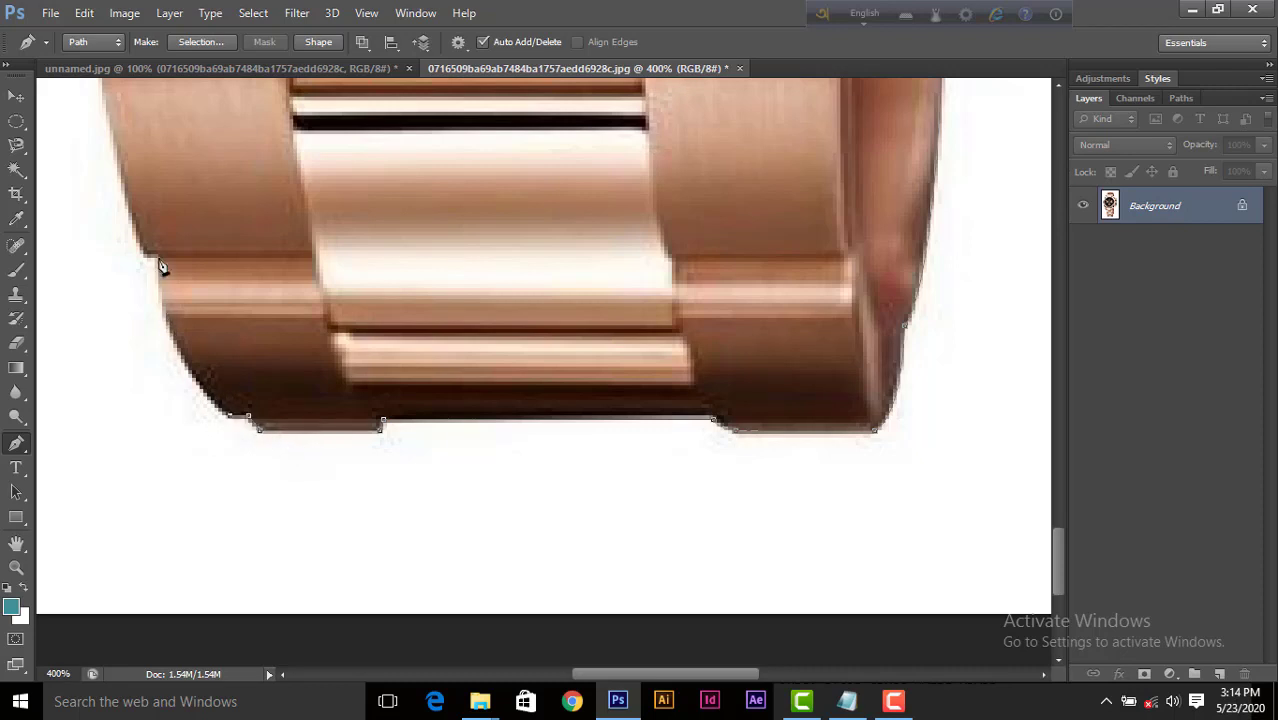
{"action": "left_click_drag", "start_coordinate": [158, 259], "coordinate": [158, 142]}
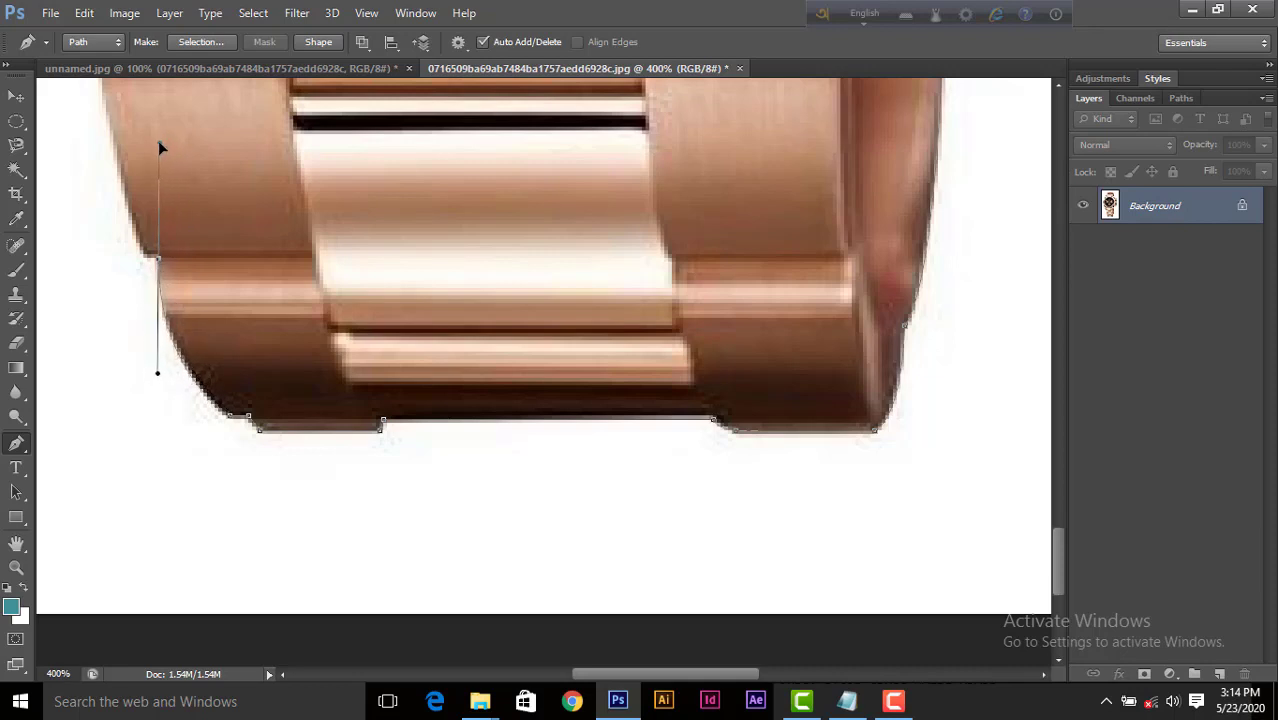
{"action": "left_click", "coordinate": [158, 260], "text": "alt"}
{"action": "left_click", "coordinate": [144, 255]}
Step: Trace the left side of the second link from the bottom, including the notch above it
{"action": "scroll", "coordinate": [442, 470], "scroll_direction": "up", "scroll_amount": 5}
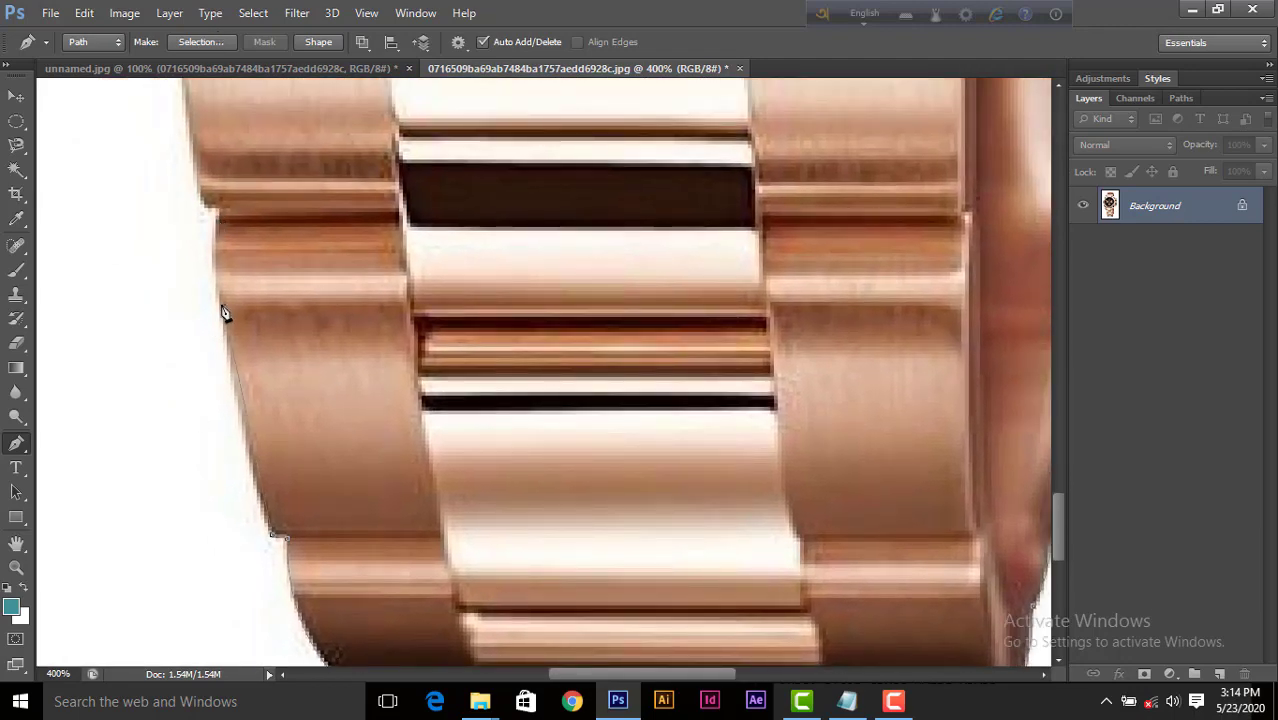
{"action": "left_click_drag", "start_coordinate": [223, 307], "coordinate": [206, 168]}
{"action": "left_click_drag", "start_coordinate": [219, 217], "coordinate": [233, 197]}
{"action": "left_click", "coordinate": [213, 215]}
Step: Continue the path up the left side of the third link from the bottom to the lower-left lug
{"action": "scroll", "coordinate": [280, 400], "scroll_direction": "up", "scroll_amount": 3}
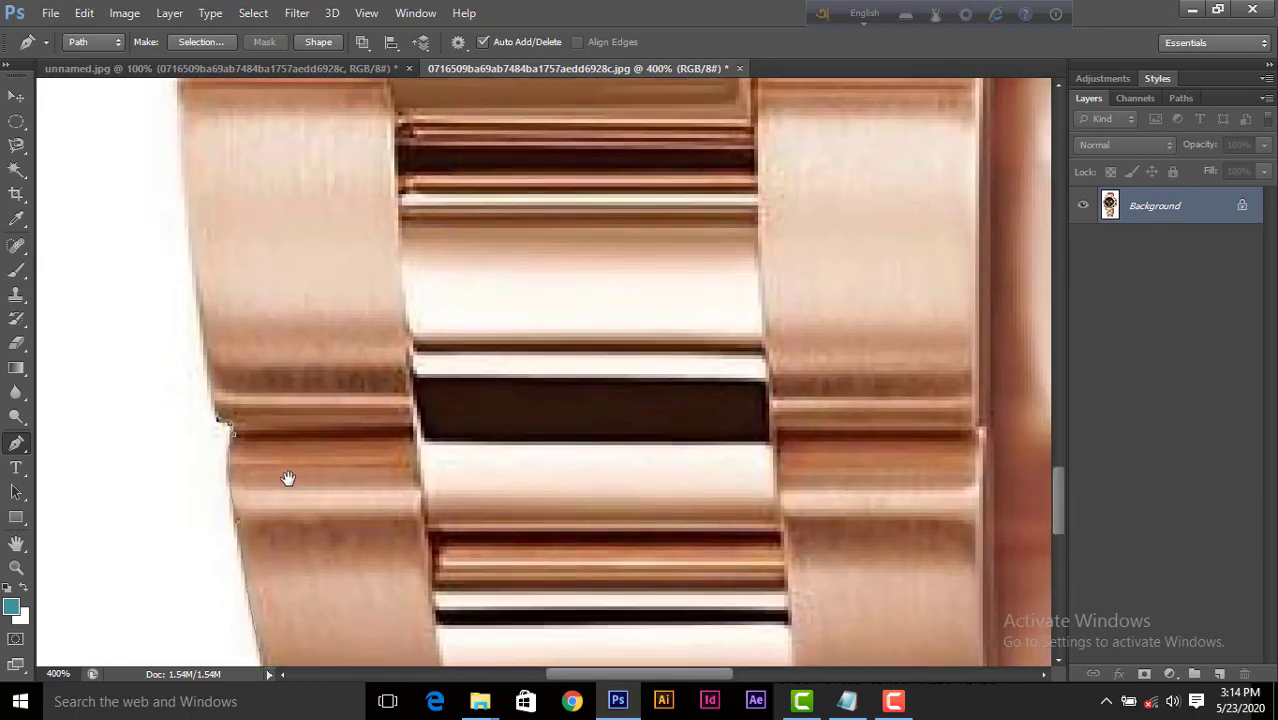
{"action": "left_click_drag", "start_coordinate": [168, 316], "coordinate": [167, 218]}
{"action": "left_click", "coordinate": [167, 315]}
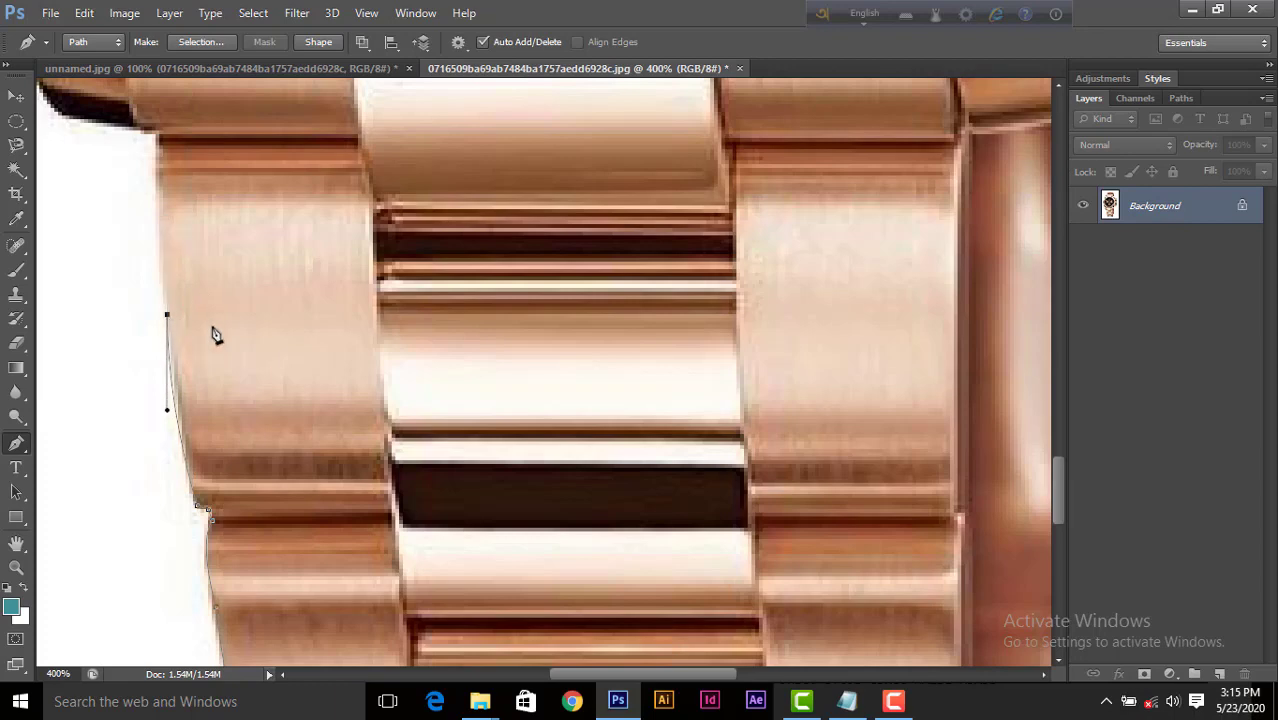
{"action": "scroll", "coordinate": [305, 516], "scroll_direction": "up", "scroll_amount": 2}
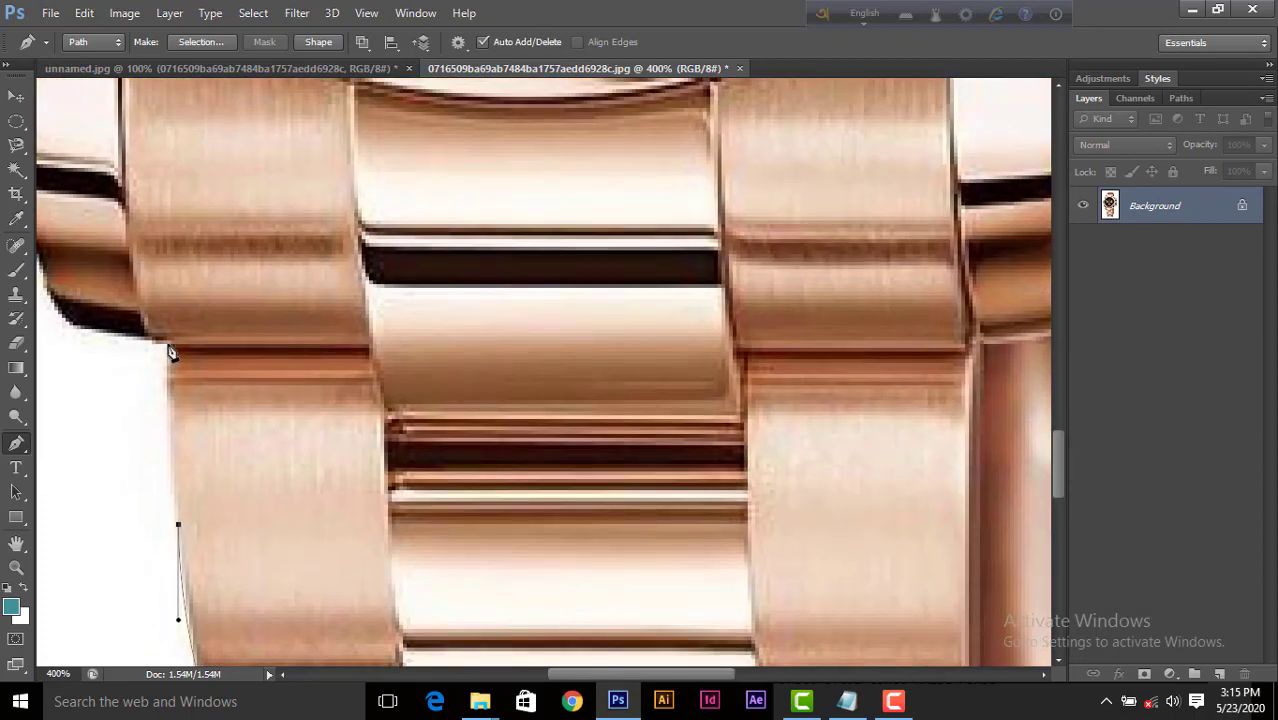
{"action": "left_click_drag", "start_coordinate": [167, 349], "coordinate": [170, 316]}
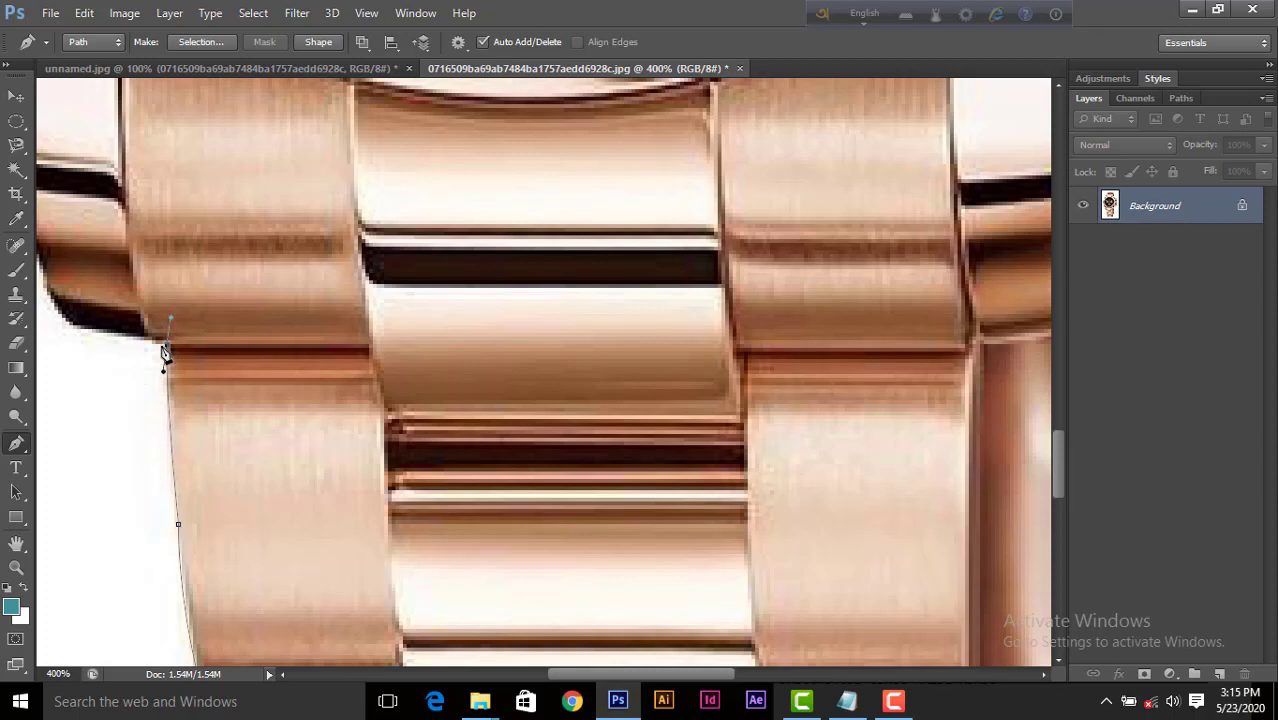
Step: Continue the path from the bracelet notch around the bottom of the lower-left lug, curving it at the lug's outer corner
{"action": "left_click", "coordinate": [166, 346]}
{"action": "left_click_drag", "start_coordinate": [66, 316], "coordinate": [42, 293]}
{"action": "key", "text": "ctrl+z"}
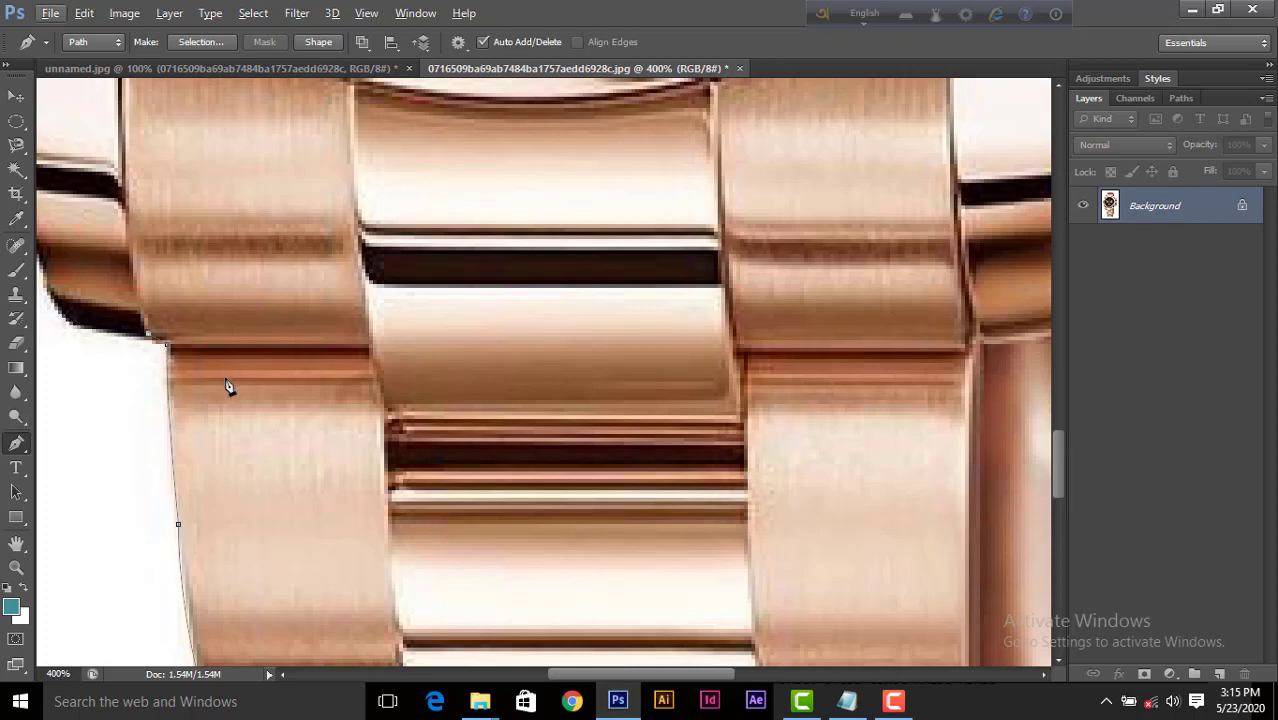
{"action": "left_click_drag", "start_coordinate": [217, 380], "coordinate": [444, 544]}
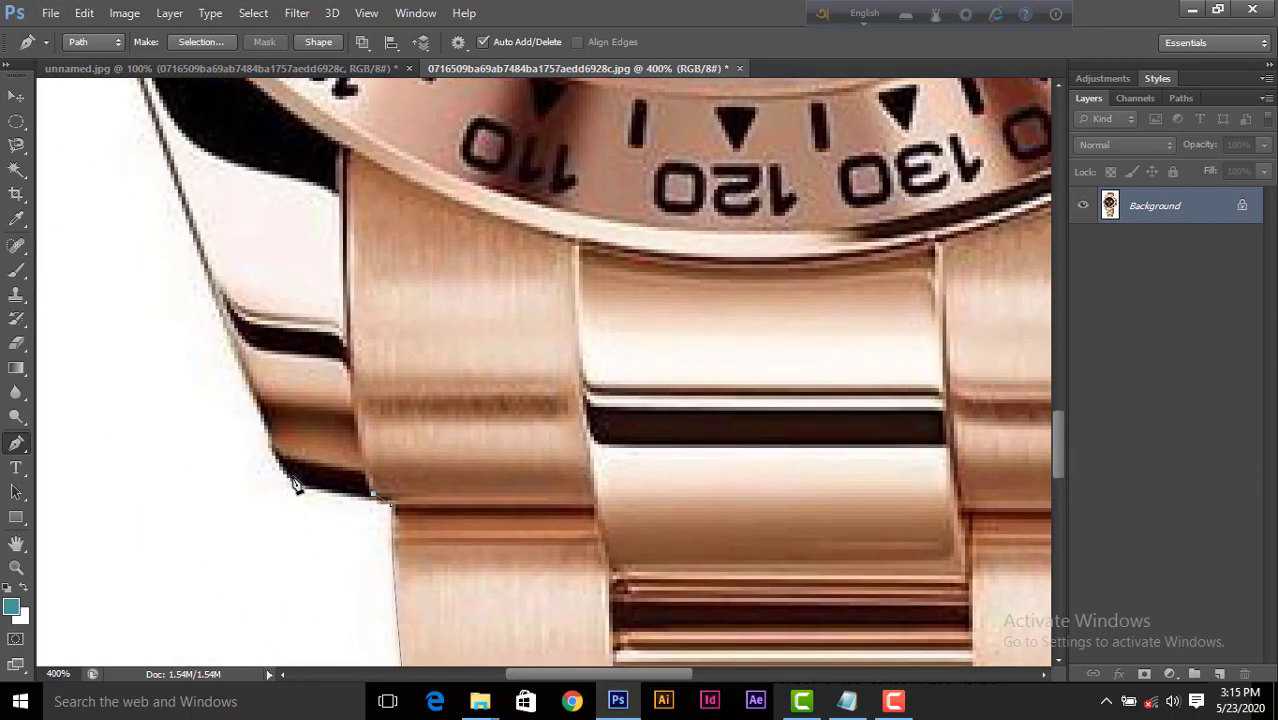
{"action": "left_click_drag", "start_coordinate": [275, 481], "coordinate": [276, 405]}
Step: Extend the path up the outer edge of the lower-left lug to where it meets the bezel
{"action": "left_click_drag", "start_coordinate": [371, 408], "coordinate": [566, 657]}
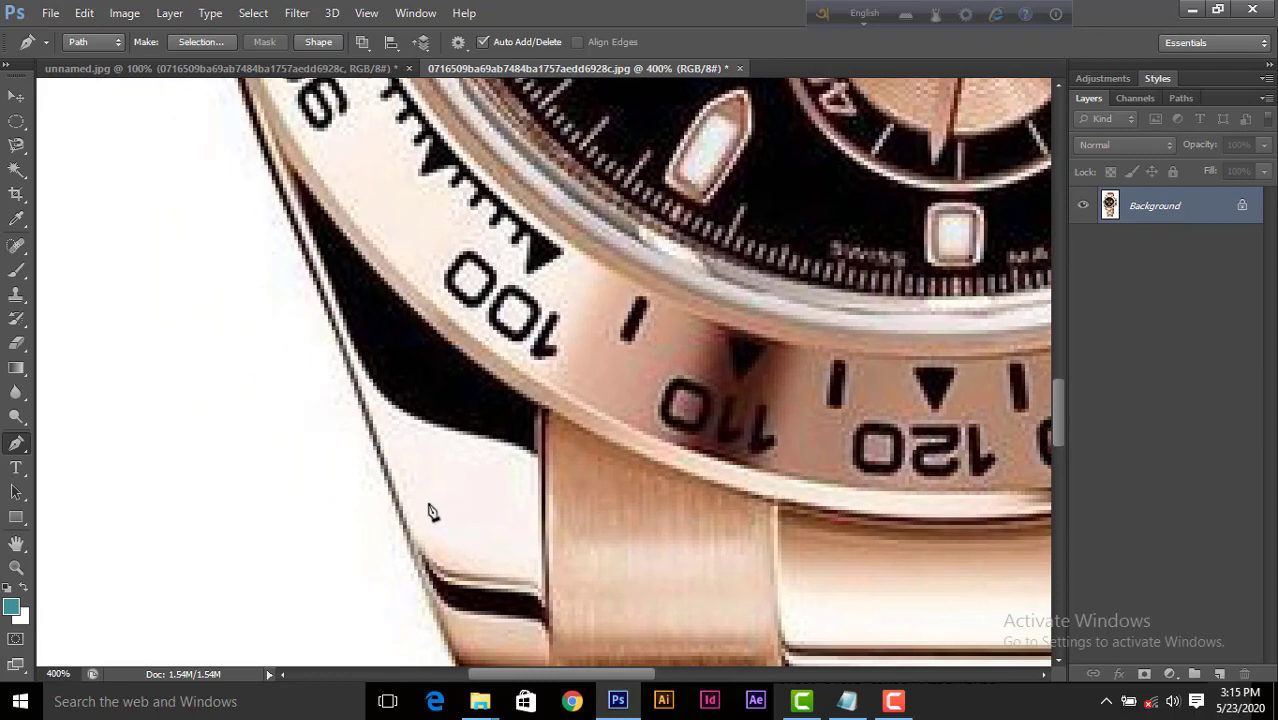
{"action": "left_click_drag", "start_coordinate": [428, 471], "coordinate": [394, 400]}
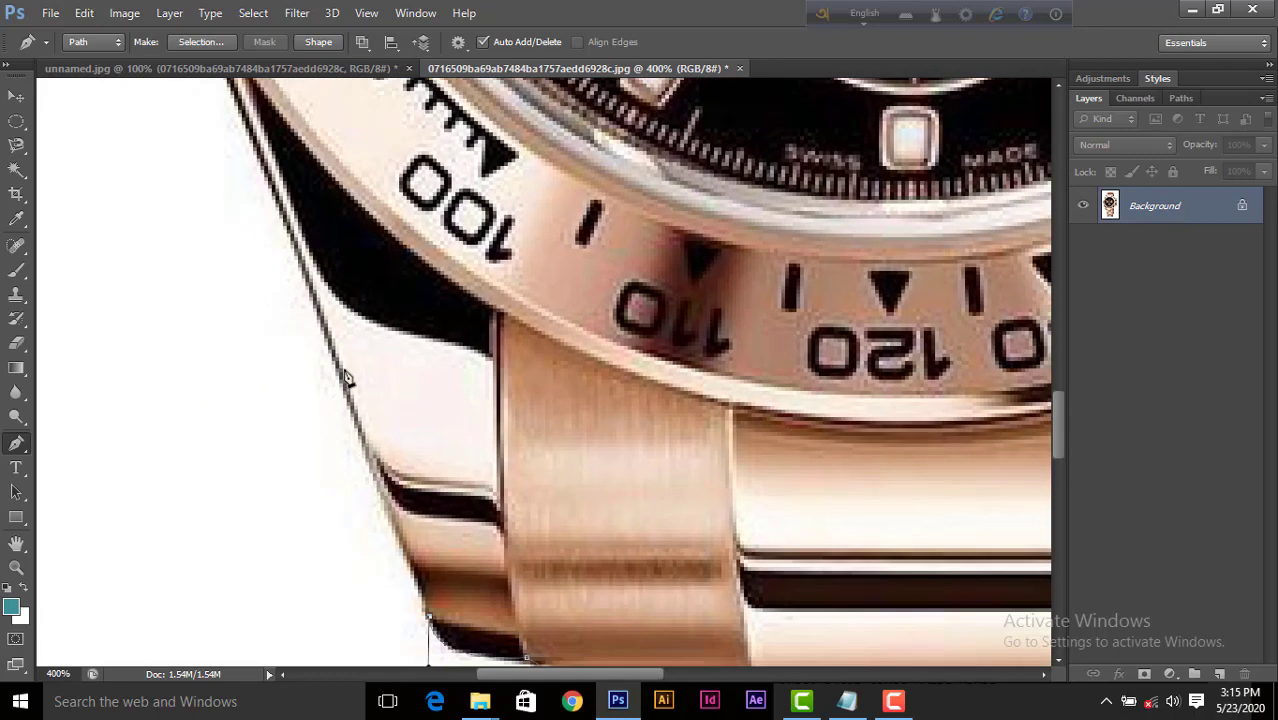
{"action": "left_click_drag", "start_coordinate": [483, 367], "coordinate": [696, 663]}
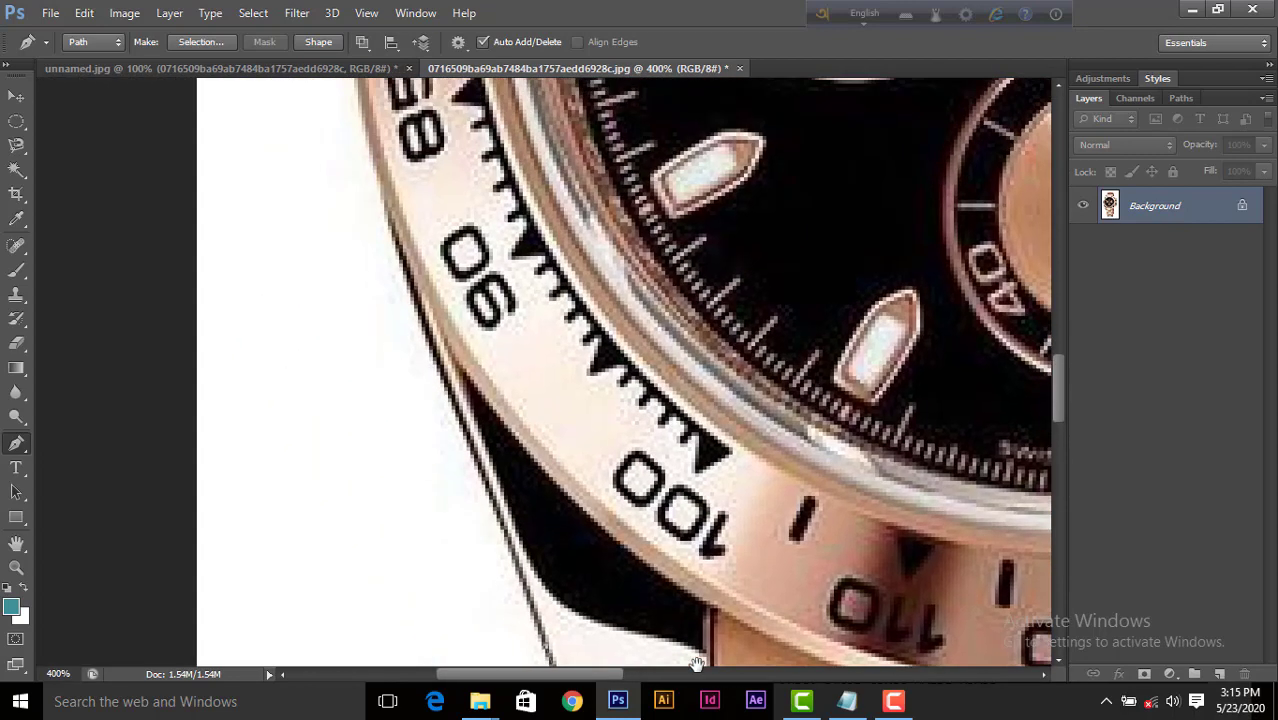
{"action": "left_click_drag", "start_coordinate": [570, 471], "coordinate": [654, 631]}
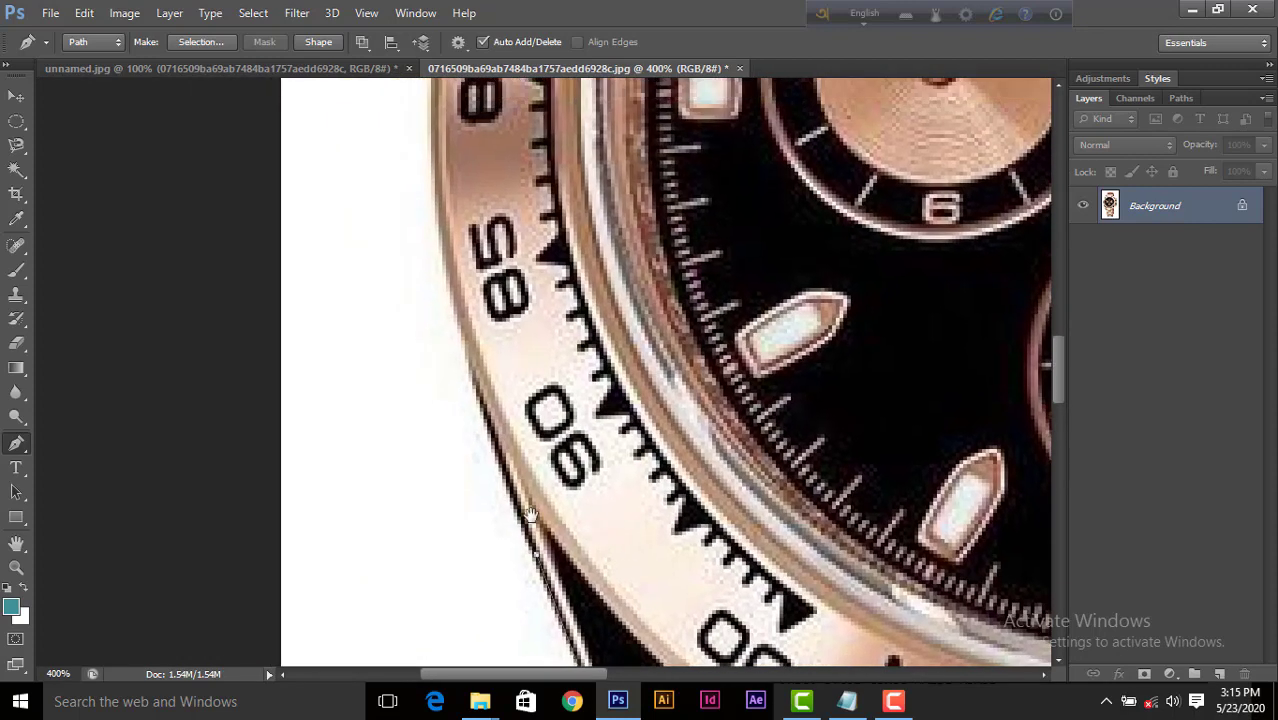
{"action": "left_click", "coordinate": [472, 362]}
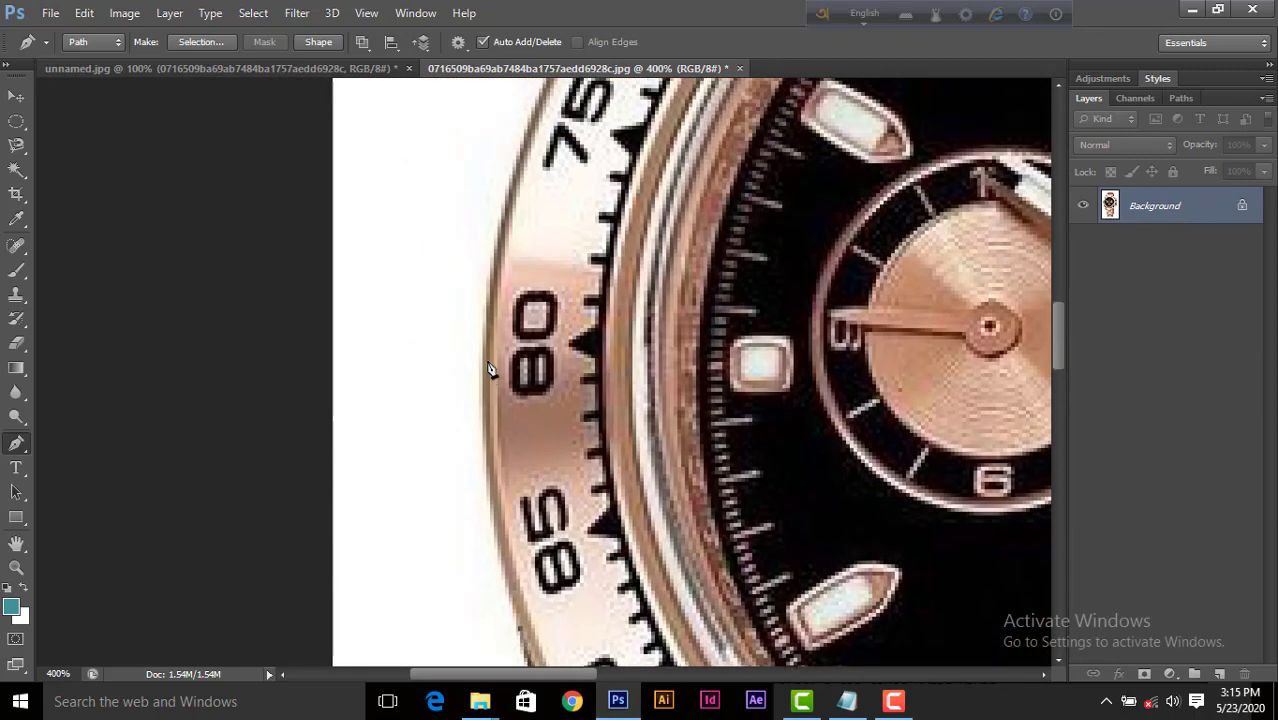
Step: Curve the path up the left side of the bezel past the 80 and 75 marks, ending in a corner point
{"action": "left_click", "coordinate": [469, 474]}
{"action": "left_click_drag", "start_coordinate": [645, 389], "coordinate": [406, 520]}
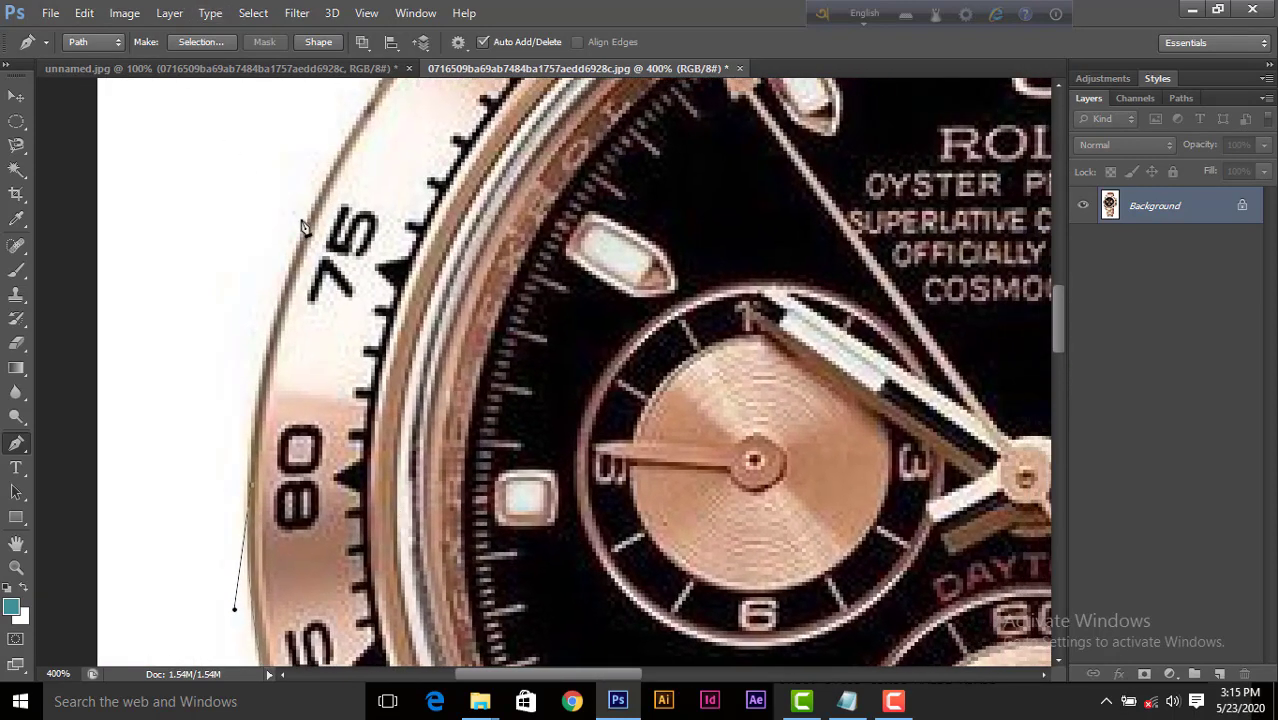
{"action": "left_click_drag", "start_coordinate": [305, 228], "coordinate": [362, 100]}
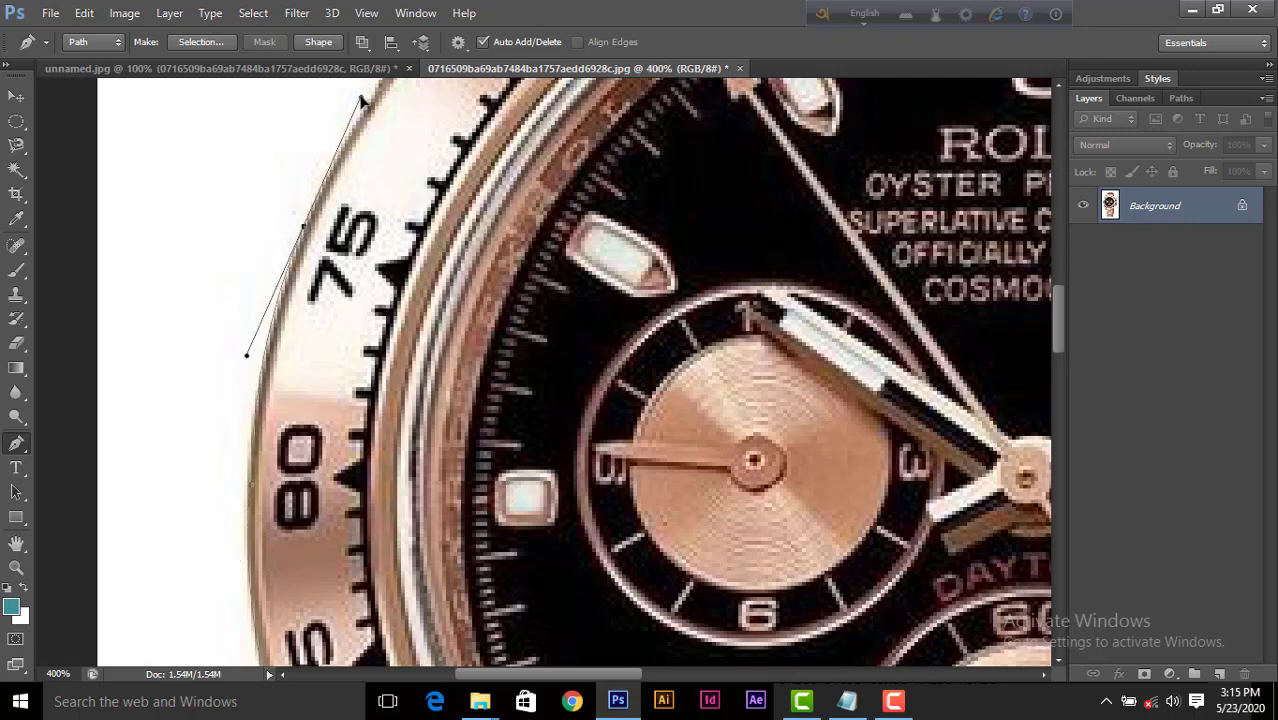
{"action": "left_click", "coordinate": [305, 229]}
{"action": "key", "text": "ctrl+minus"}
{"action": "key", "text": "ctrl+minus"}
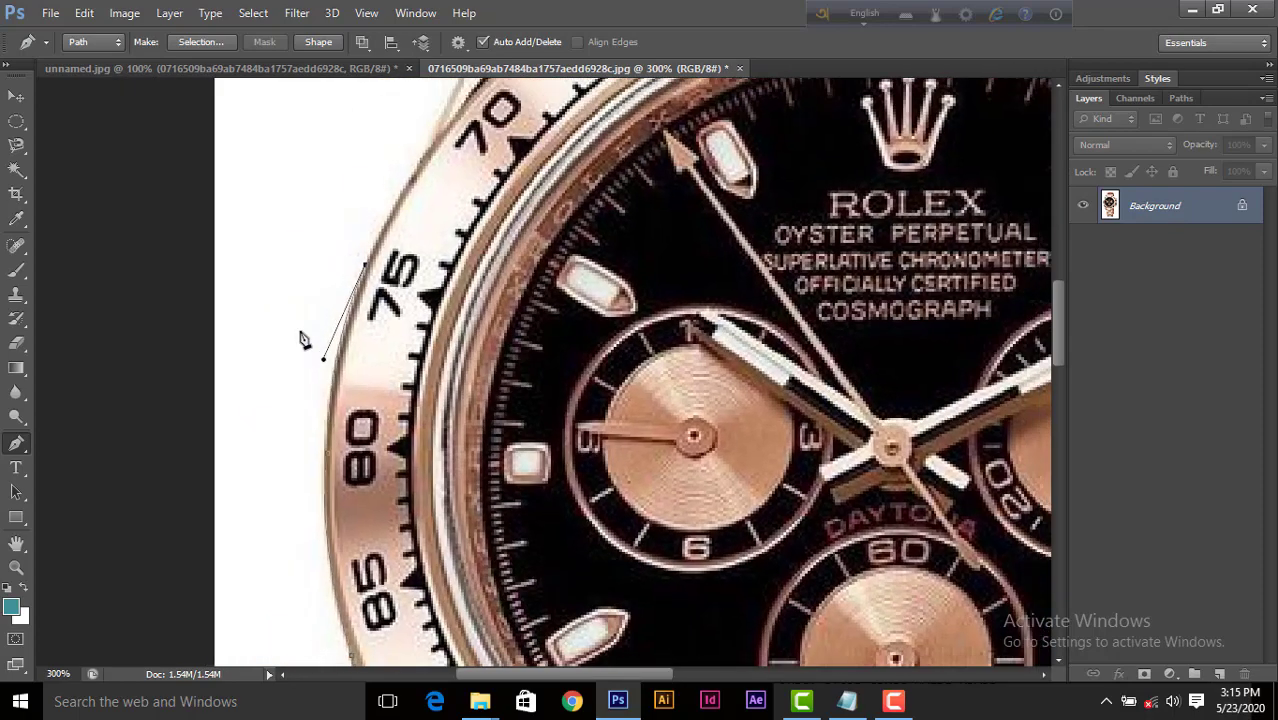
Step: Trace the bezel past the 70 mark and follow the upper-left lug's outer and top edges to the bracelet
{"action": "scroll", "coordinate": [538, 354], "scroll_direction": "up", "scroll_amount": 5}
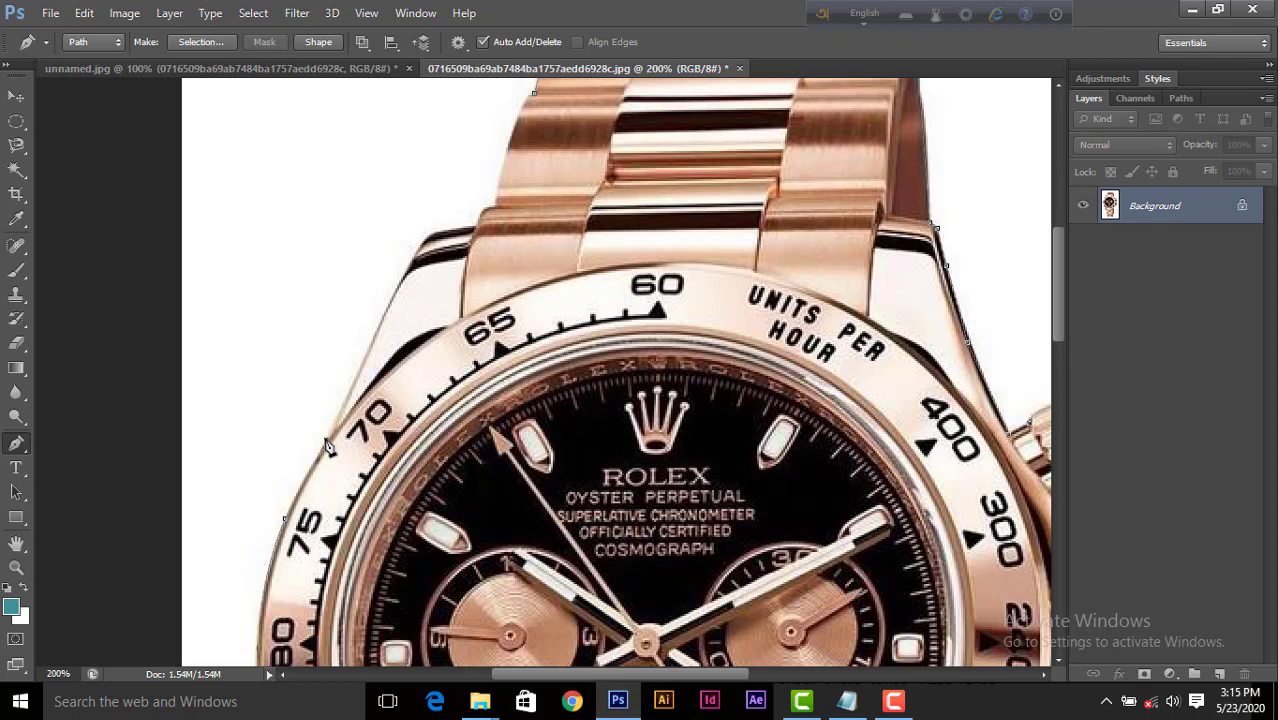
{"action": "left_click", "coordinate": [391, 299]}
{"action": "left_click", "coordinate": [436, 236]}
{"action": "left_click_drag", "start_coordinate": [447, 233], "coordinate": [463, 232]}
{"action": "left_click", "coordinate": [475, 228]}
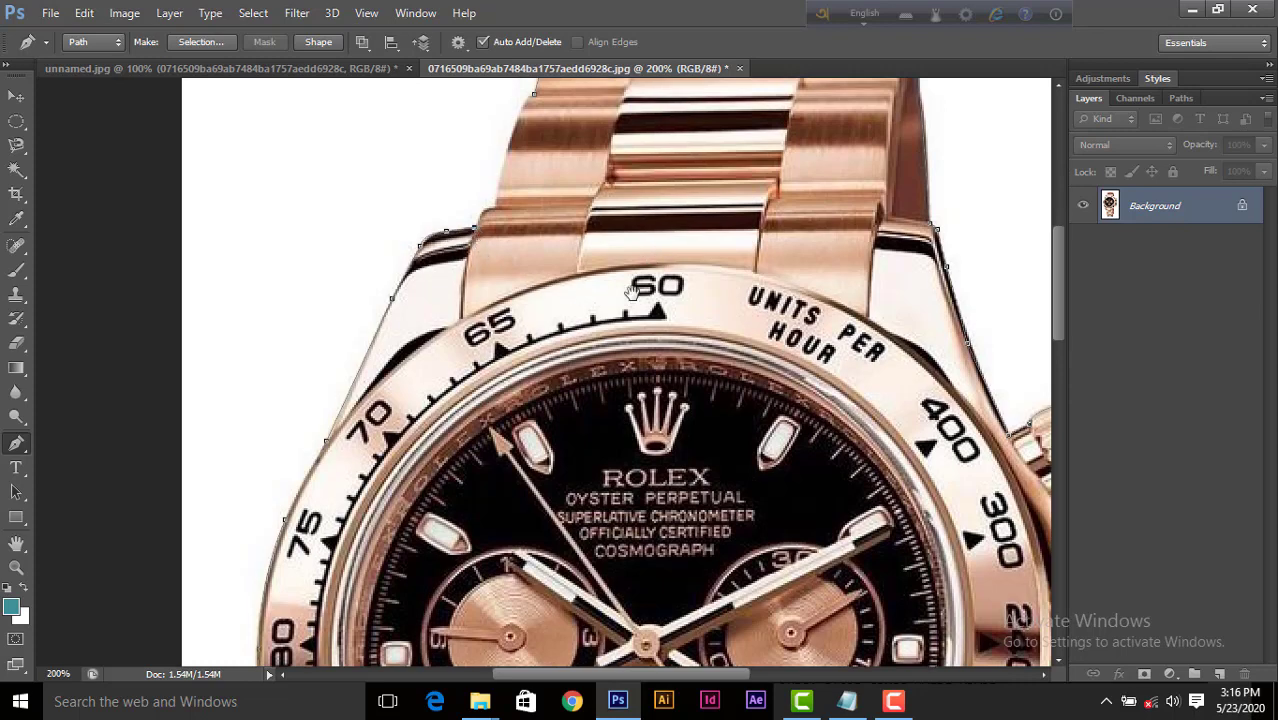
Step: Trace the upper bracelet's left edge link by link with corner points and close the path at its starting anchor
{"action": "left_click_drag", "start_coordinate": [635, 288], "coordinate": [499, 410]}
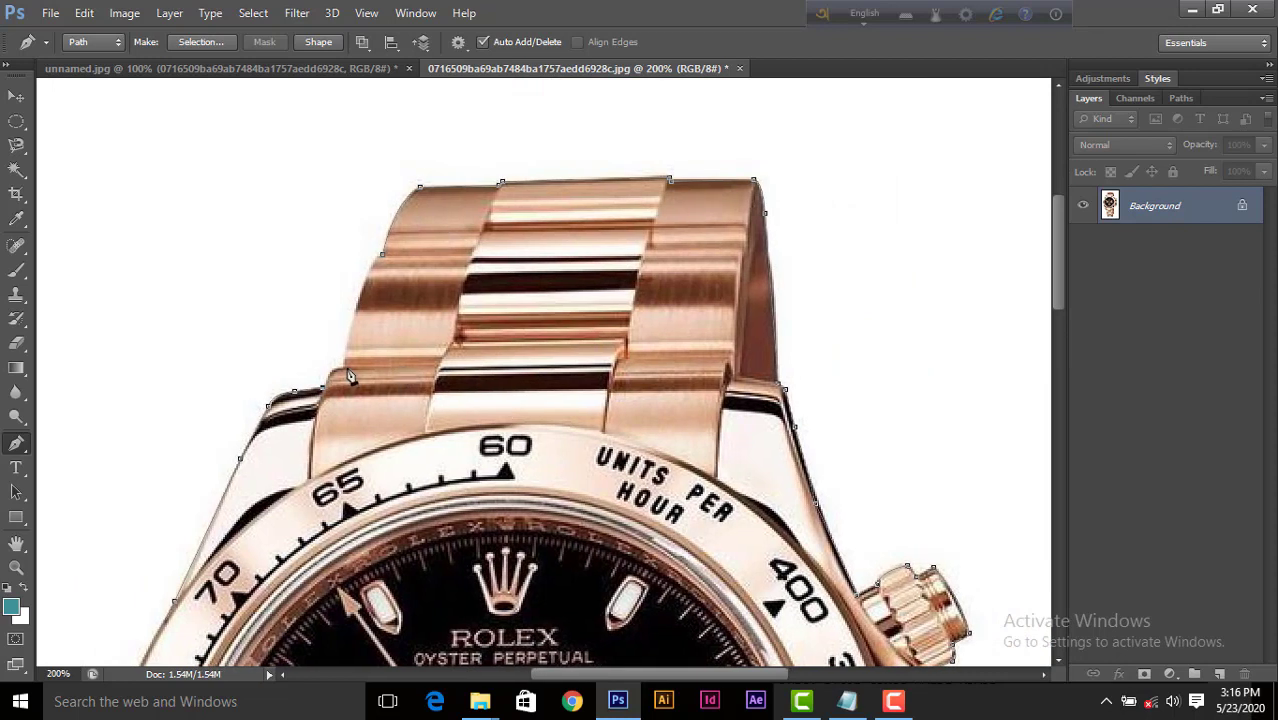
{"action": "left_click_drag", "start_coordinate": [345, 372], "coordinate": [363, 371]}
{"action": "left_click", "coordinate": [340, 368], "text": "alt"}
{"action": "left_click_drag", "start_coordinate": [364, 286], "coordinate": [383, 247]}
{"action": "left_click", "coordinate": [365, 287], "text": "alt"}
{"action": "left_click", "coordinate": [383, 255]}
{"action": "left_click_drag", "start_coordinate": [398, 263], "coordinate": [395, 263]}
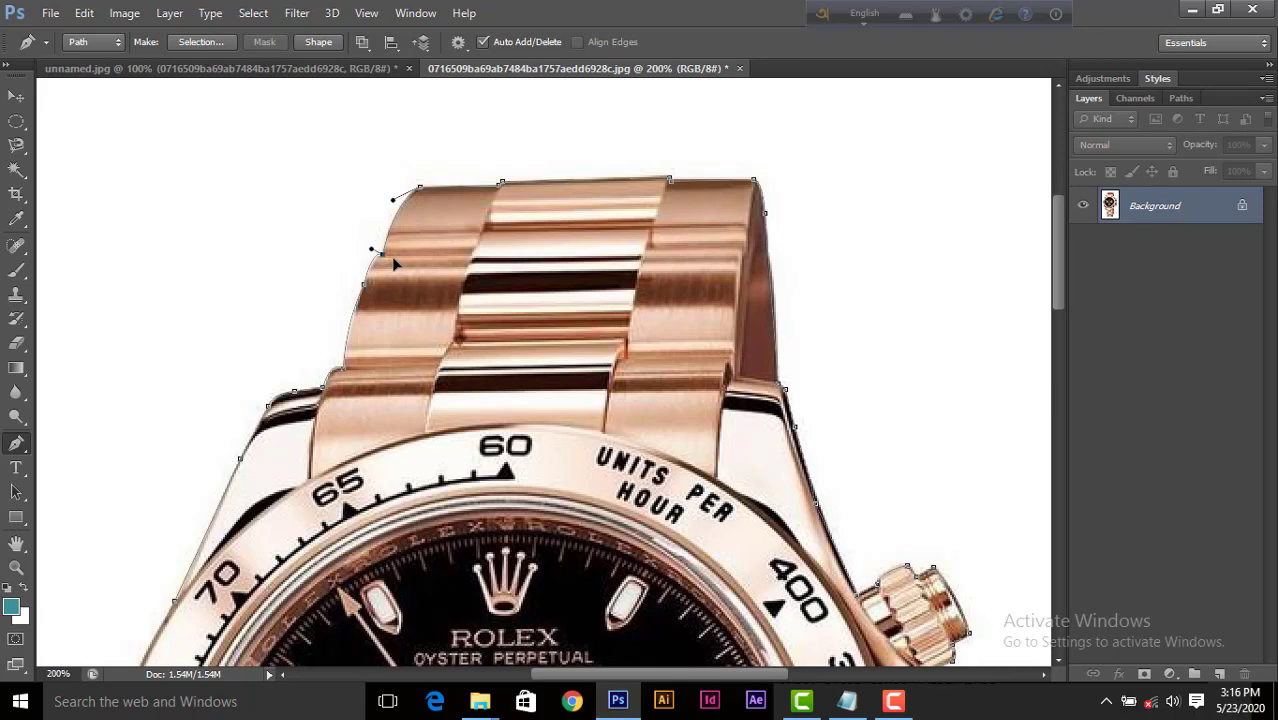
Step: Convert the closed path into a new selection and copy the selected watch onto its own layer
{"action": "right_click", "coordinate": [485, 305]}
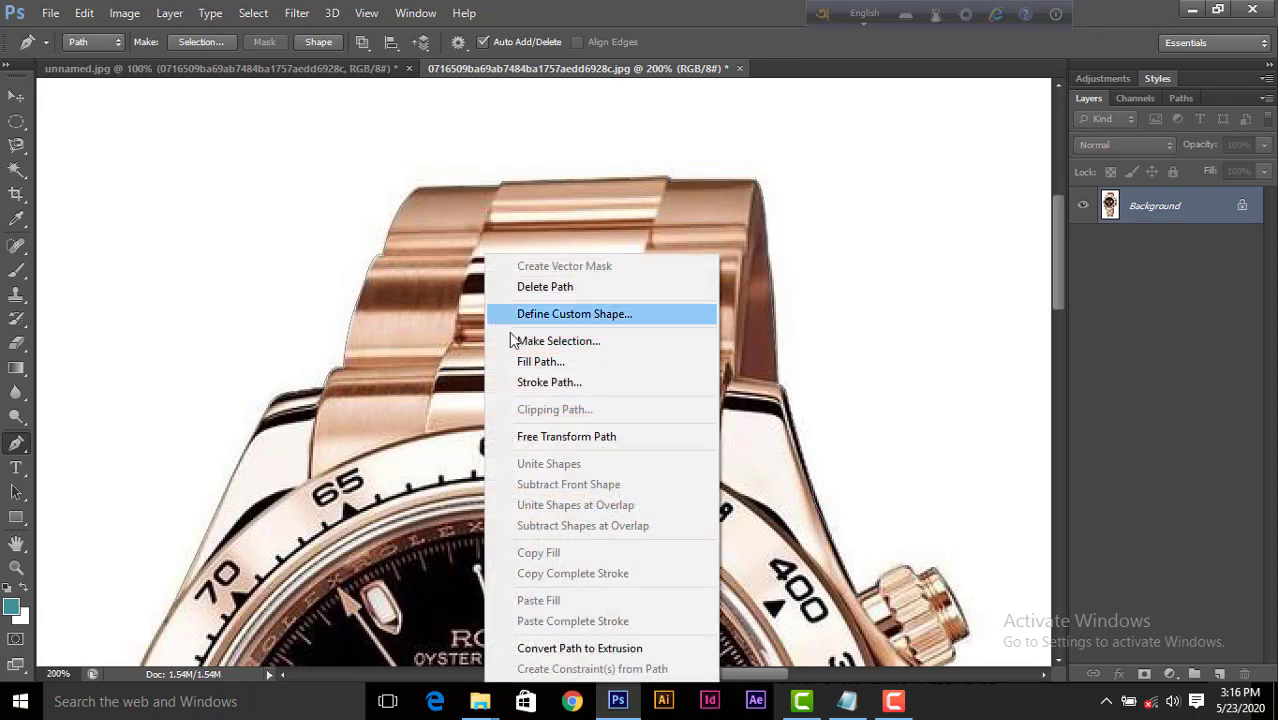
{"action": "left_click", "coordinate": [576, 342]}
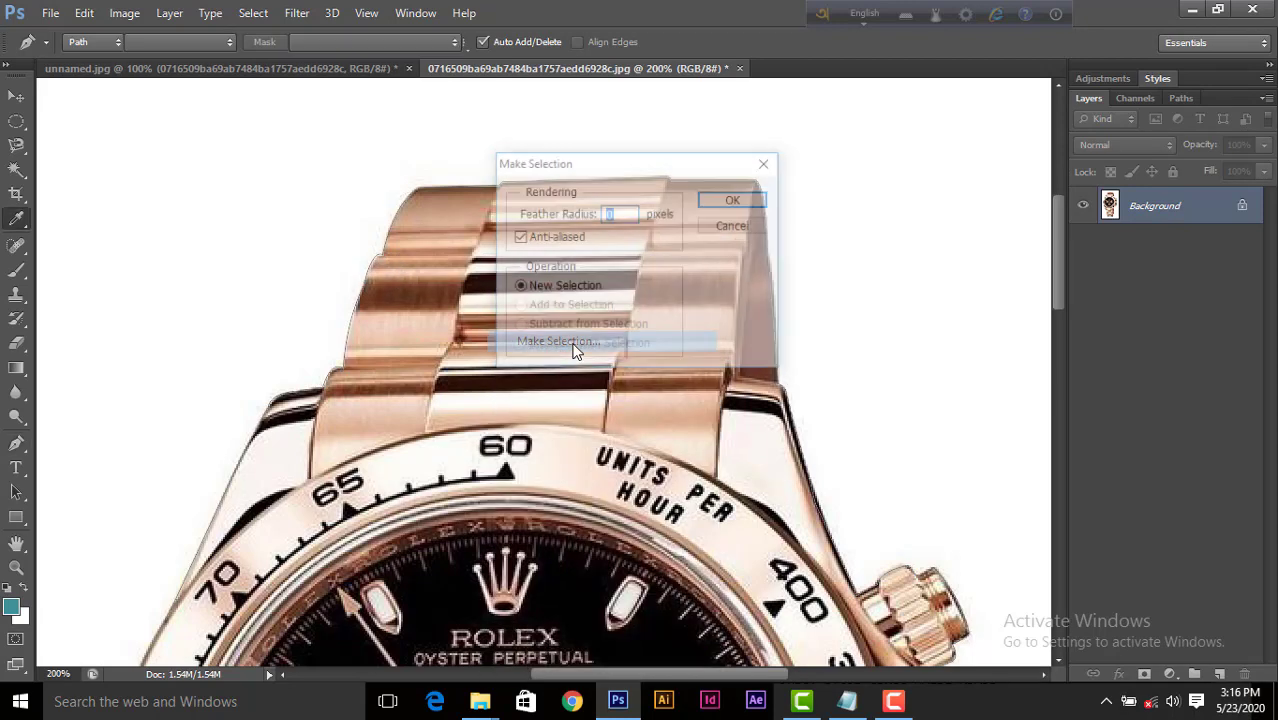
{"action": "left_click", "coordinate": [733, 202]}
{"action": "key", "text": "ctrl+j"}
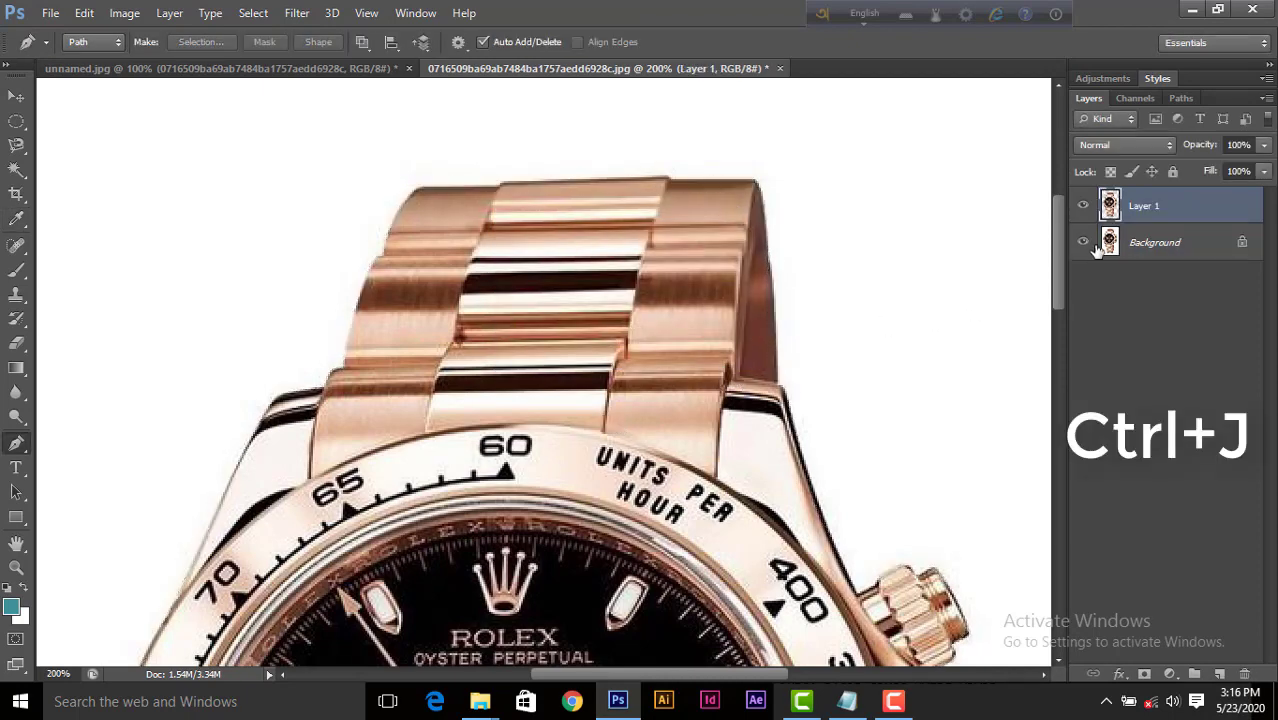
Step: Hide the Background layer to check the whole cut-out watch on transparency, and switch to the Move tool
{"action": "left_click", "coordinate": [1083, 243]}
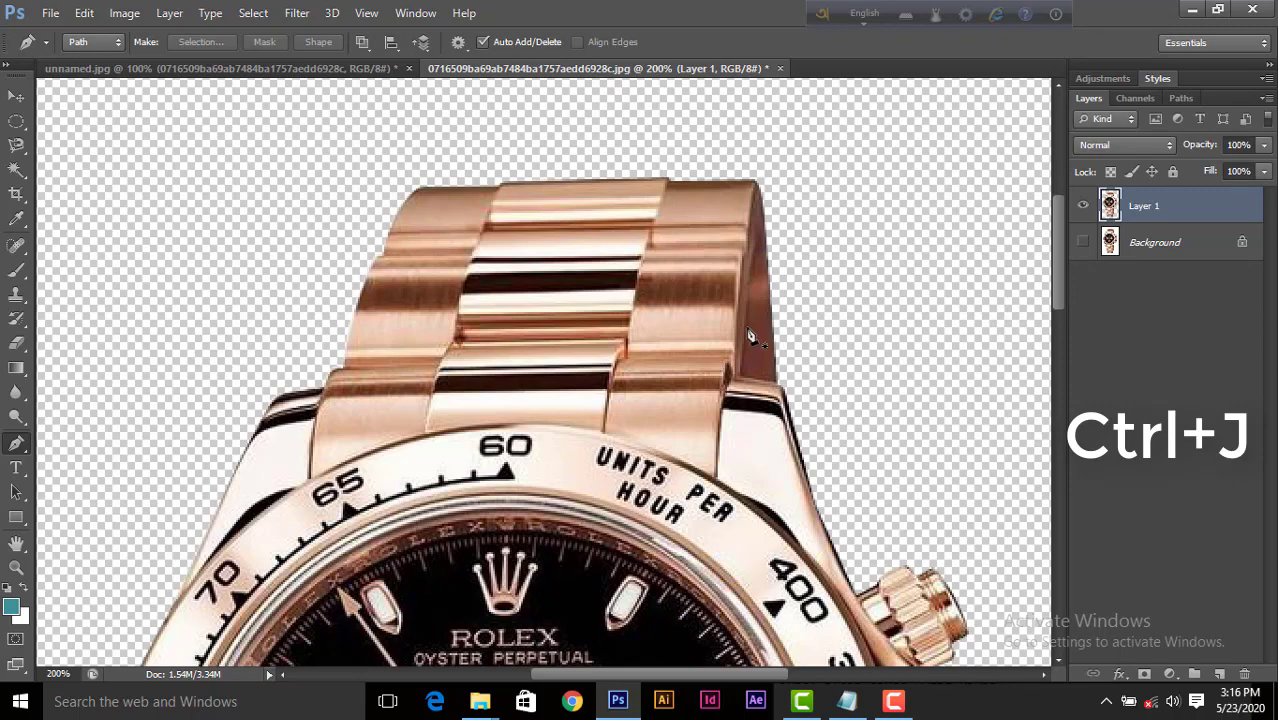
{"action": "scroll", "coordinate": [750, 335], "scroll_direction": "down", "scroll_amount": 2}
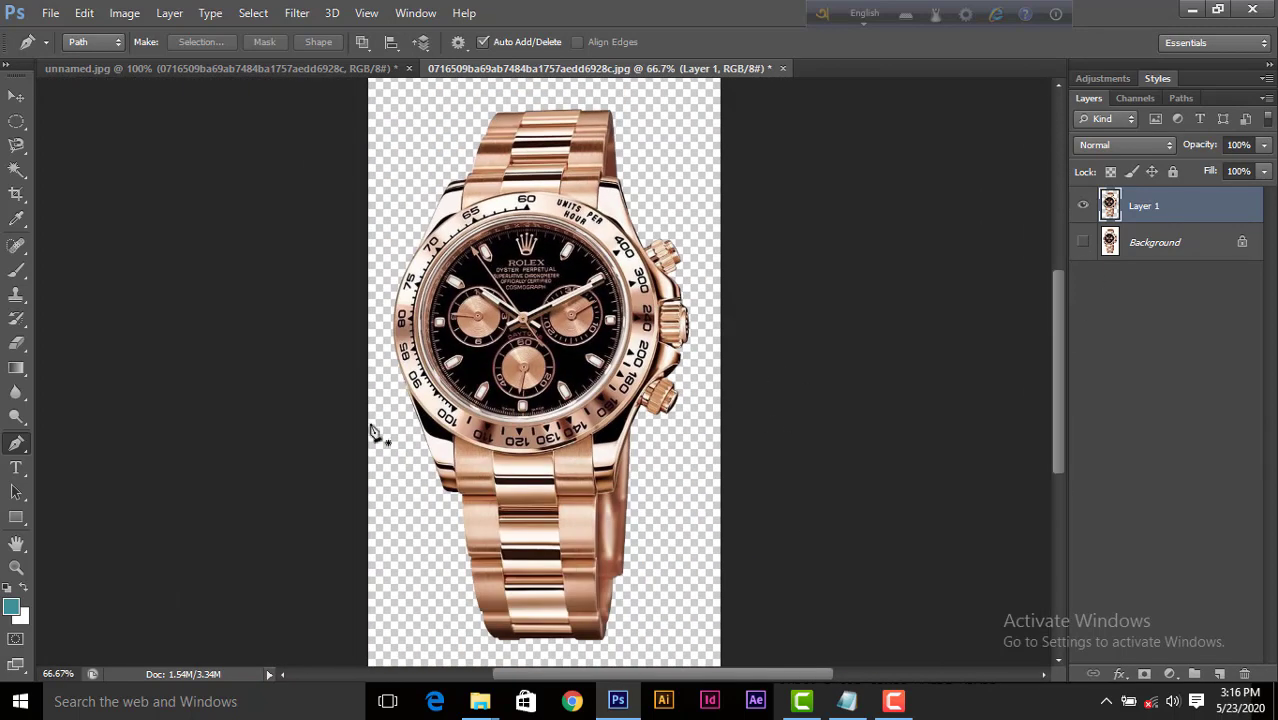
{"action": "left_click", "coordinate": [15, 97]}
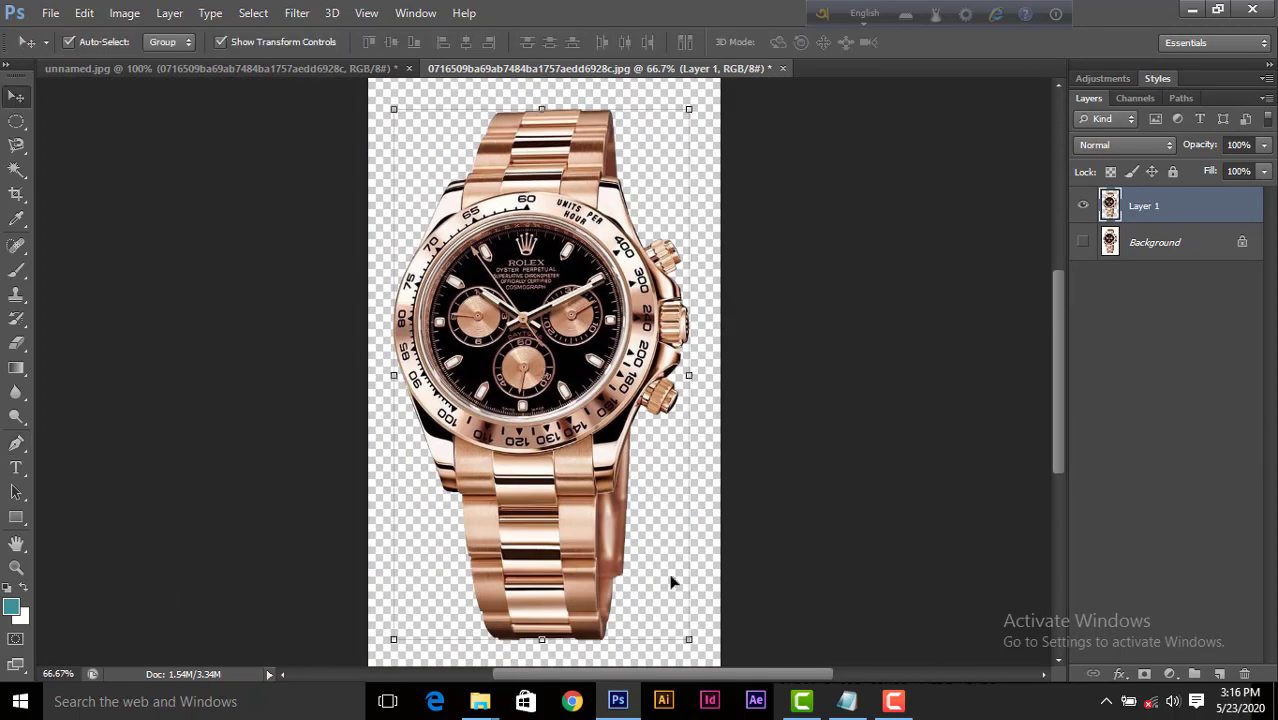
{"action": "scroll", "coordinate": [666, 456], "scroll_direction": "down", "scroll_amount": 1}
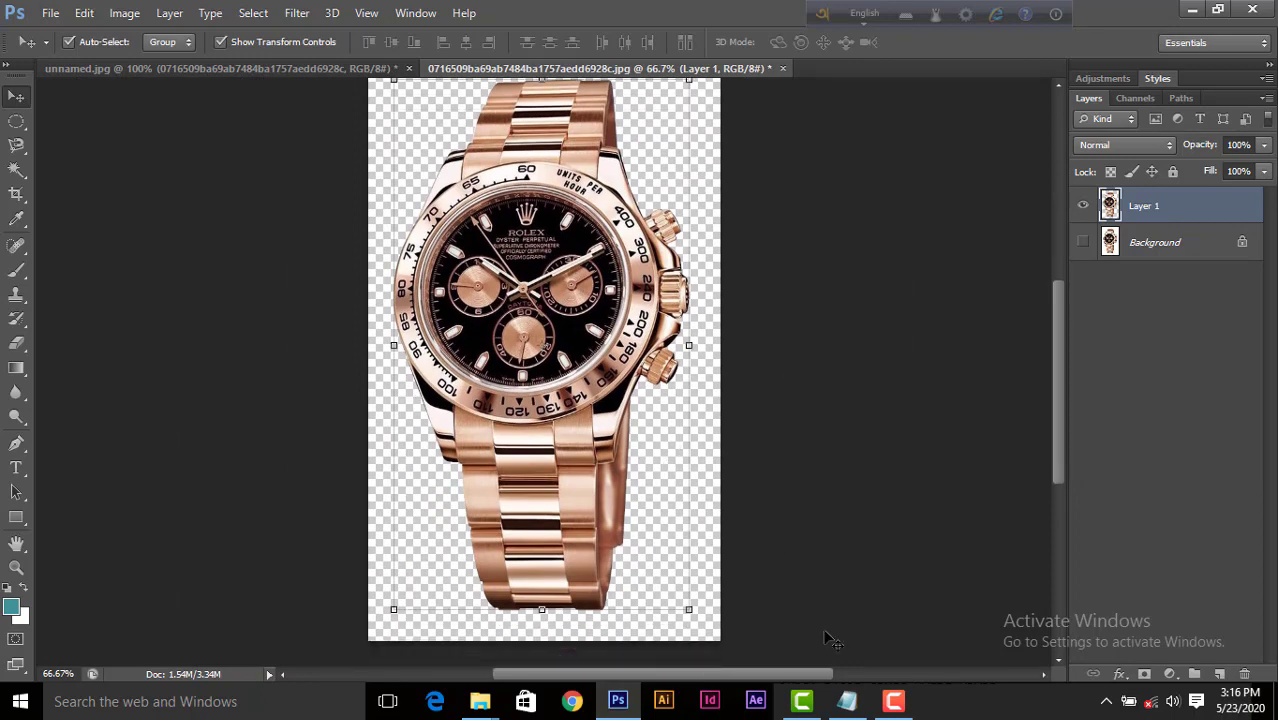
{"action": "left_click", "coordinate": [893, 701]}
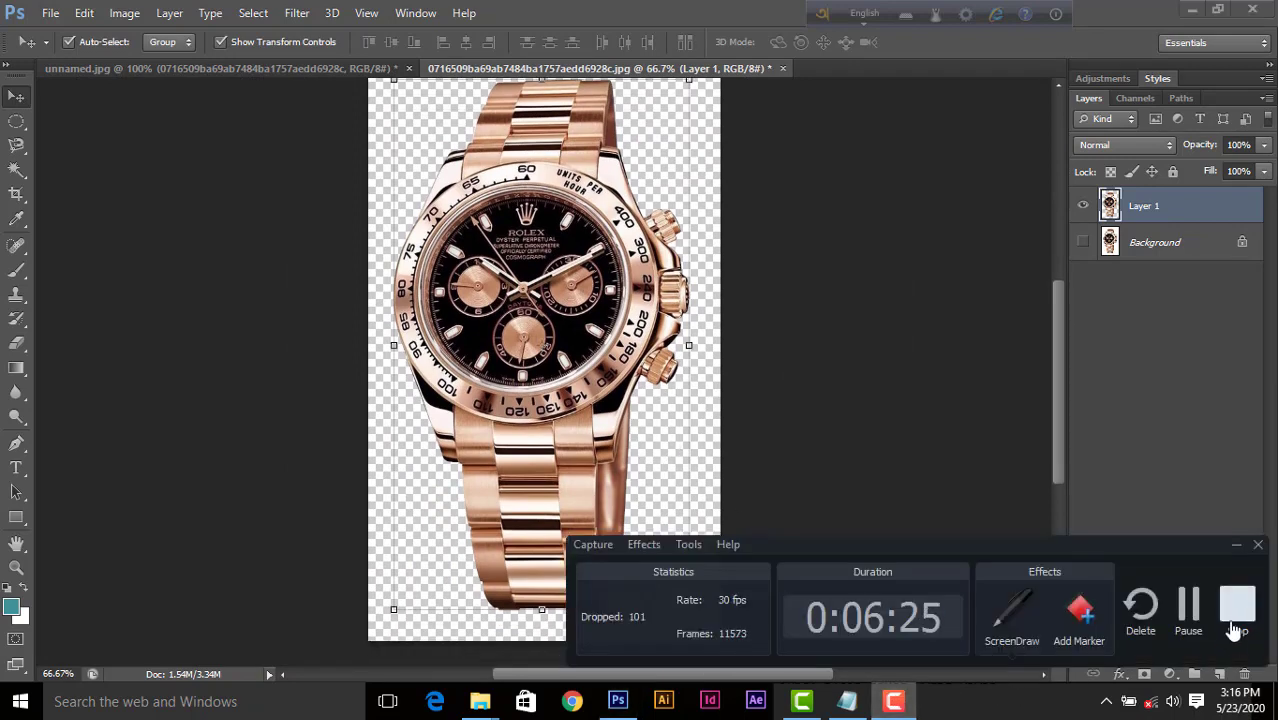
{"action": "left_click", "coordinate": [1236, 630]}
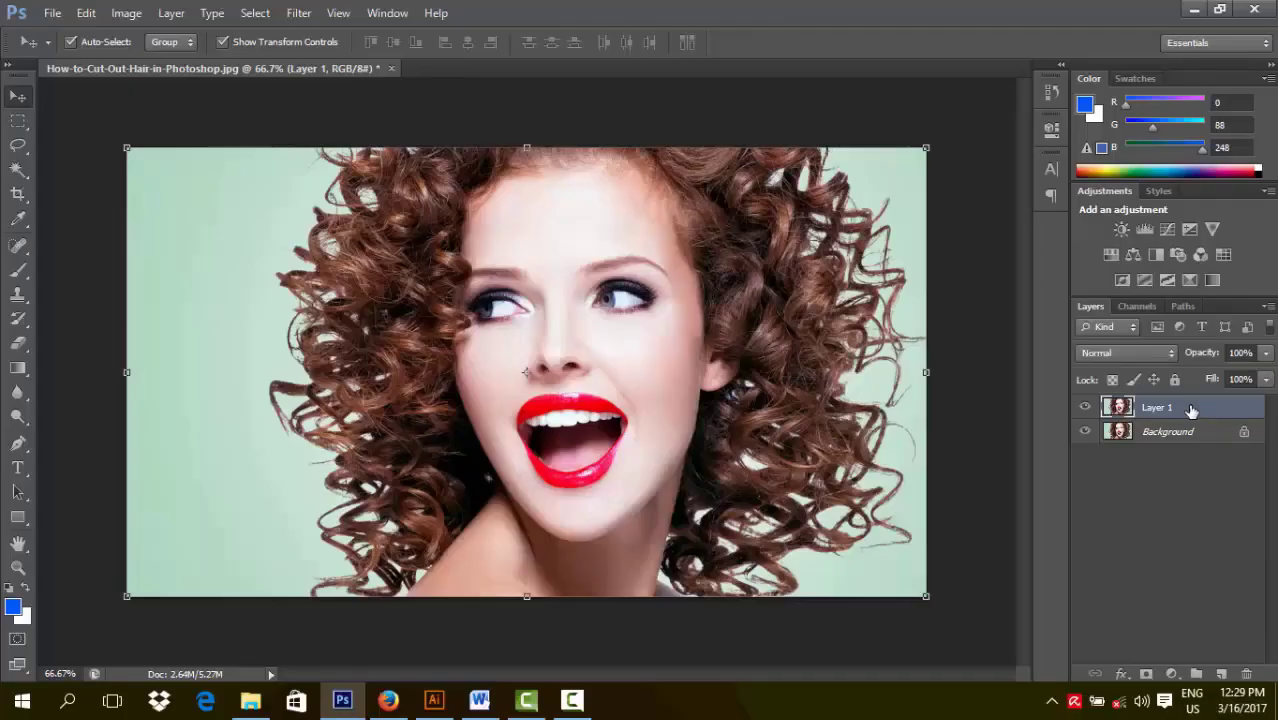
Step: Hide the Background layer of the curly-hair portrait and make Layer 1 the active layer
{"action": "left_click", "coordinate": [1180, 432]}
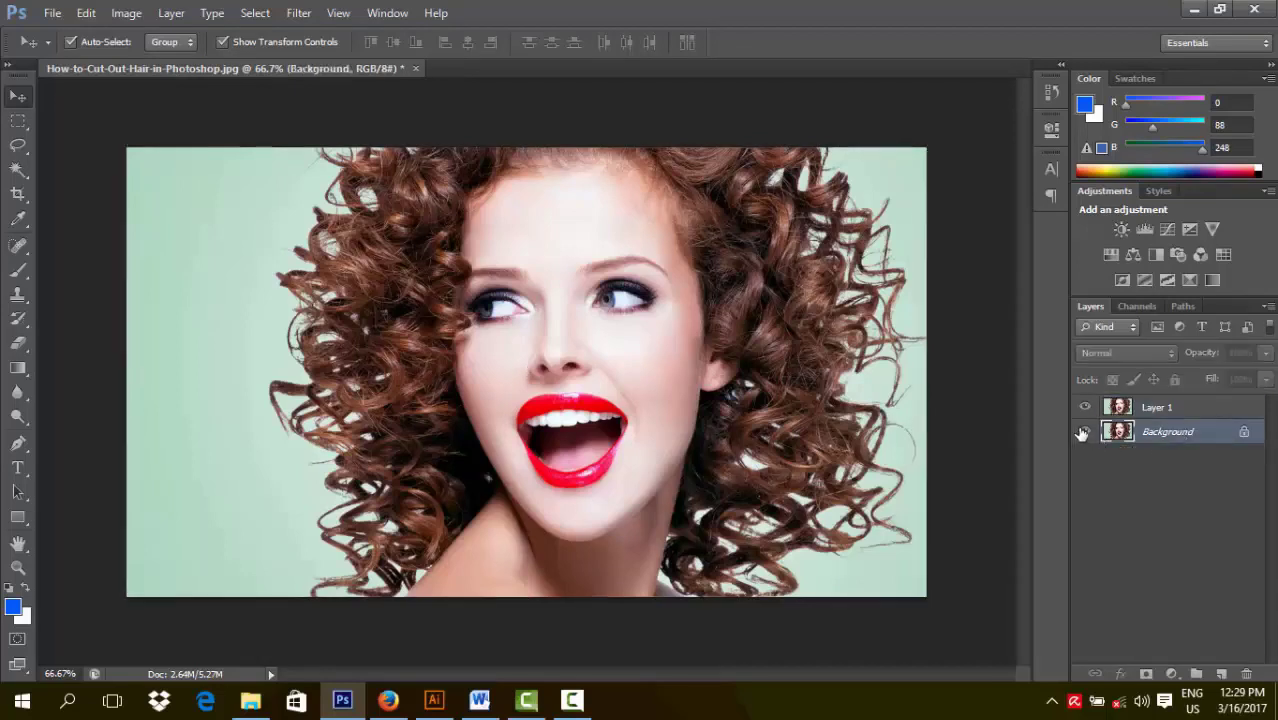
{"action": "left_click", "coordinate": [1081, 432]}
{"action": "left_click", "coordinate": [1161, 531]}
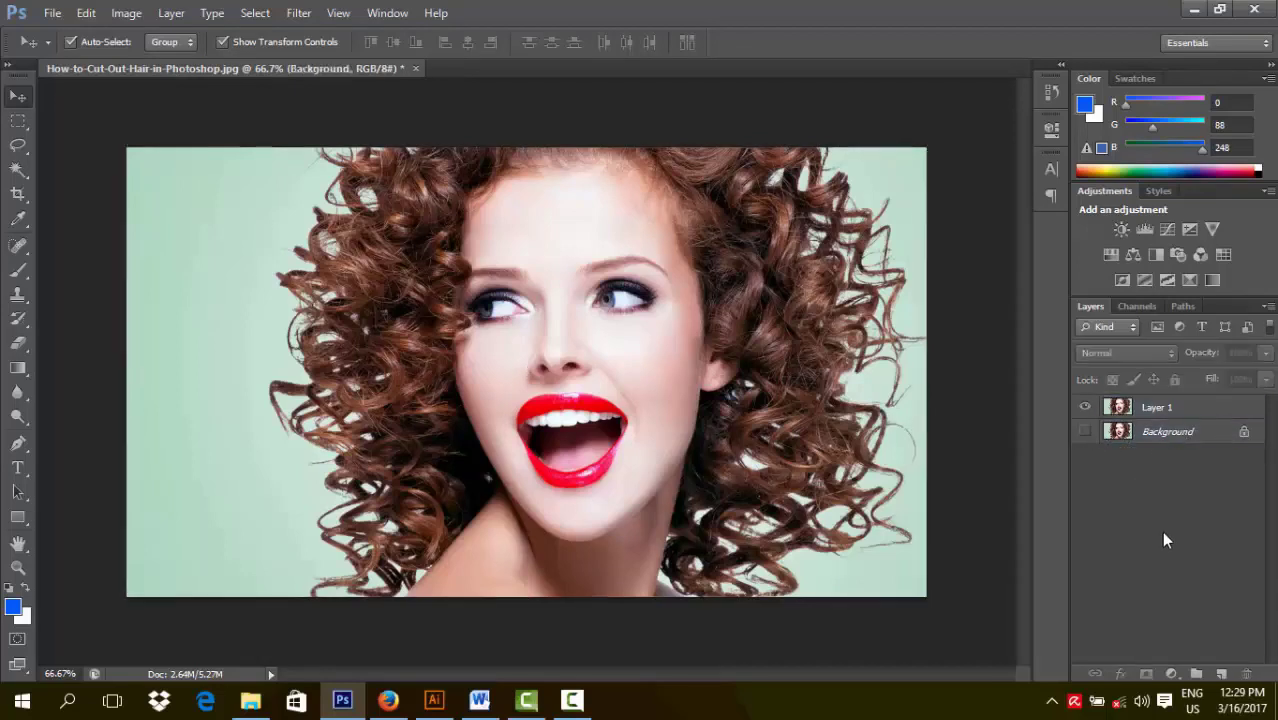
{"action": "double_click", "coordinate": [1169, 438]}
{"action": "left_click", "coordinate": [795, 248]}
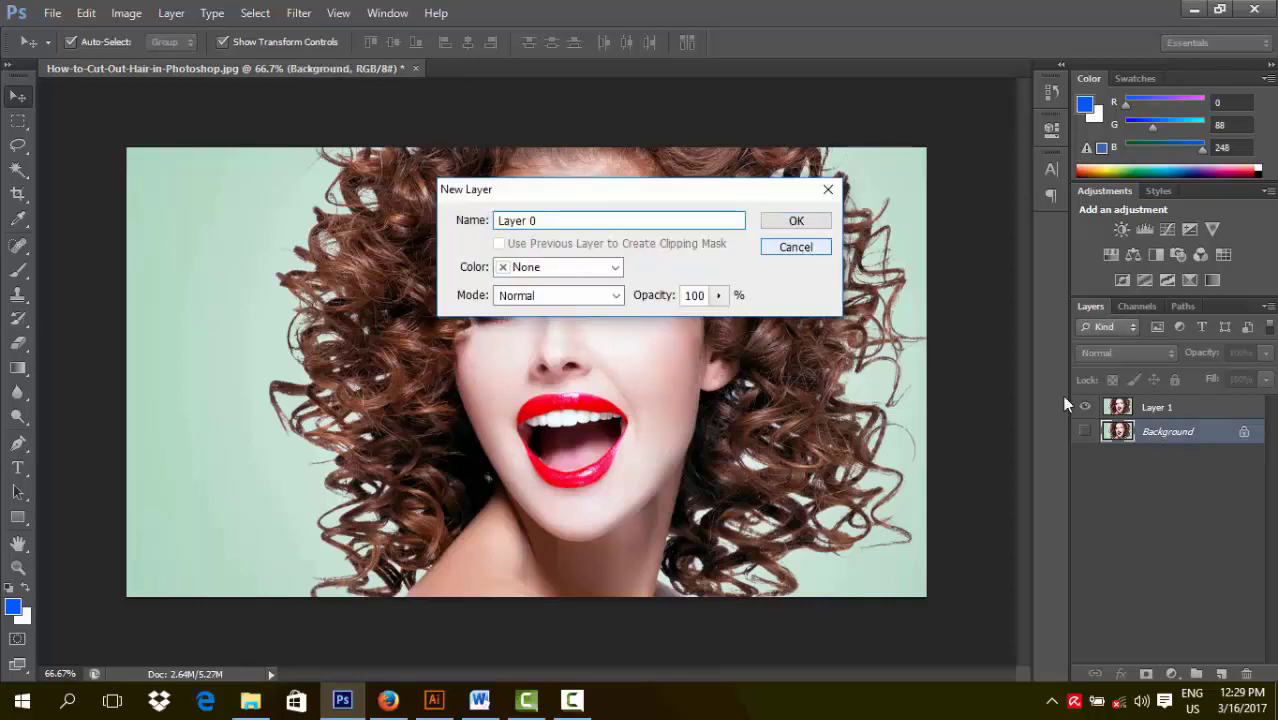
{"action": "left_click", "coordinate": [1189, 496]}
{"action": "left_click", "coordinate": [1163, 413]}
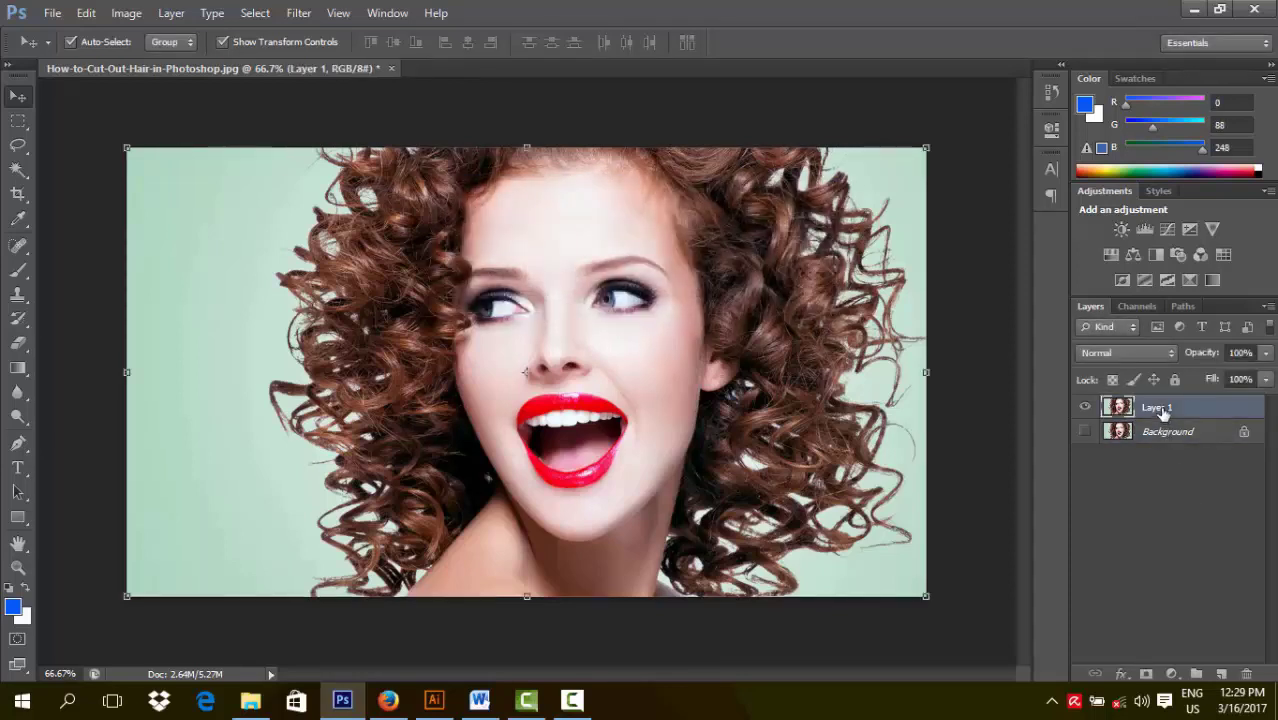
Step: Compare the portrait's Red, Green and Blue channels and select the Blue channel on its own
{"action": "left_click", "coordinate": [1140, 307]}
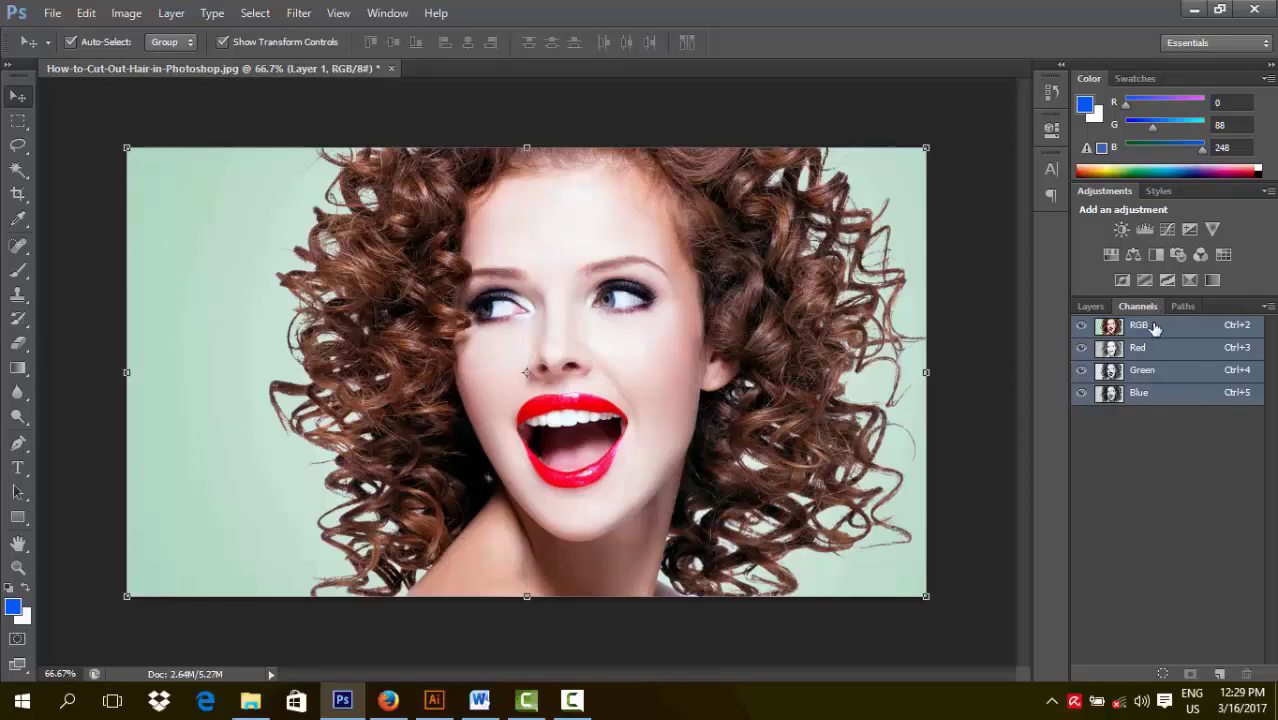
{"action": "left_click", "coordinate": [1142, 371]}
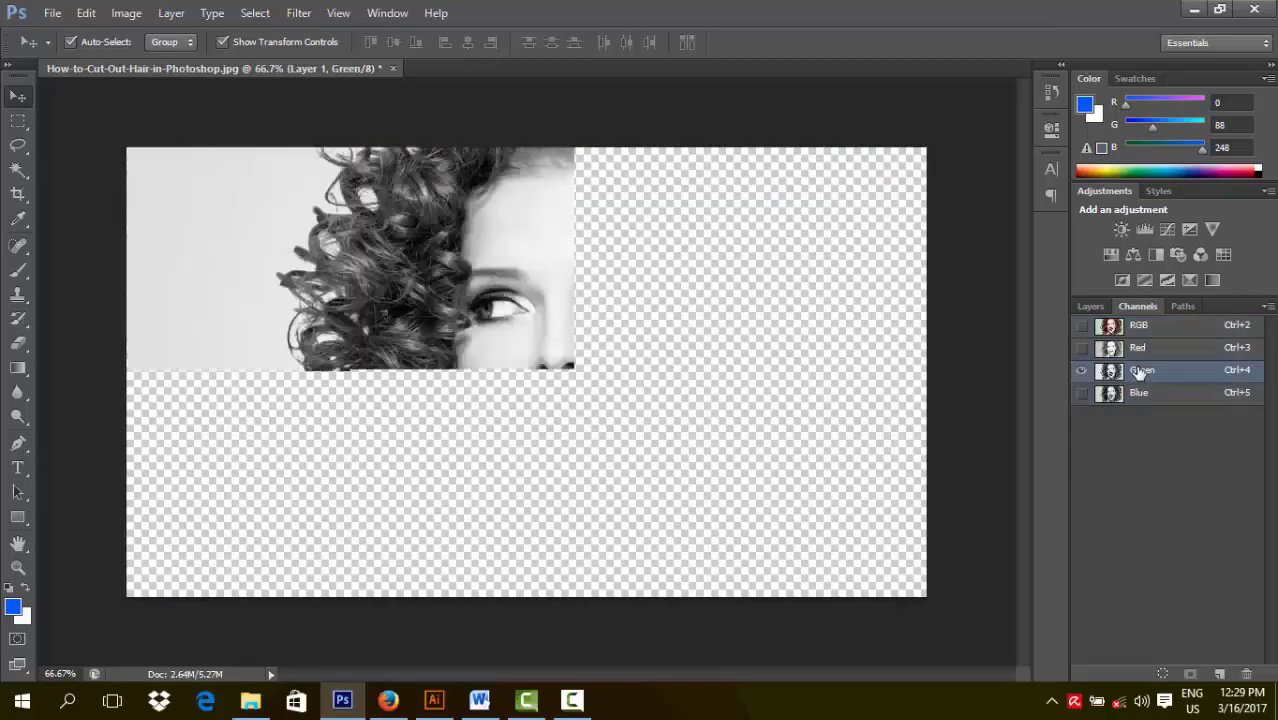
{"action": "left_click", "coordinate": [1163, 329]}
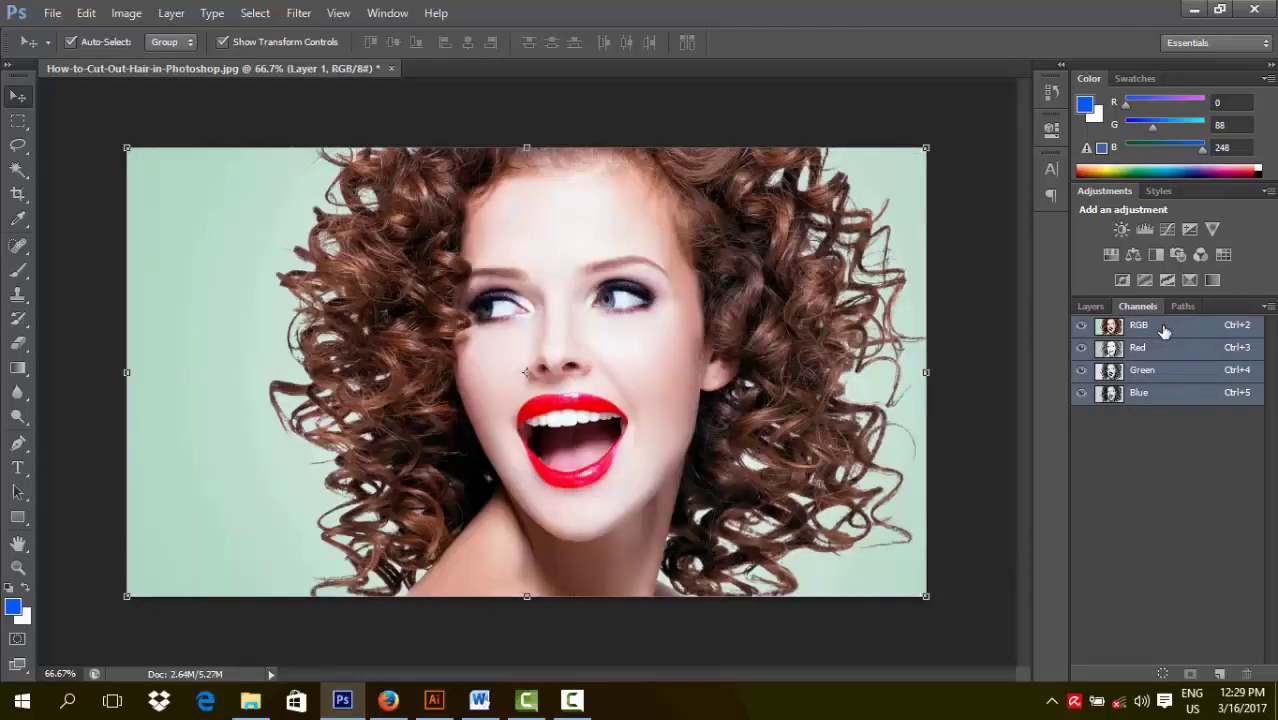
{"action": "left_click", "coordinate": [1159, 347]}
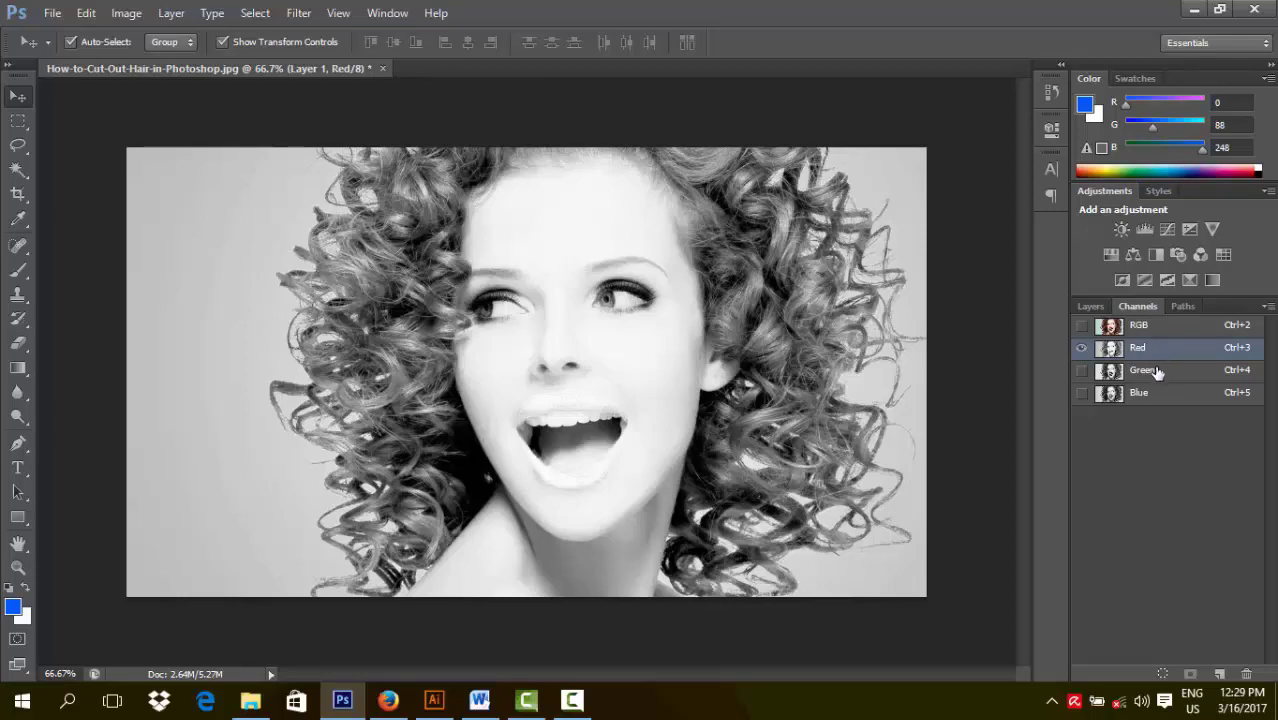
{"action": "left_click", "coordinate": [1155, 370]}
{"action": "left_click", "coordinate": [1157, 393]}
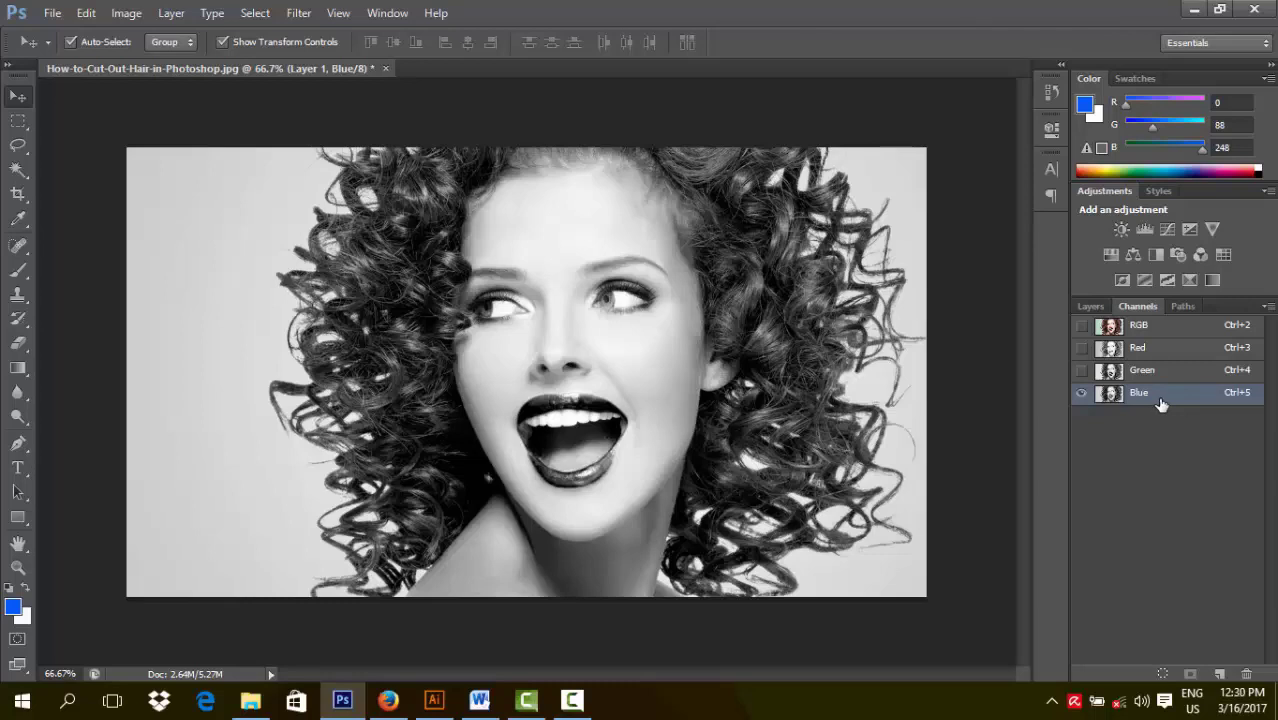
Step: Try a Levels adjustment on the Blue channel with input black 83 and input white 177, and return to the RGB composite
{"action": "key", "text": "ctrl+l"}
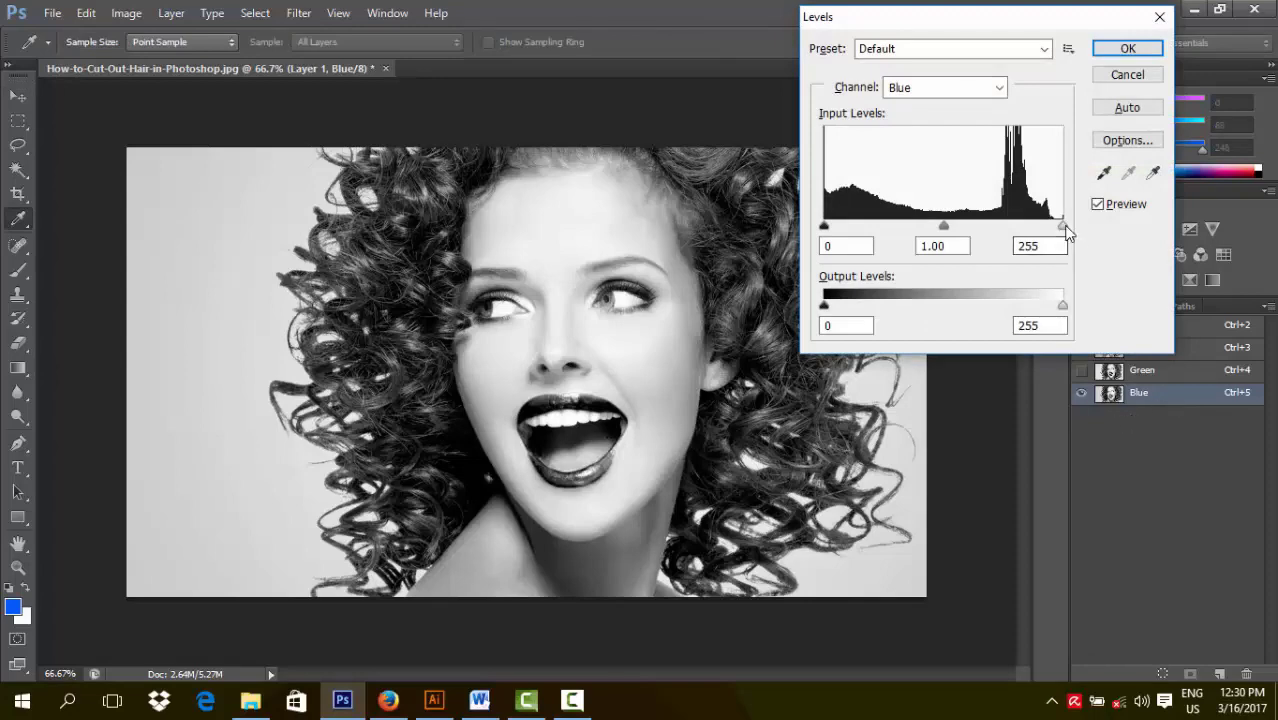
{"action": "left_click_drag", "start_coordinate": [1062, 226], "coordinate": [989, 226]}
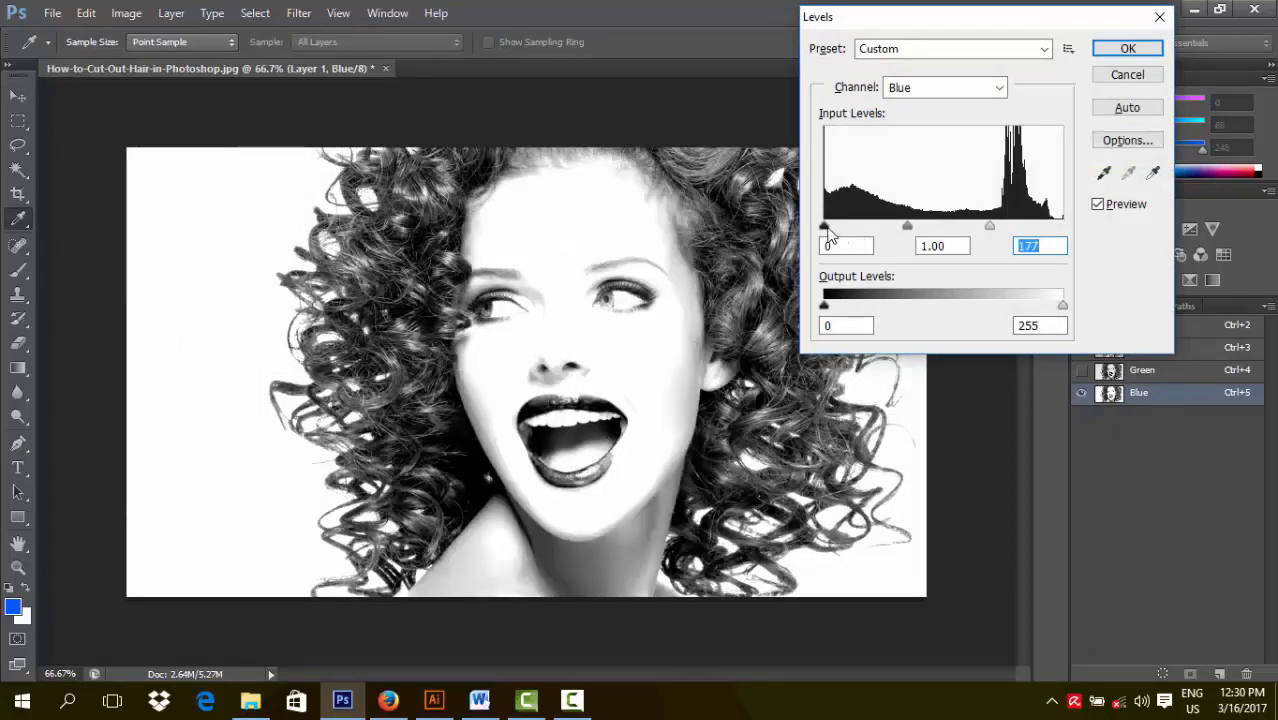
{"action": "left_click_drag", "start_coordinate": [824, 226], "coordinate": [903, 230]}
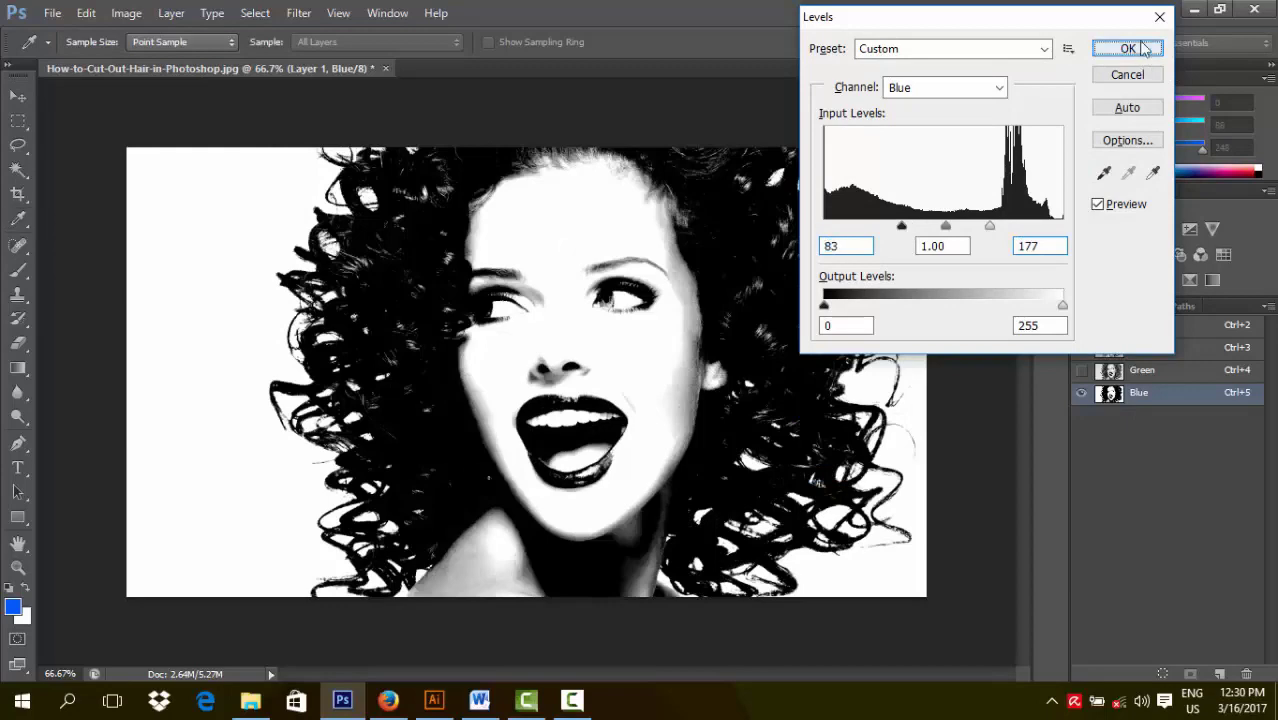
{"action": "left_click", "coordinate": [1127, 48]}
{"action": "left_click", "coordinate": [1153, 325]}
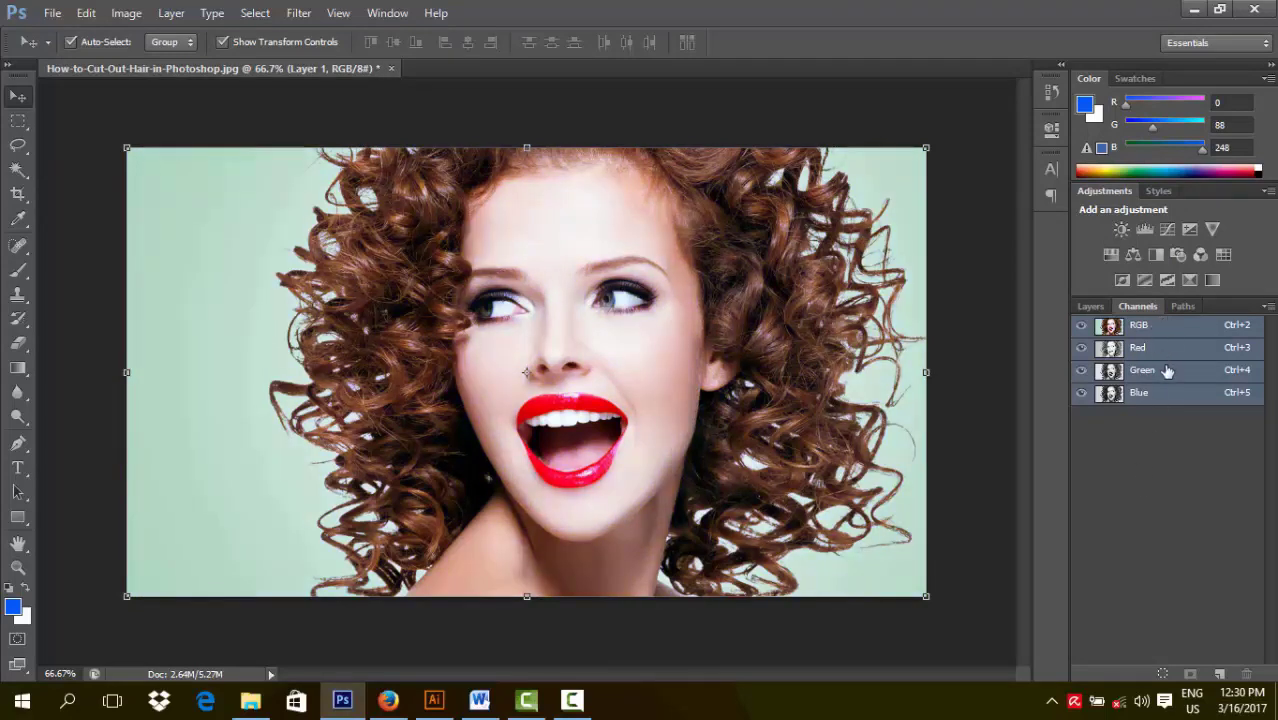
Step: Duplicate the Blue channel as "Blue copy" and make the copy the only visible channel
{"action": "left_click", "coordinate": [1165, 402]}
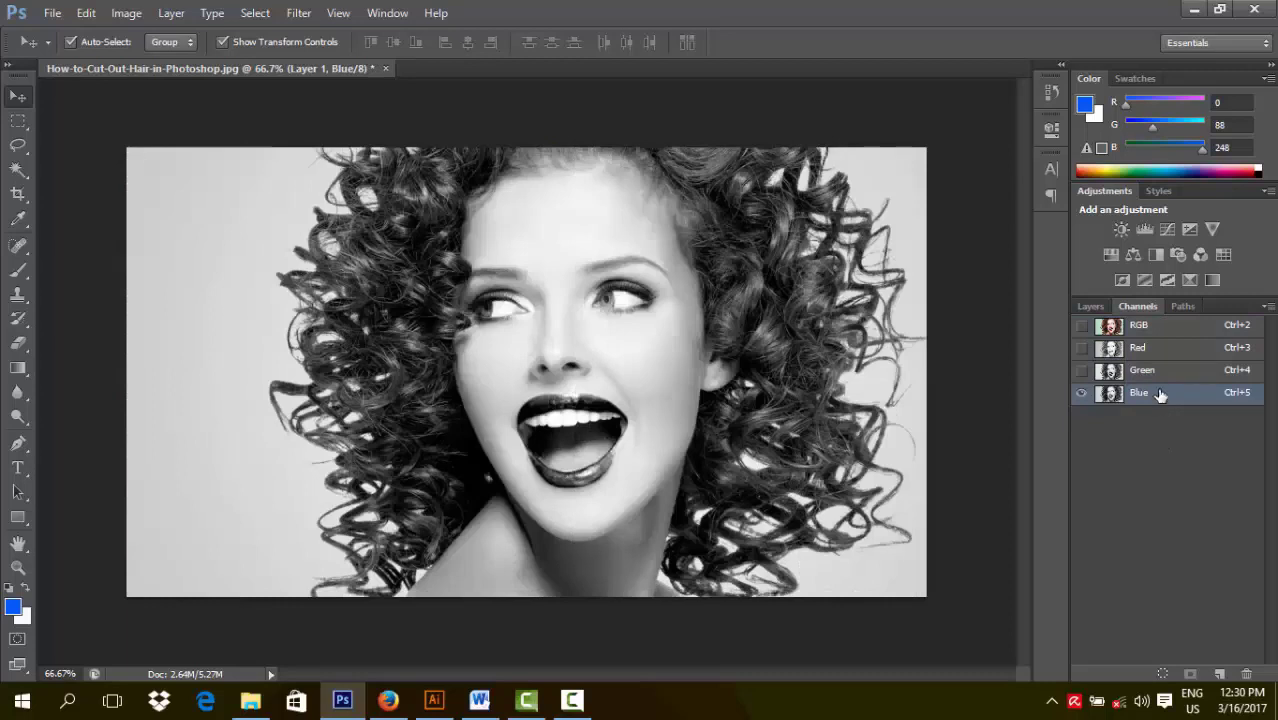
{"action": "right_click", "coordinate": [1160, 395]}
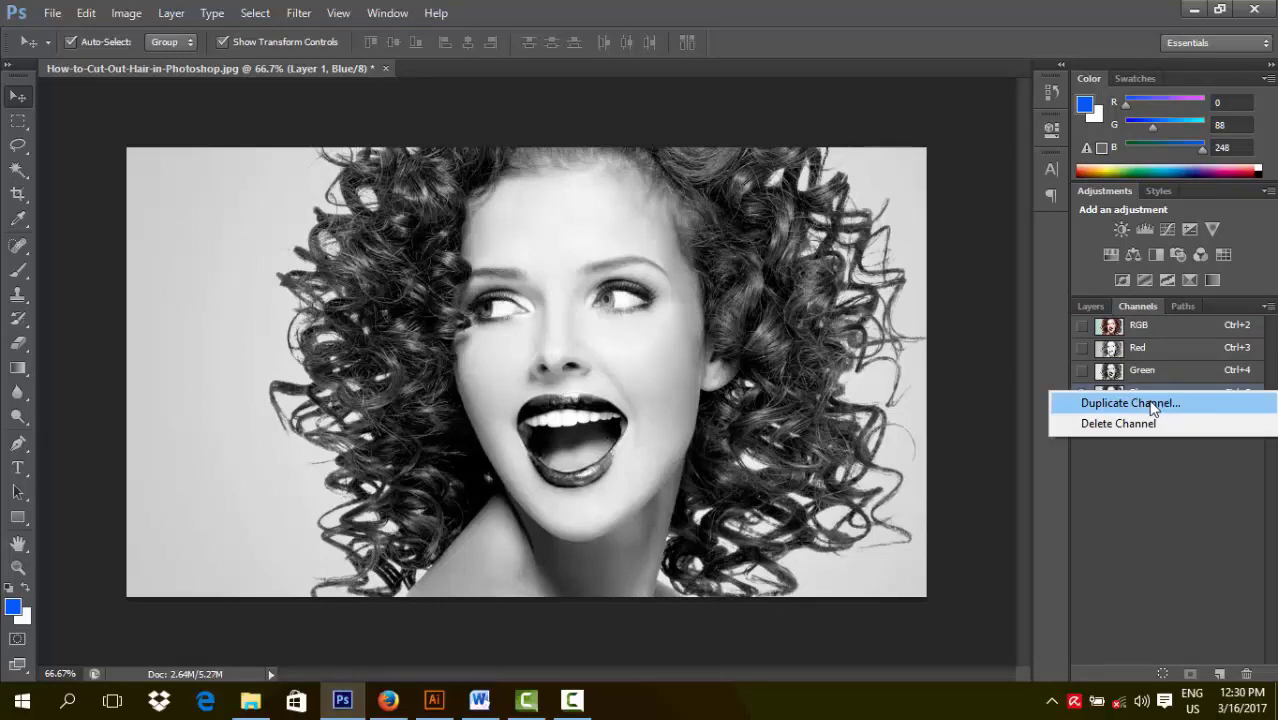
{"action": "left_click", "coordinate": [1153, 403]}
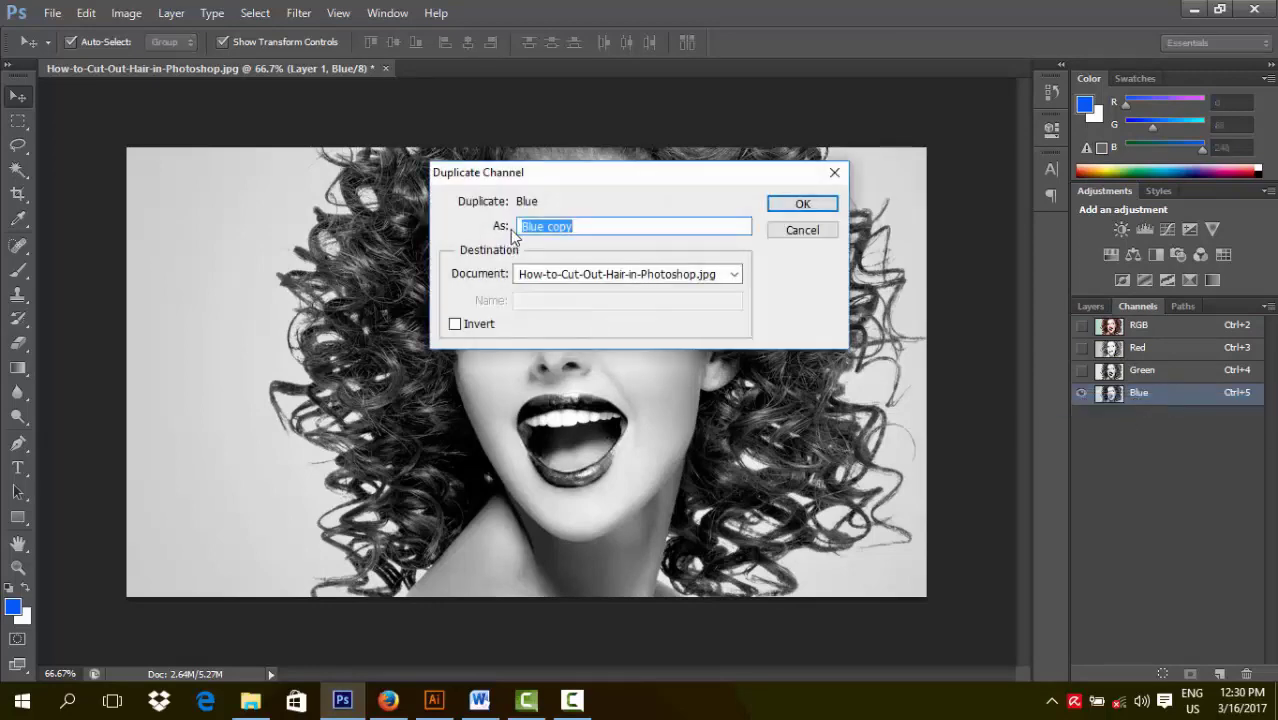
{"action": "left_click", "coordinate": [804, 204]}
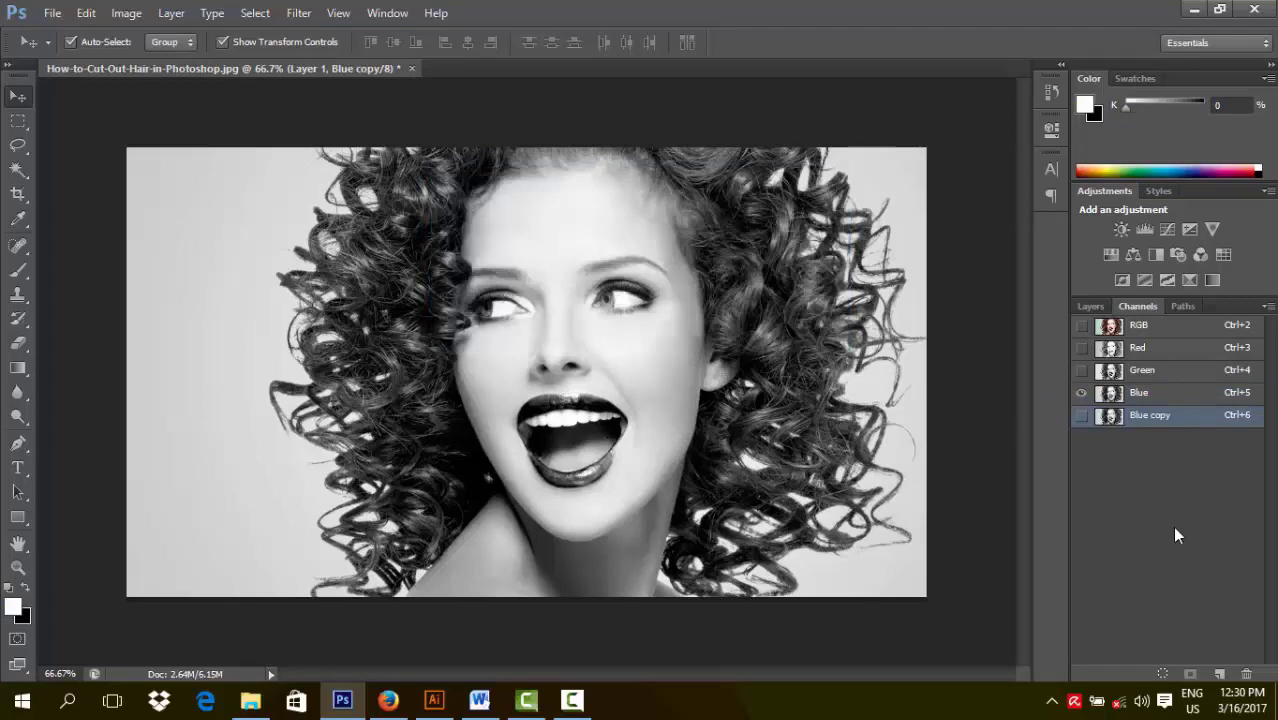
{"action": "left_click", "coordinate": [1081, 416]}
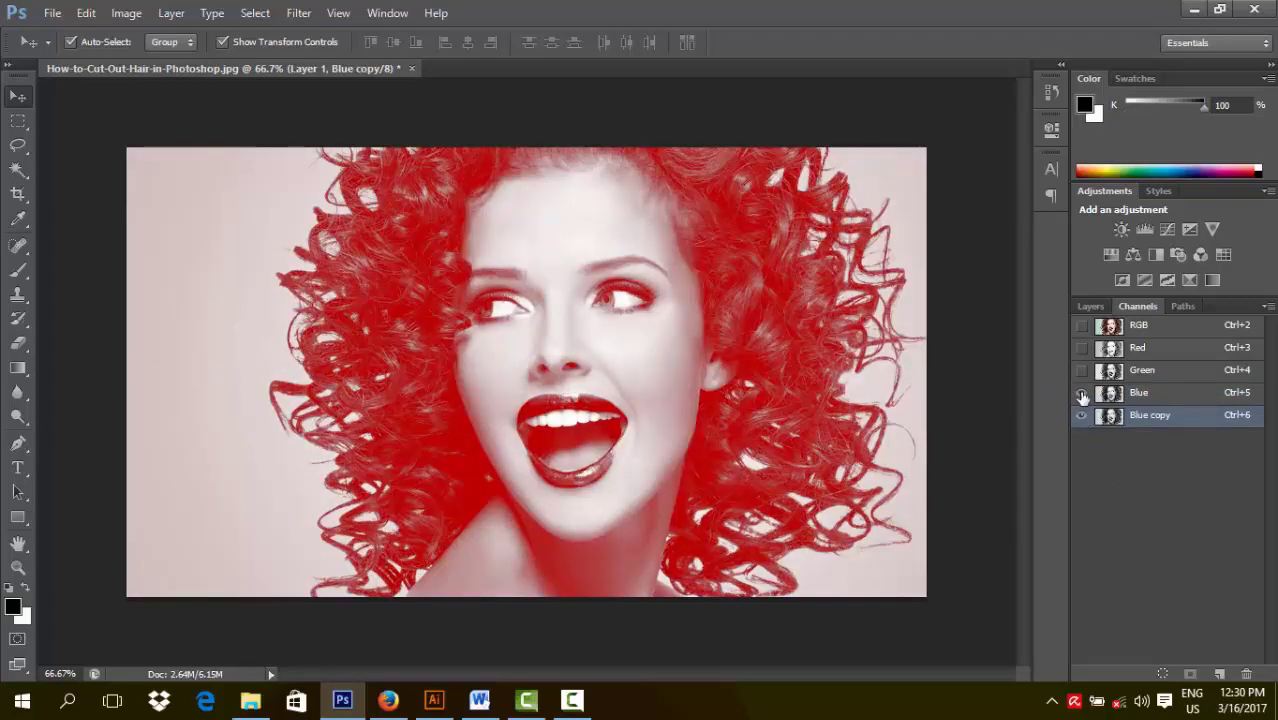
{"action": "left_click", "coordinate": [1081, 393]}
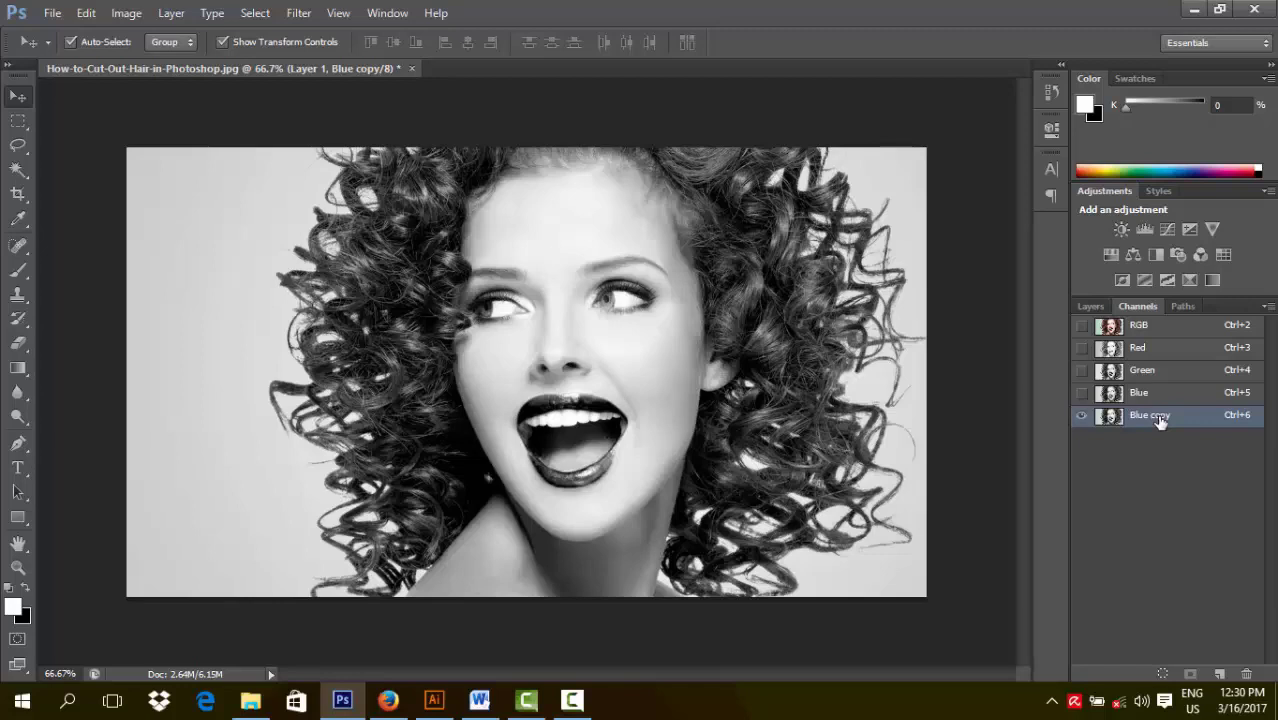
{"action": "key", "text": "ctrl+l"}
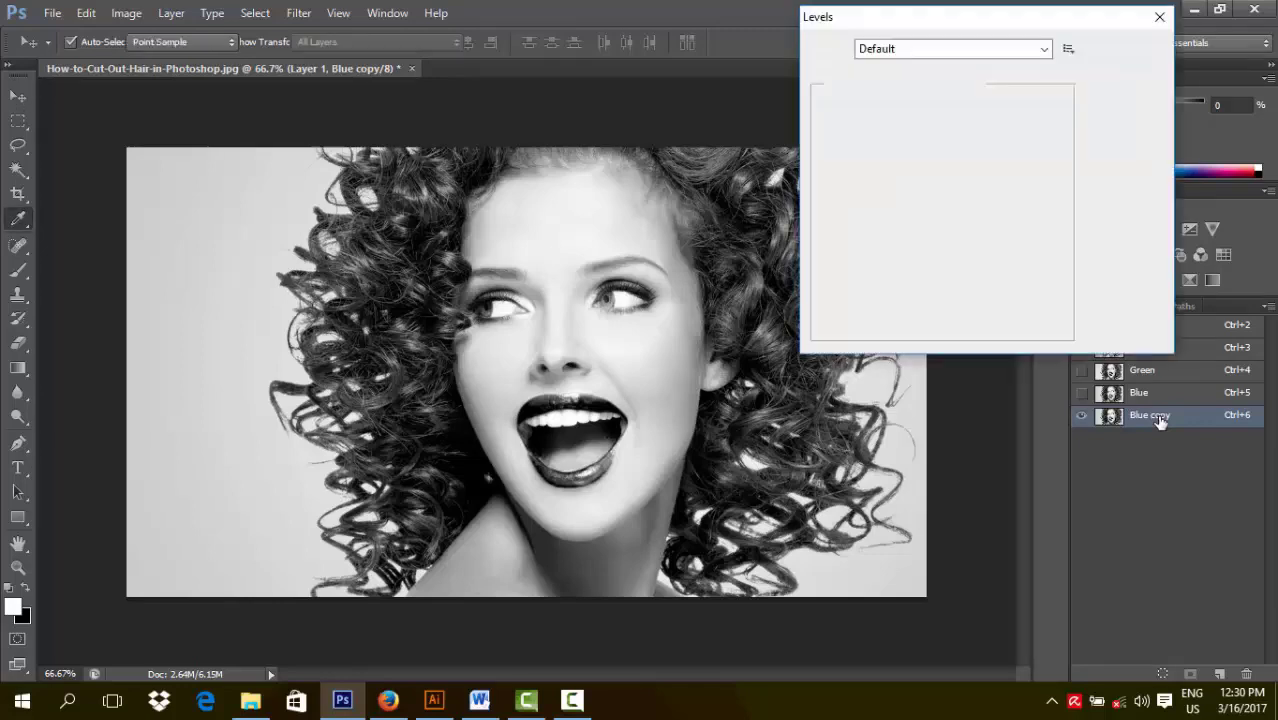
{"action": "left_click", "coordinate": [572, 705]}
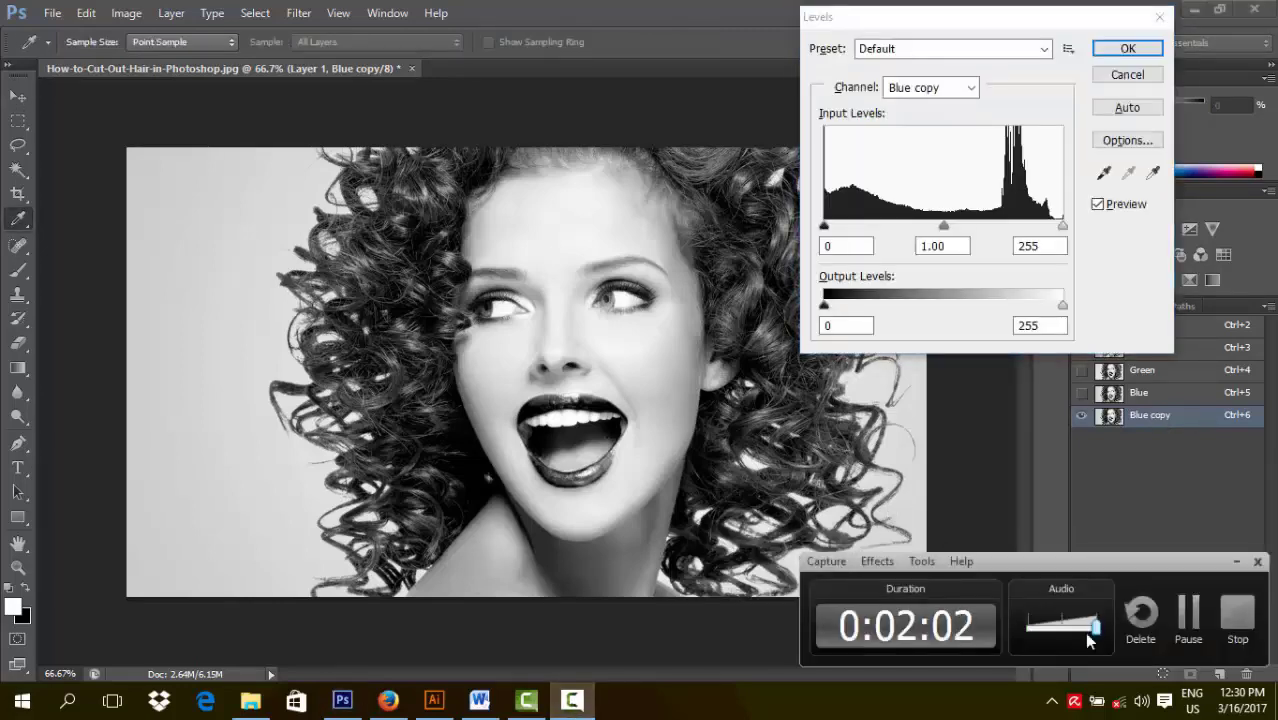
{"action": "left_click", "coordinate": [1187, 612]}
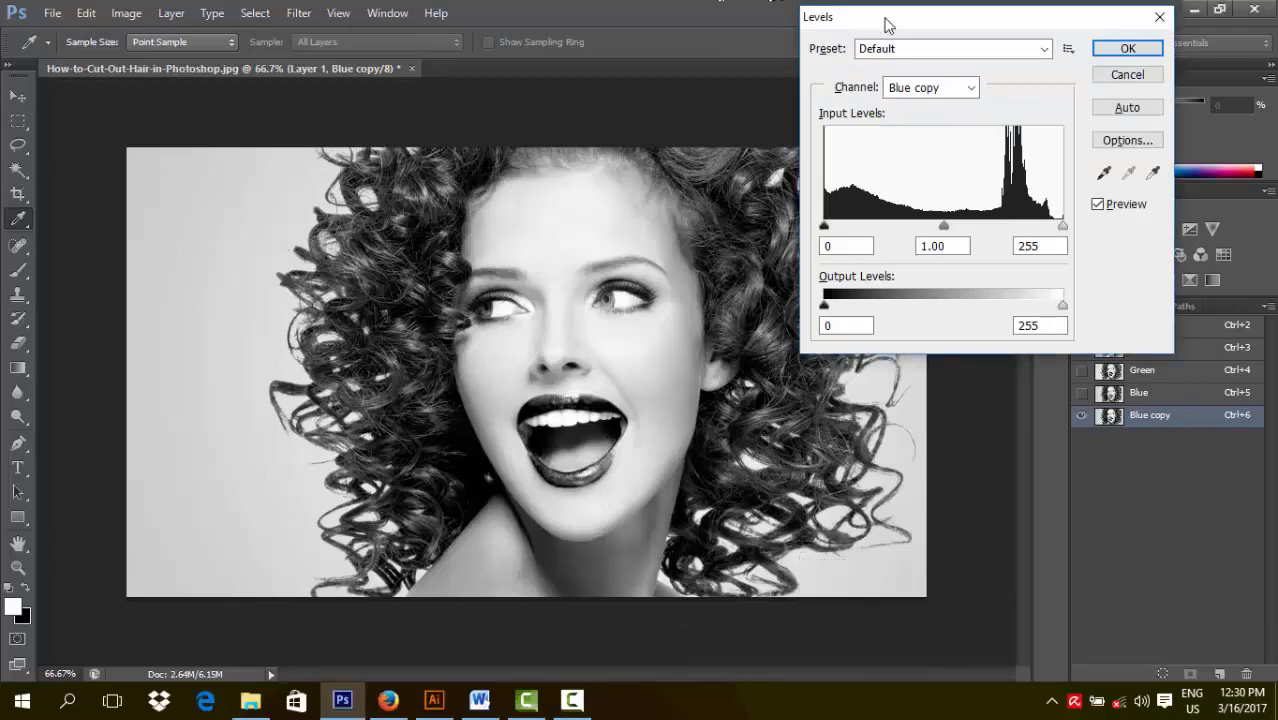
{"action": "left_click_drag", "start_coordinate": [886, 19], "coordinate": [672, 155]}
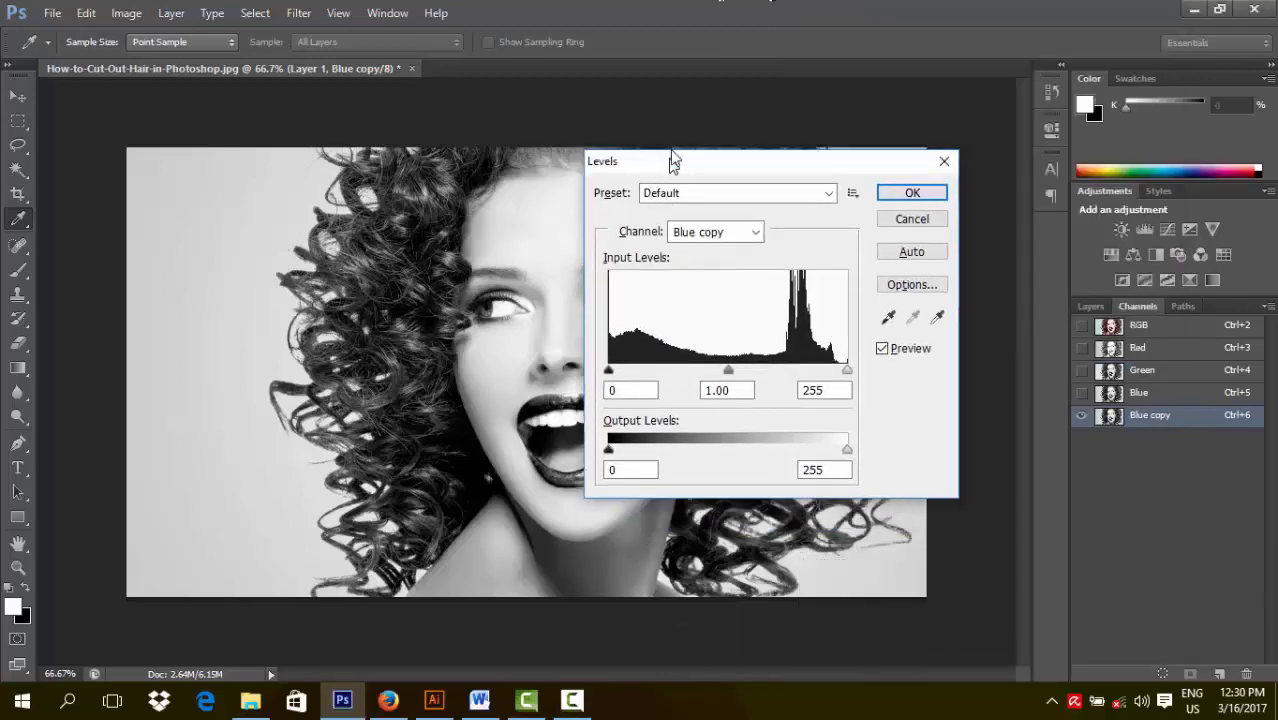
{"action": "left_click", "coordinate": [913, 210]}
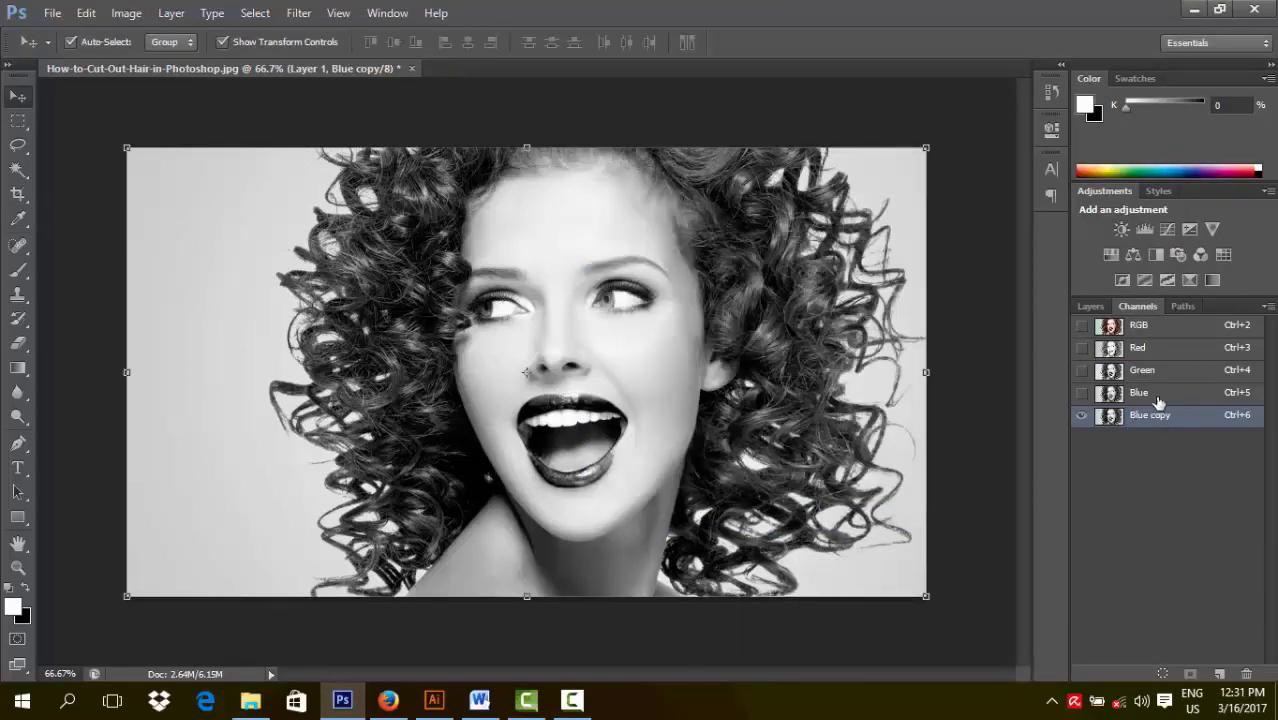
{"action": "key", "text": "x"}
{"action": "left_click", "coordinate": [1082, 394]}
{"action": "left_click", "coordinate": [1082, 394]}
{"action": "key", "text": "x"}
{"action": "left_click", "coordinate": [126, 13]}
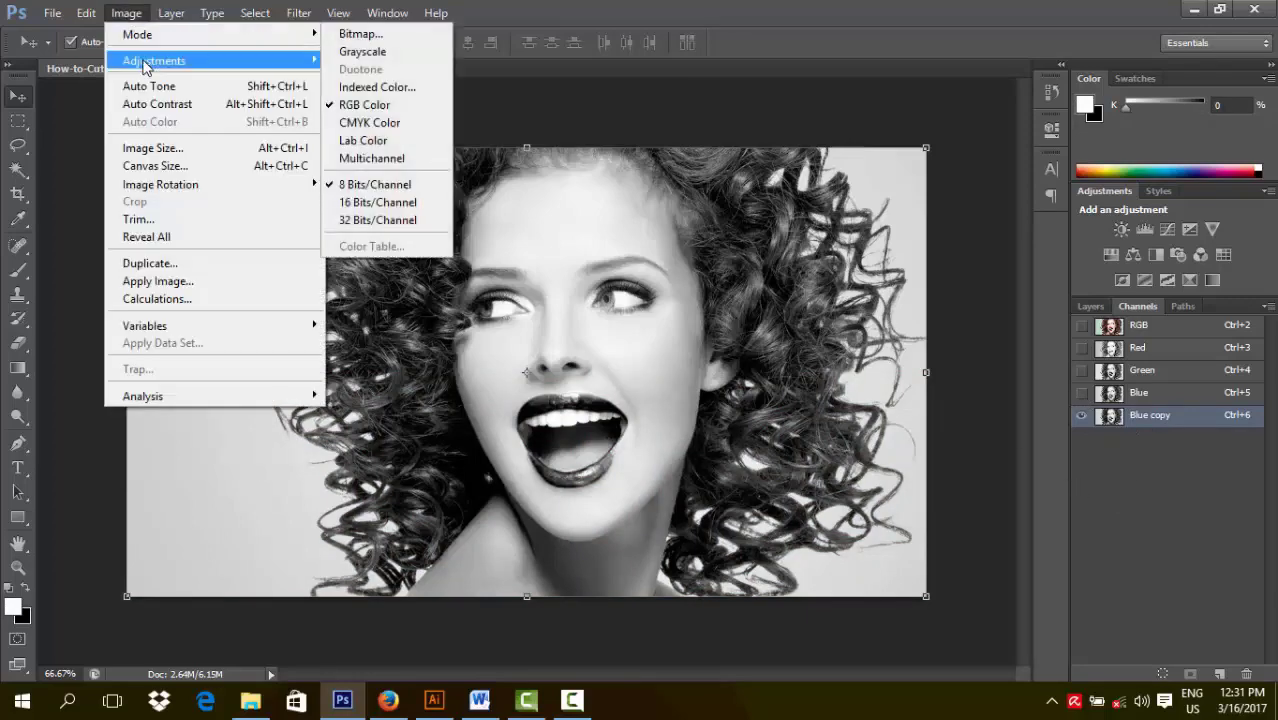
{"action": "mouse_move", "coordinate": [150, 61]}
{"action": "left_click", "coordinate": [902, 5]}
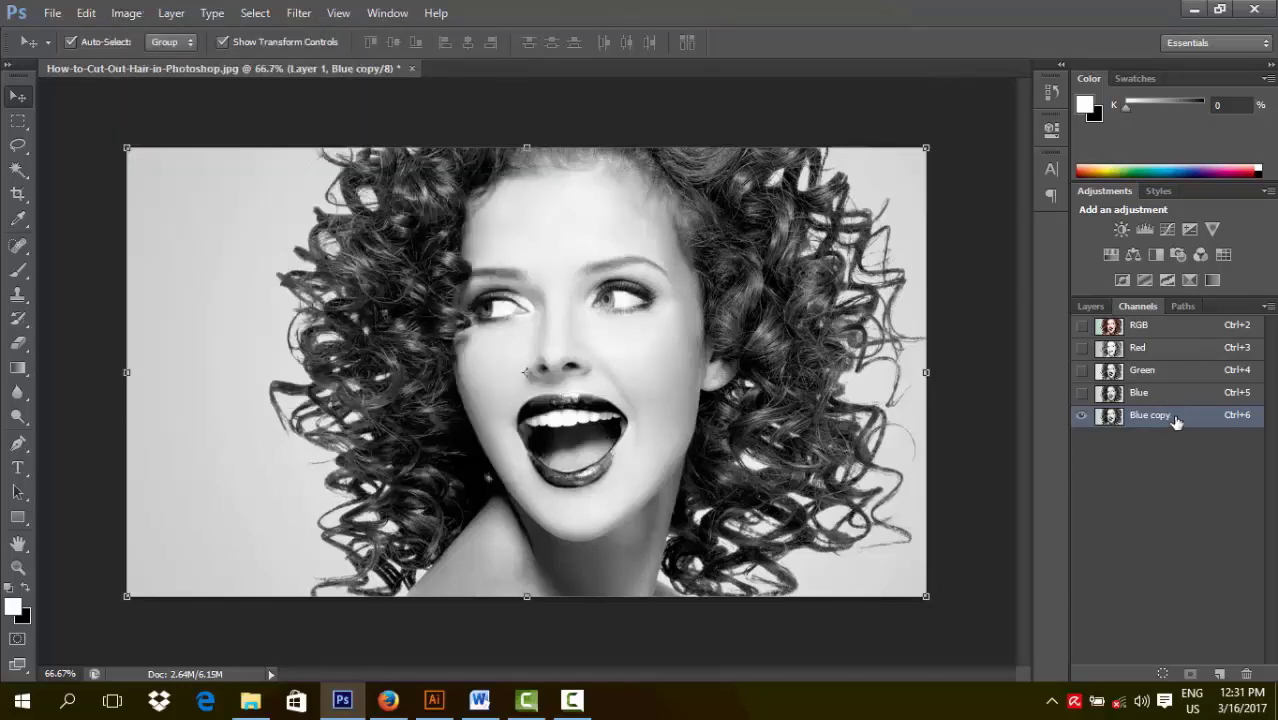
Step: Apply Levels to the Blue copy channel with input black 191 and input white 202, and switch to the Move tool
{"action": "key", "text": "ctrl+l"}
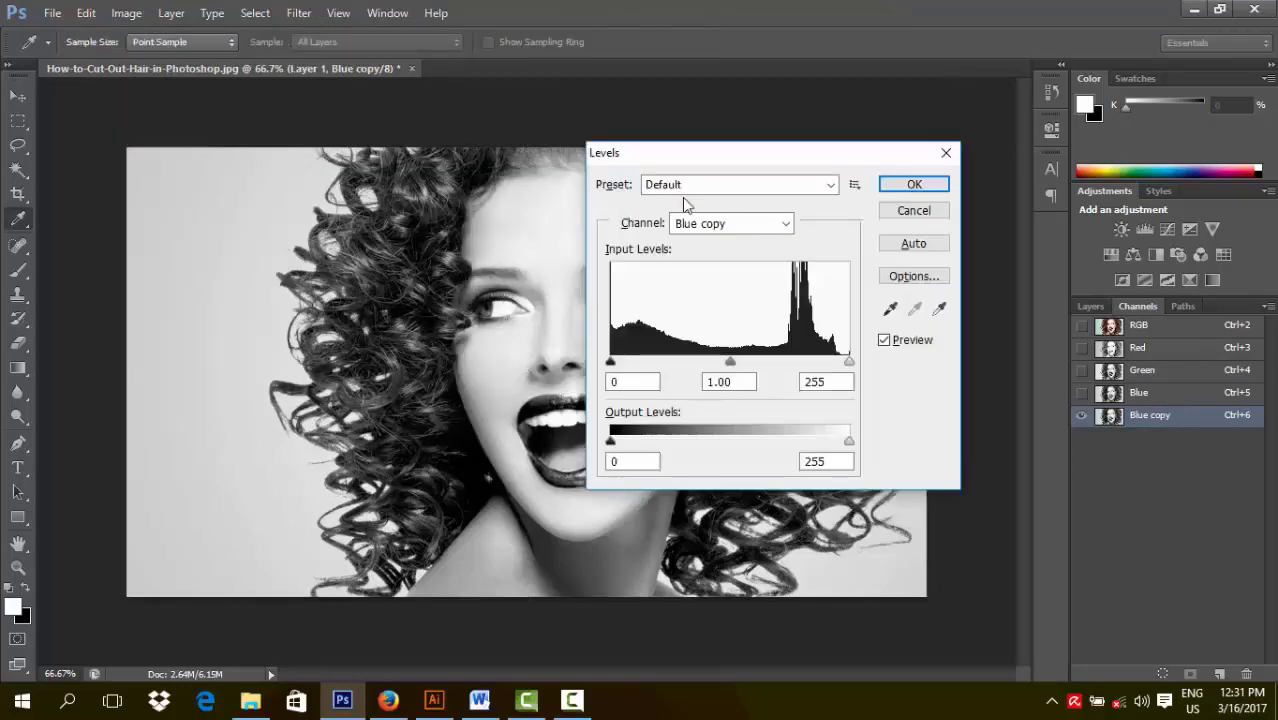
{"action": "left_click_drag", "start_coordinate": [676, 160], "coordinate": [1045, 40]}
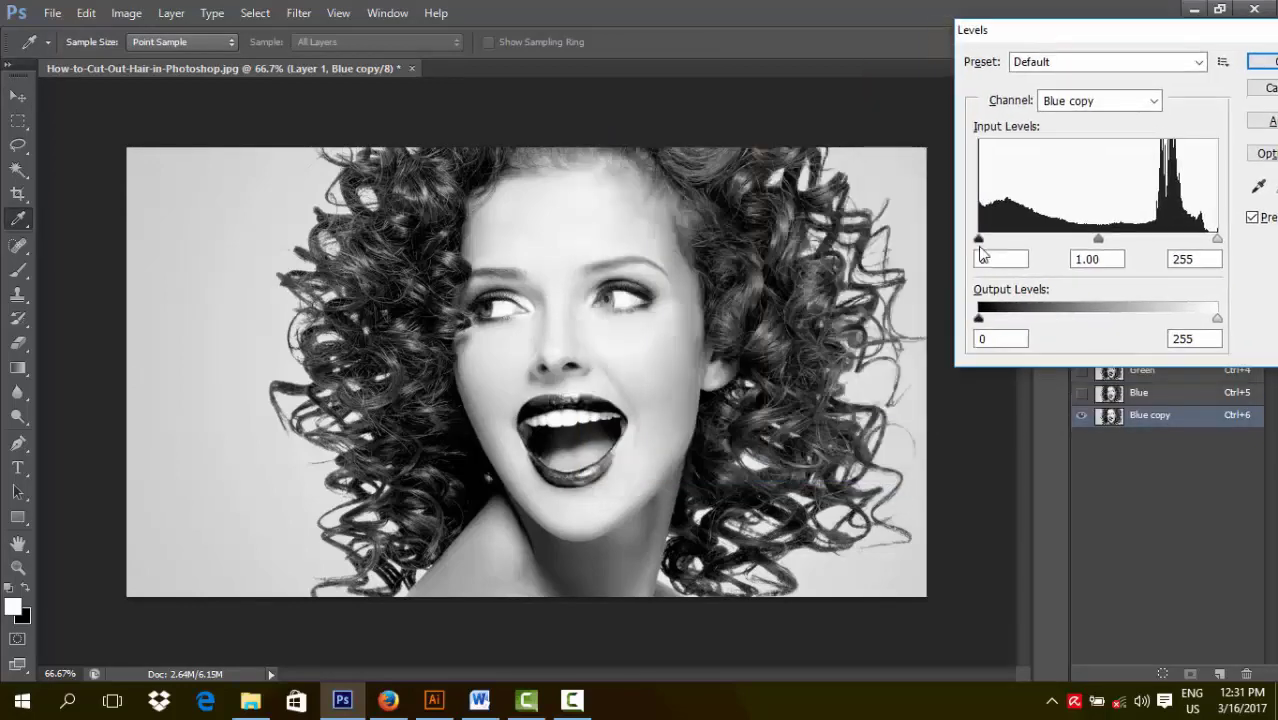
{"action": "left_click_drag", "start_coordinate": [979, 242], "coordinate": [1171, 245]}
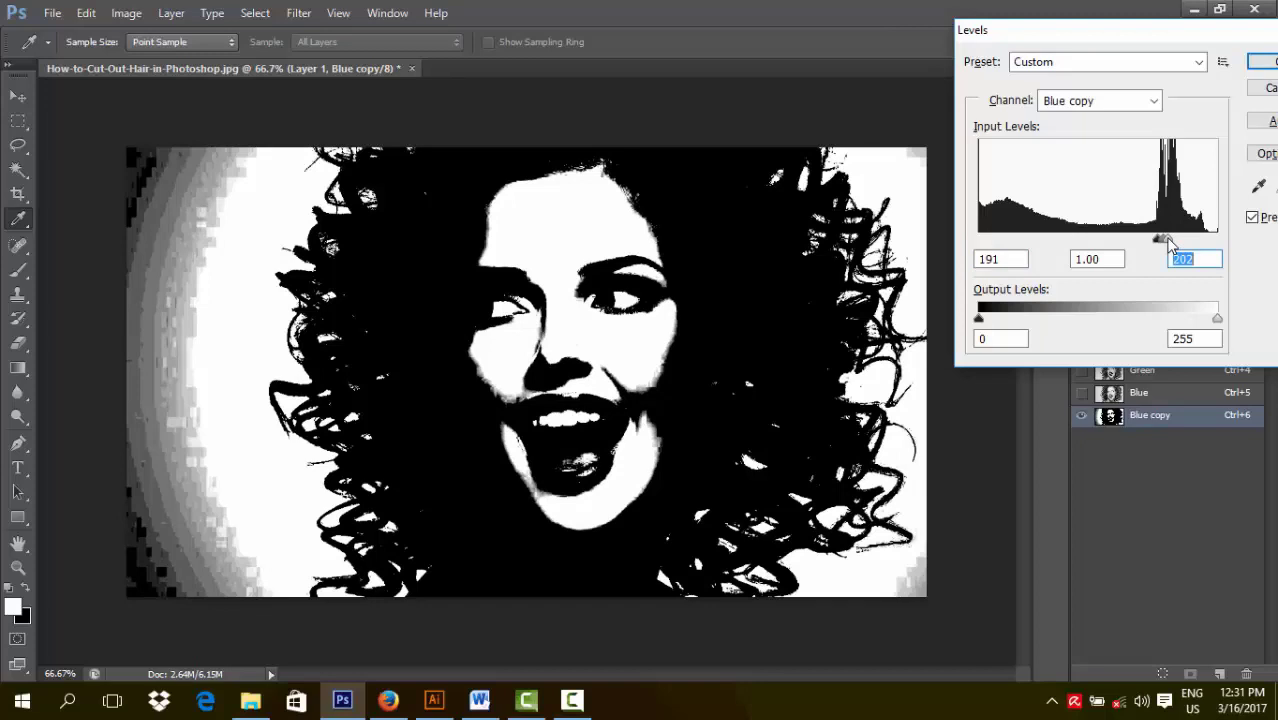
{"action": "left_click_drag", "start_coordinate": [1060, 26], "coordinate": [886, 46]}
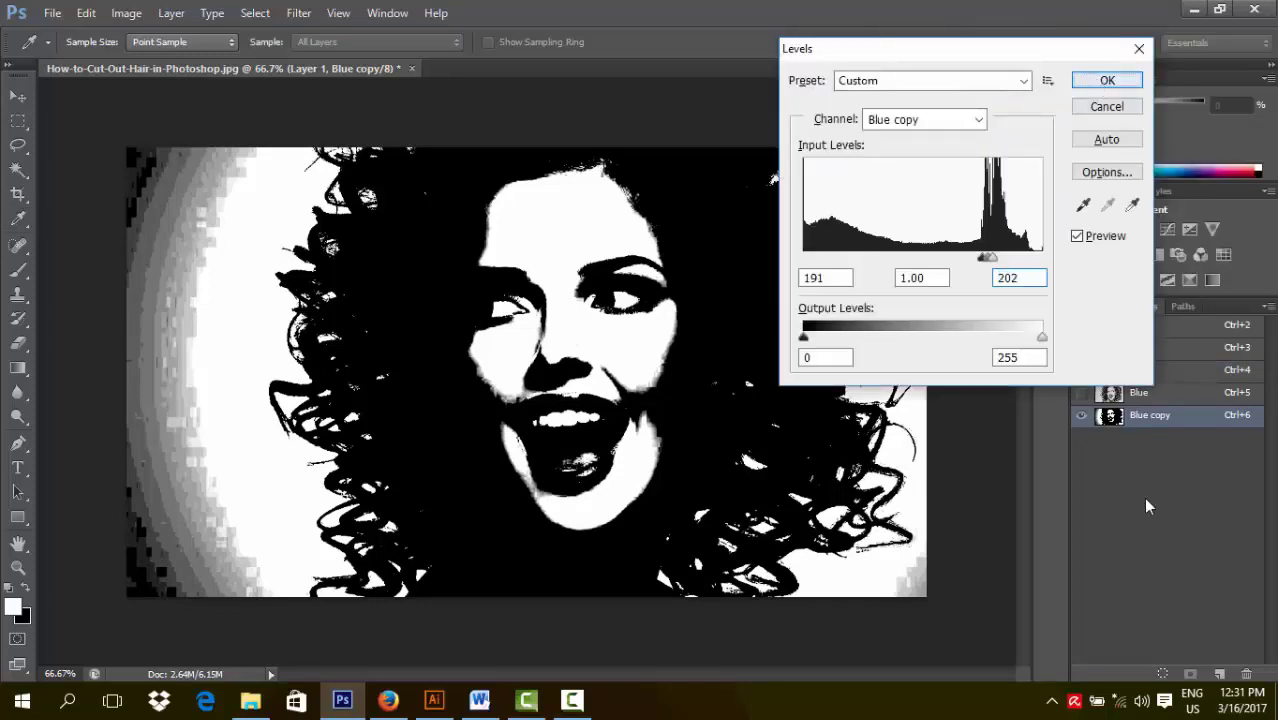
{"action": "key", "text": "Return"}
{"action": "key", "text": "v"}
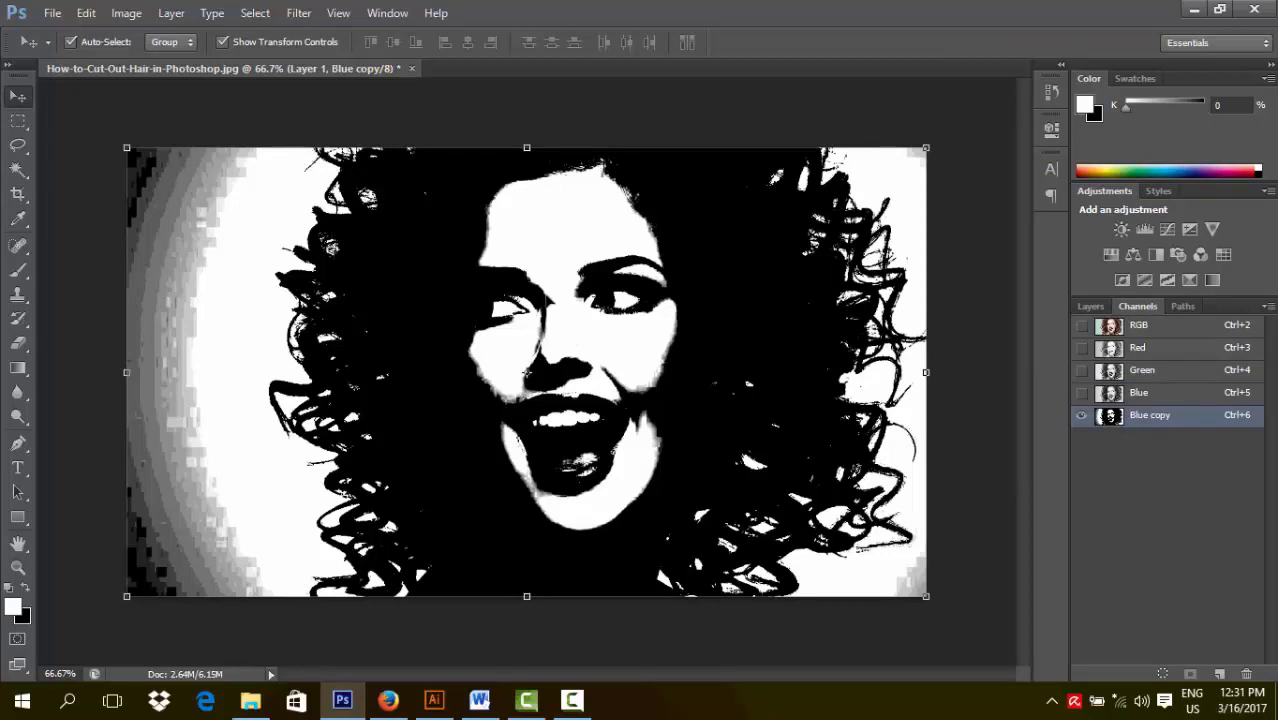
Step: Load the Blue copy channel as a selection, show the RGB channels and hide Blue copy
{"action": "left_click", "coordinate": [1108, 418], "text": "ctrl"}
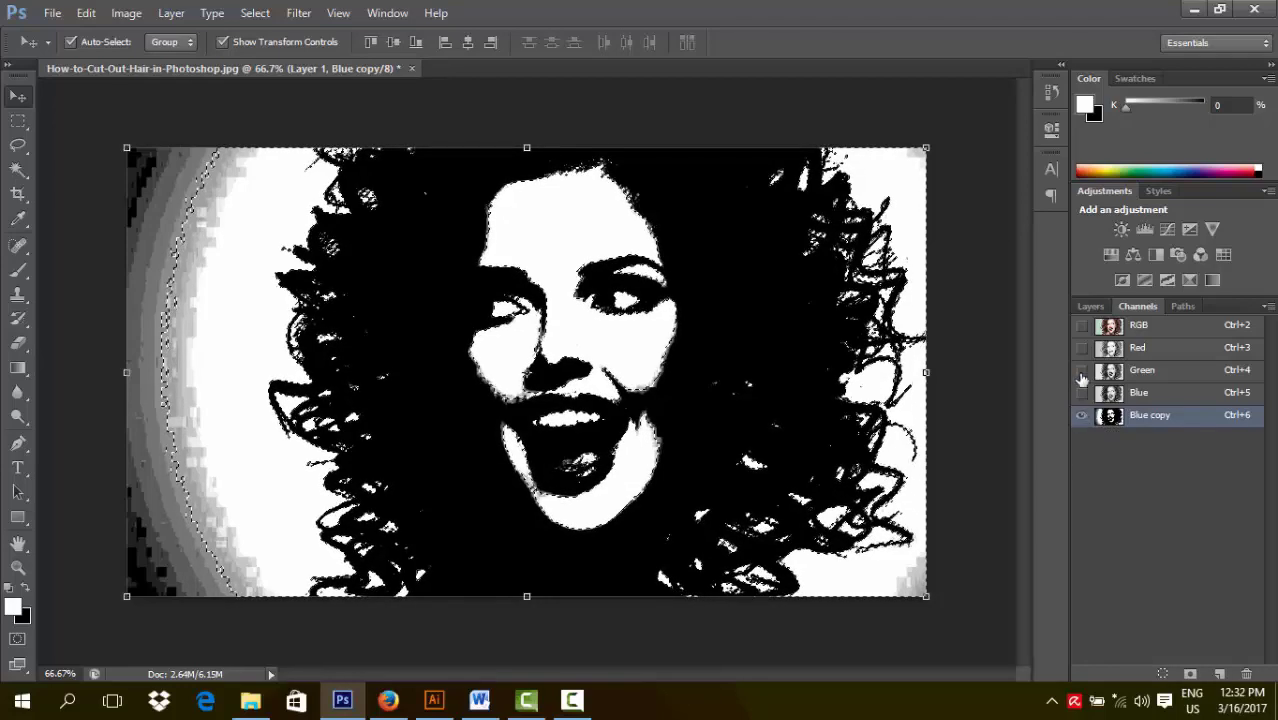
{"action": "left_click", "coordinate": [1082, 327]}
{"action": "key", "text": "x"}
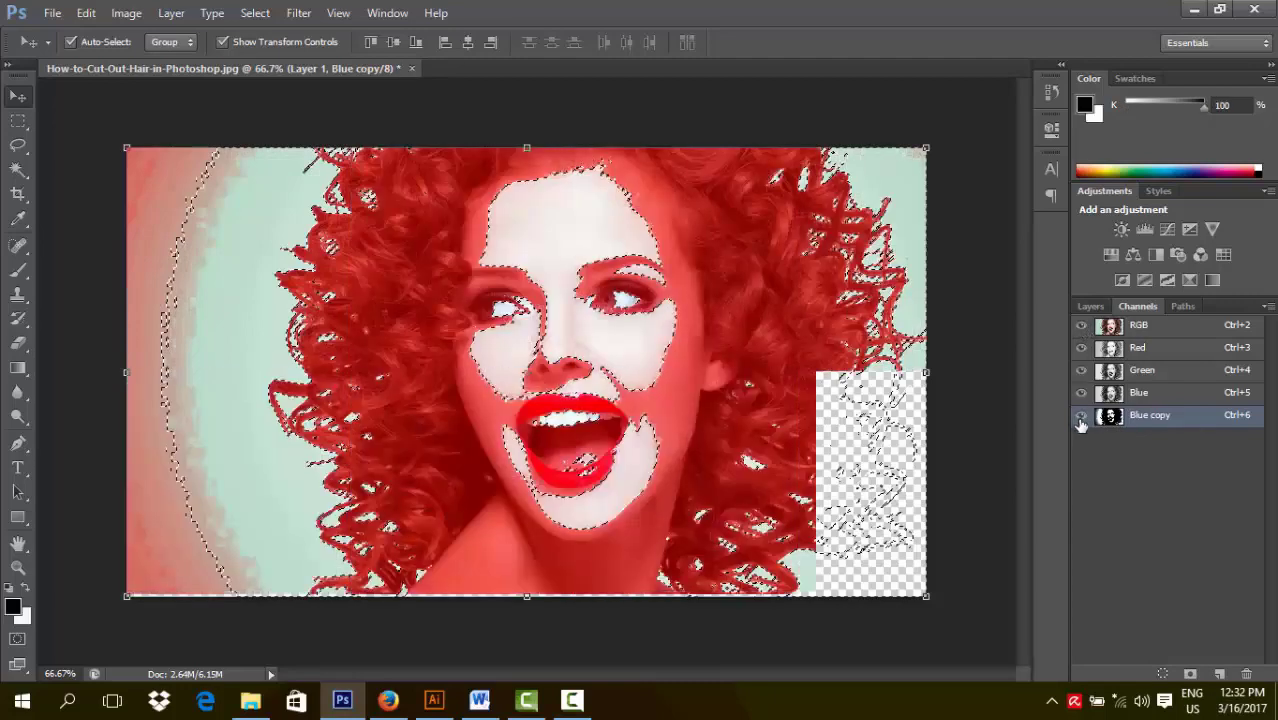
{"action": "left_click", "coordinate": [1081, 416]}
{"action": "key", "text": "x"}
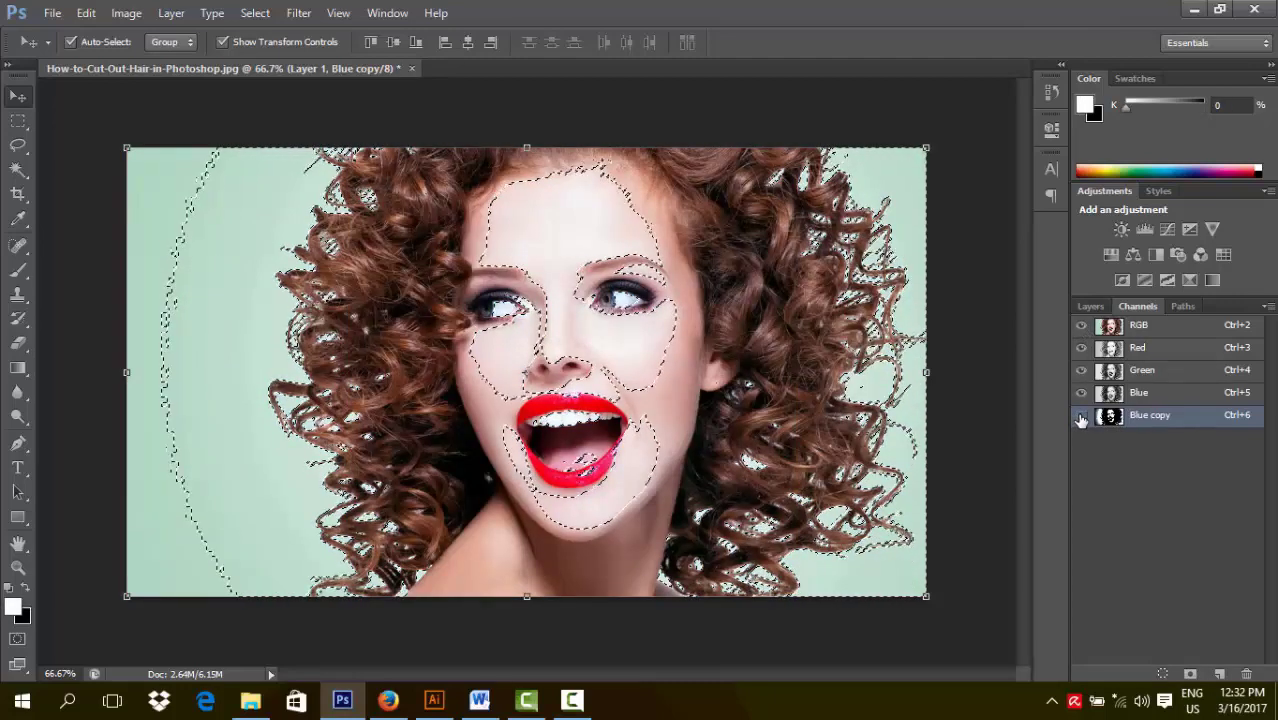
Step: Add a layer mask to Layer 1 from the selection and invert the mask
{"action": "left_click", "coordinate": [1091, 306]}
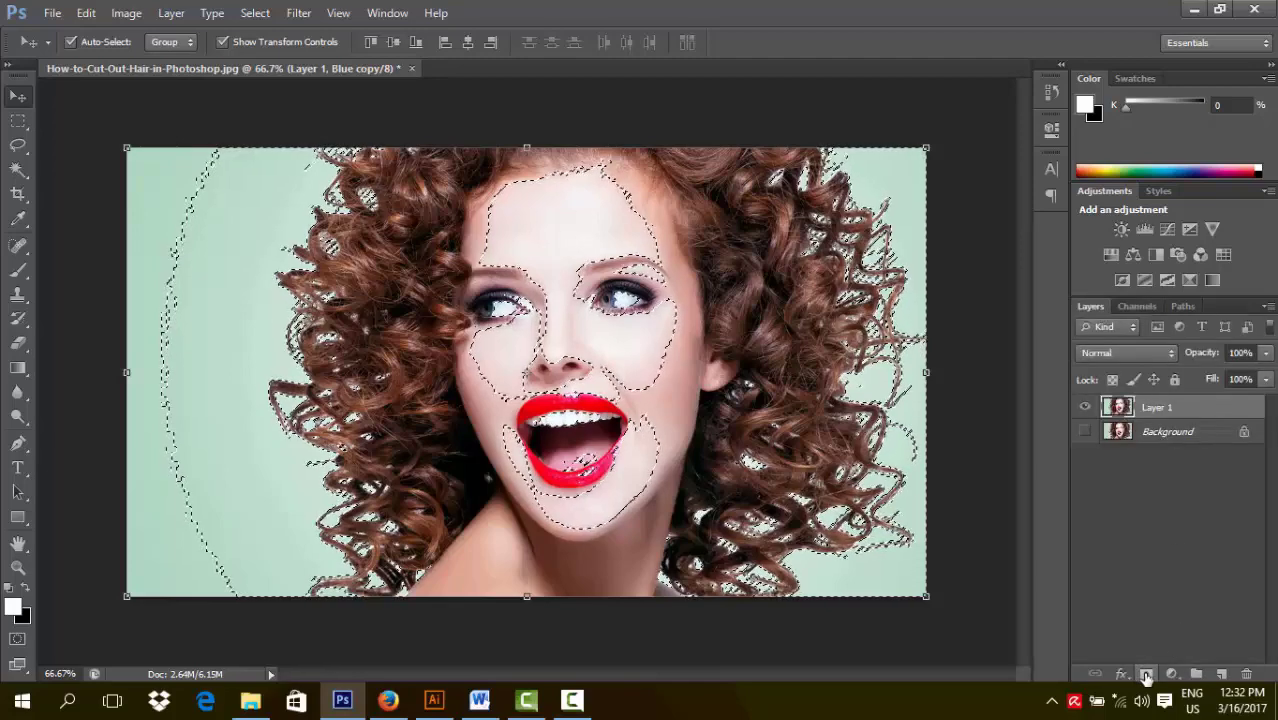
{"action": "left_click", "coordinate": [1147, 675]}
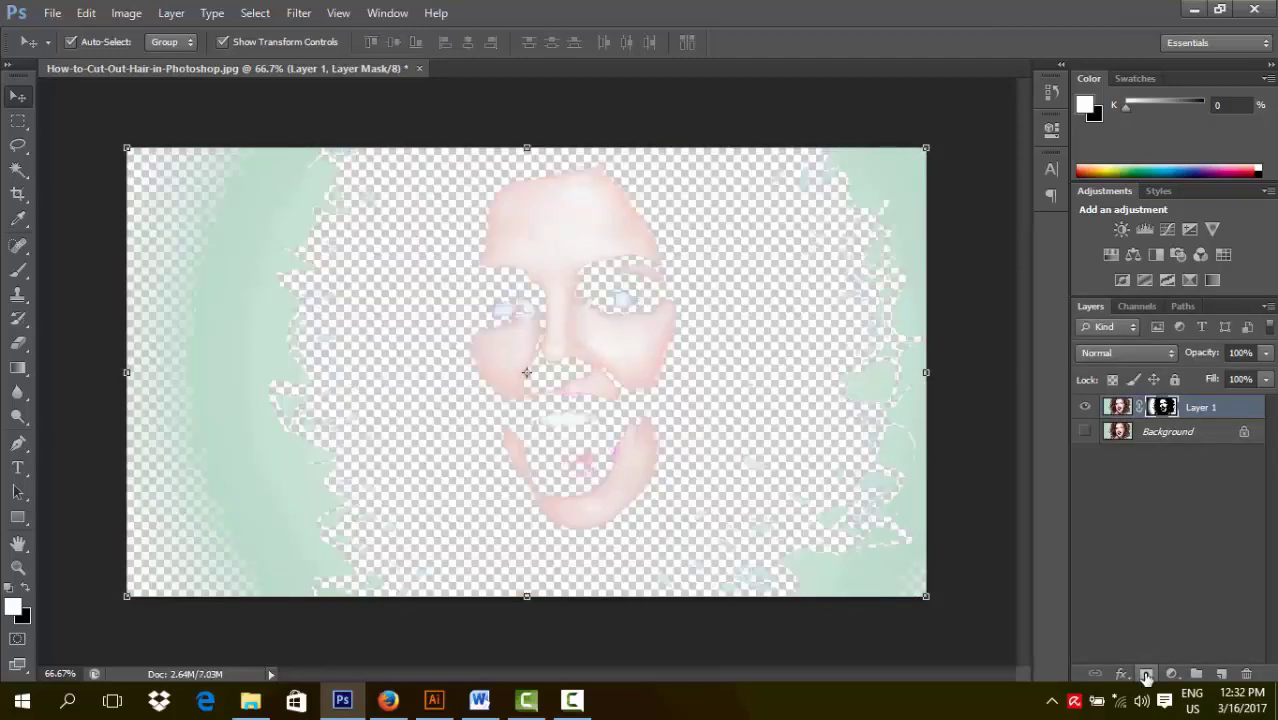
{"action": "key", "text": "ctrl+i"}
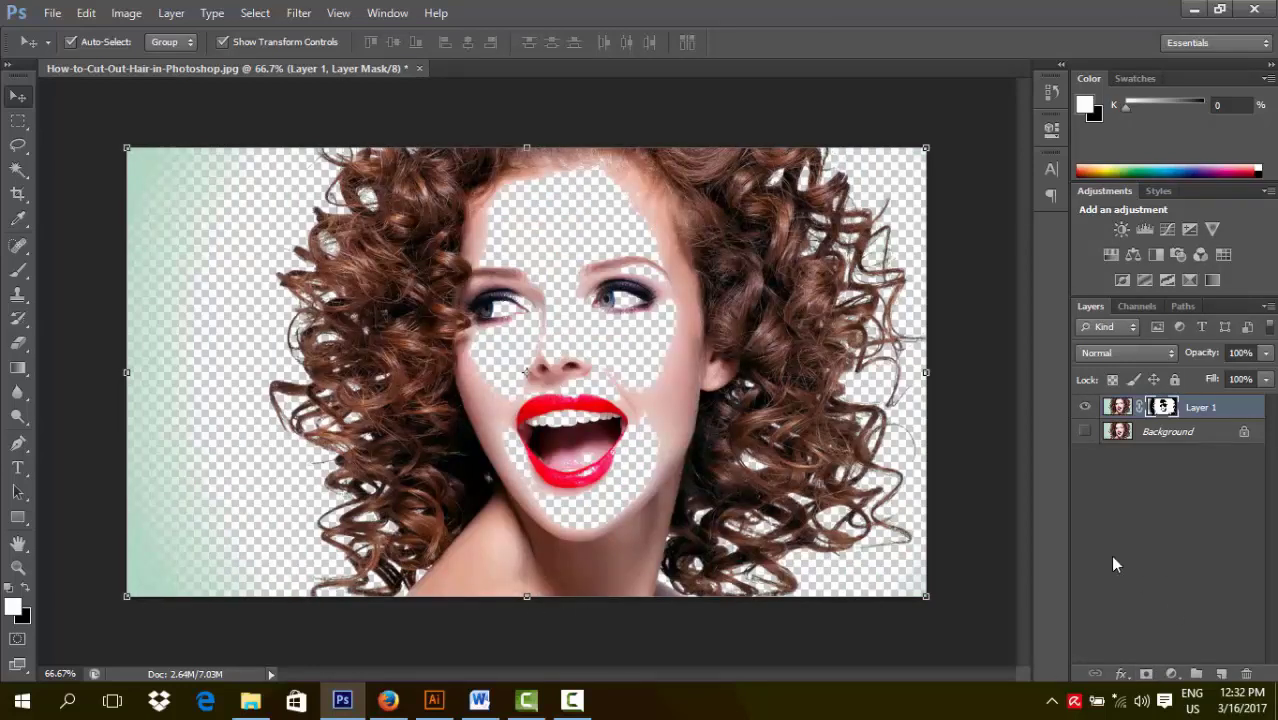
Step: Display Layer 1's mask on its own and paint white over part of the black face area with the 70 px Brush
{"action": "left_click", "coordinate": [1165, 408], "text": "alt"}
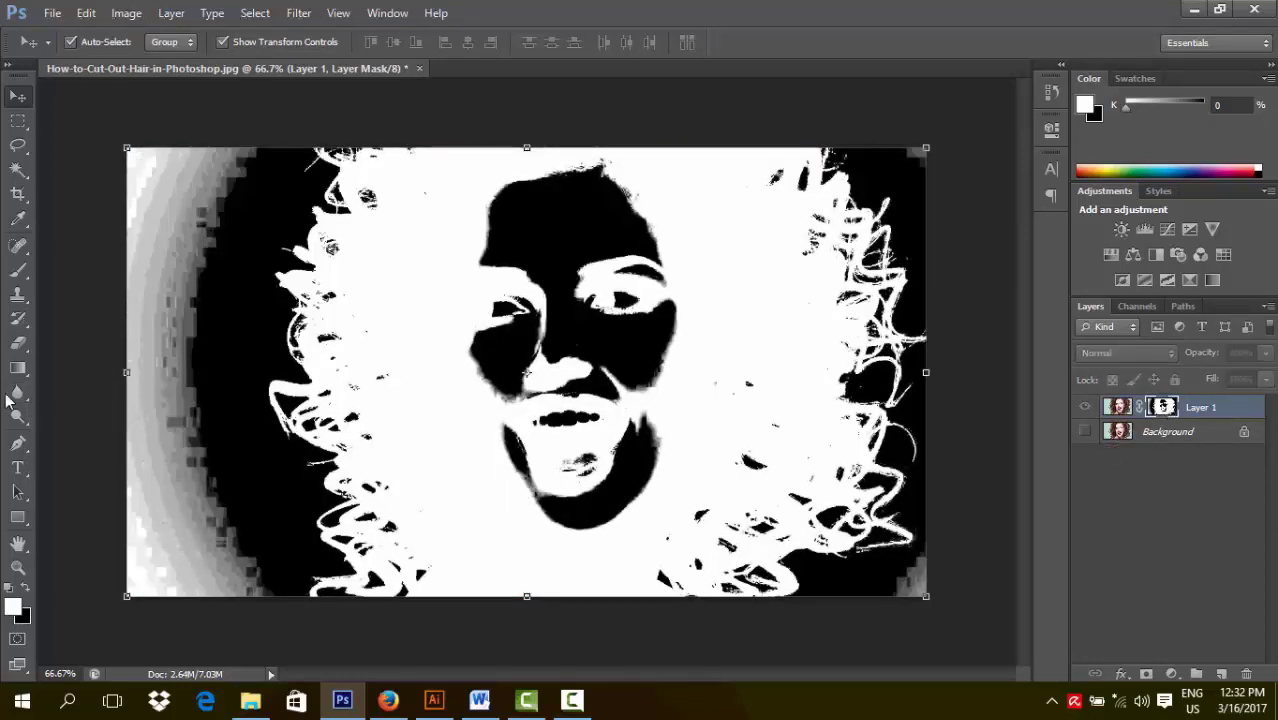
{"action": "left_click", "coordinate": [18, 270]}
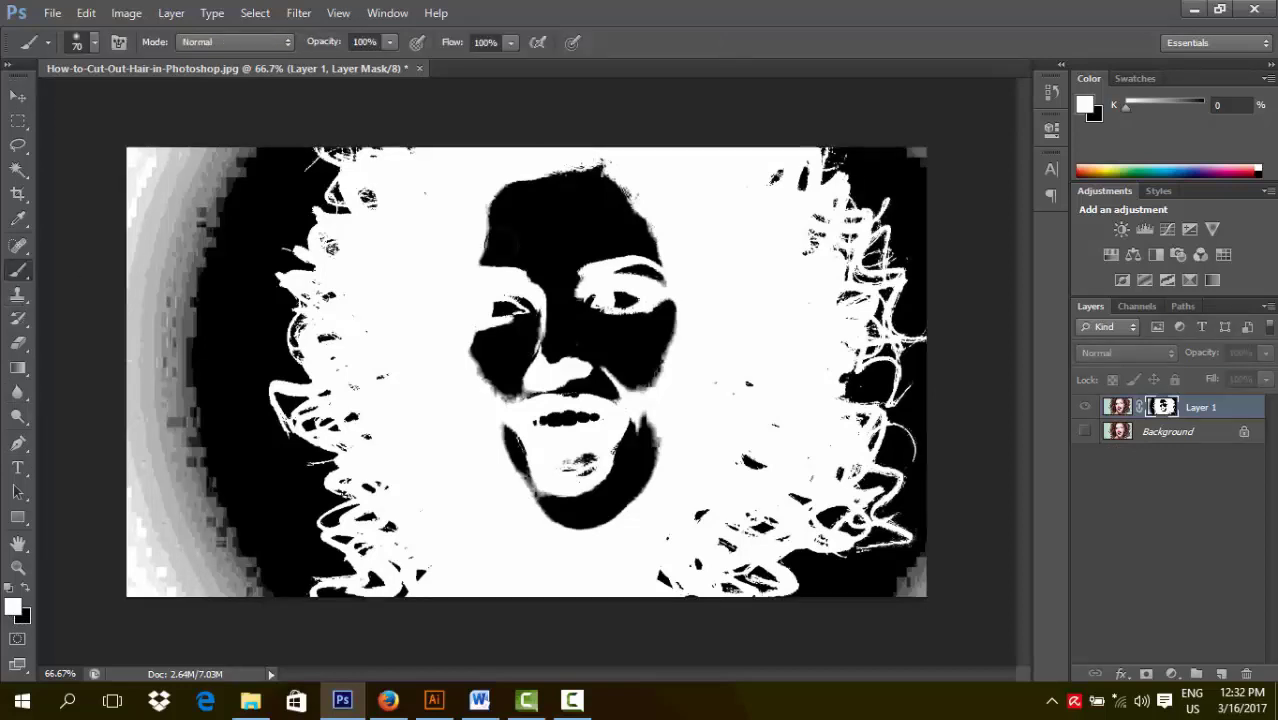
{"action": "mouse_move", "coordinate": [531, 181]}
{"action": "left_mouse_down"}
{"action": "mouse_move", "coordinate": [532, 290]}
{"action": "mouse_move", "coordinate": [492, 257]}
{"action": "mouse_move", "coordinate": [502, 186]}
{"action": "mouse_move", "coordinate": [482, 411]}
{"action": "mouse_move", "coordinate": [480, 245]}
{"action": "mouse_move", "coordinate": [479, 337]}
{"action": "mouse_move", "coordinate": [526, 208]}
{"action": "mouse_move", "coordinate": [502, 368]}
{"action": "left_mouse_up"}
{"action": "left_click", "coordinate": [1117, 407]}
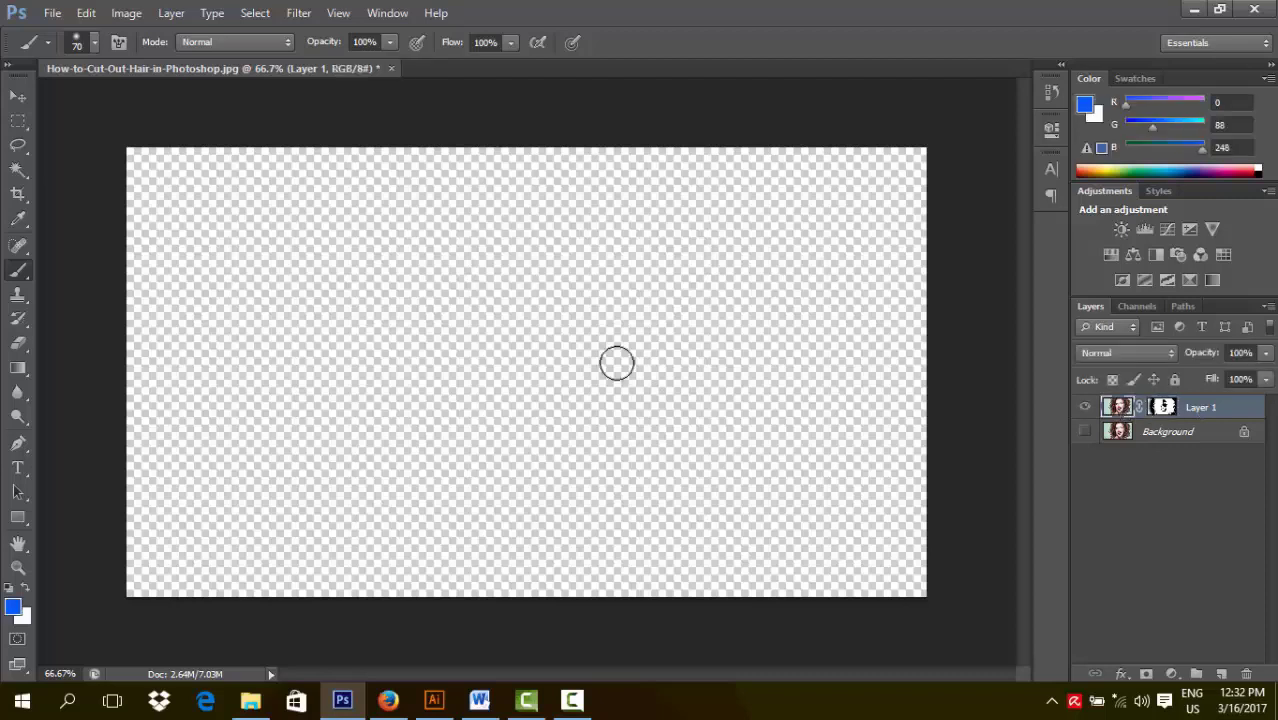
{"action": "mouse_move", "coordinate": [566, 220]}
{"action": "left_mouse_down"}
{"action": "mouse_move", "coordinate": [532, 230]}
{"action": "mouse_move", "coordinate": [530, 200]}
{"action": "left_mouse_up"}
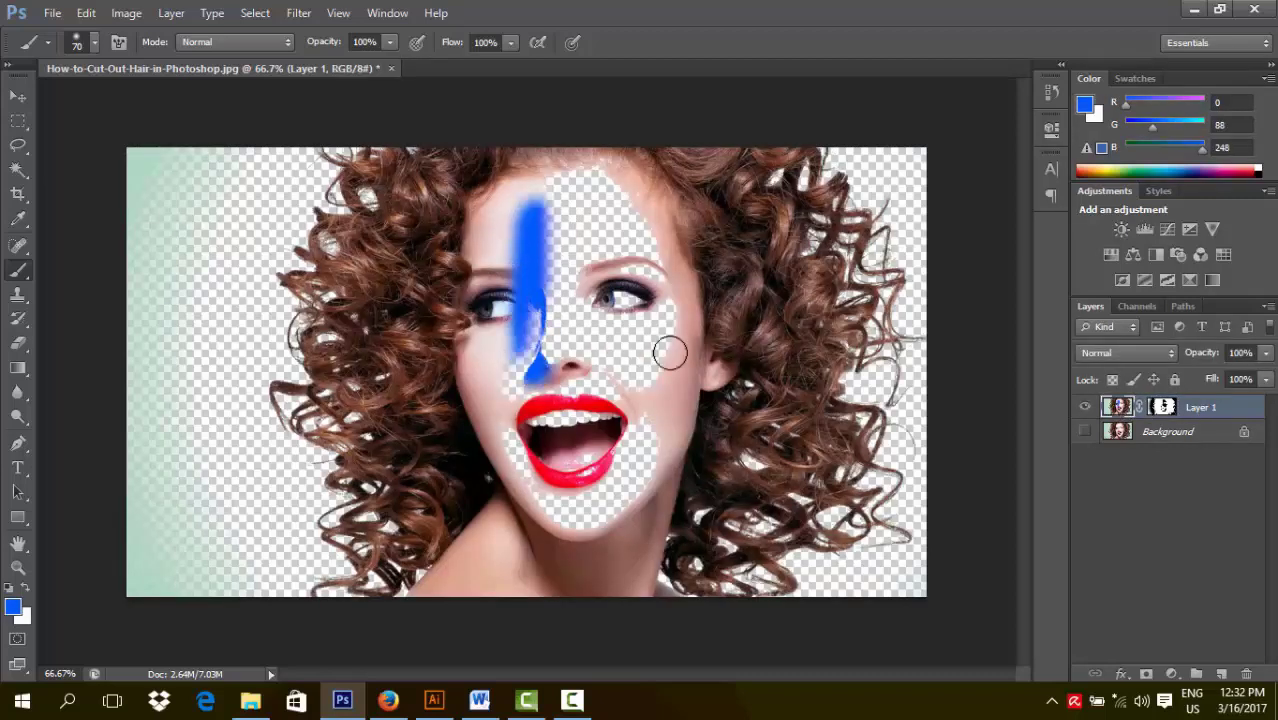
{"action": "key", "text": "ctrl+z"}
Step: Select Layer 1's mask and paint white with the 70 px Brush over the missing forehead, nose, cheek and chin areas
{"action": "left_click", "coordinate": [1162, 407]}
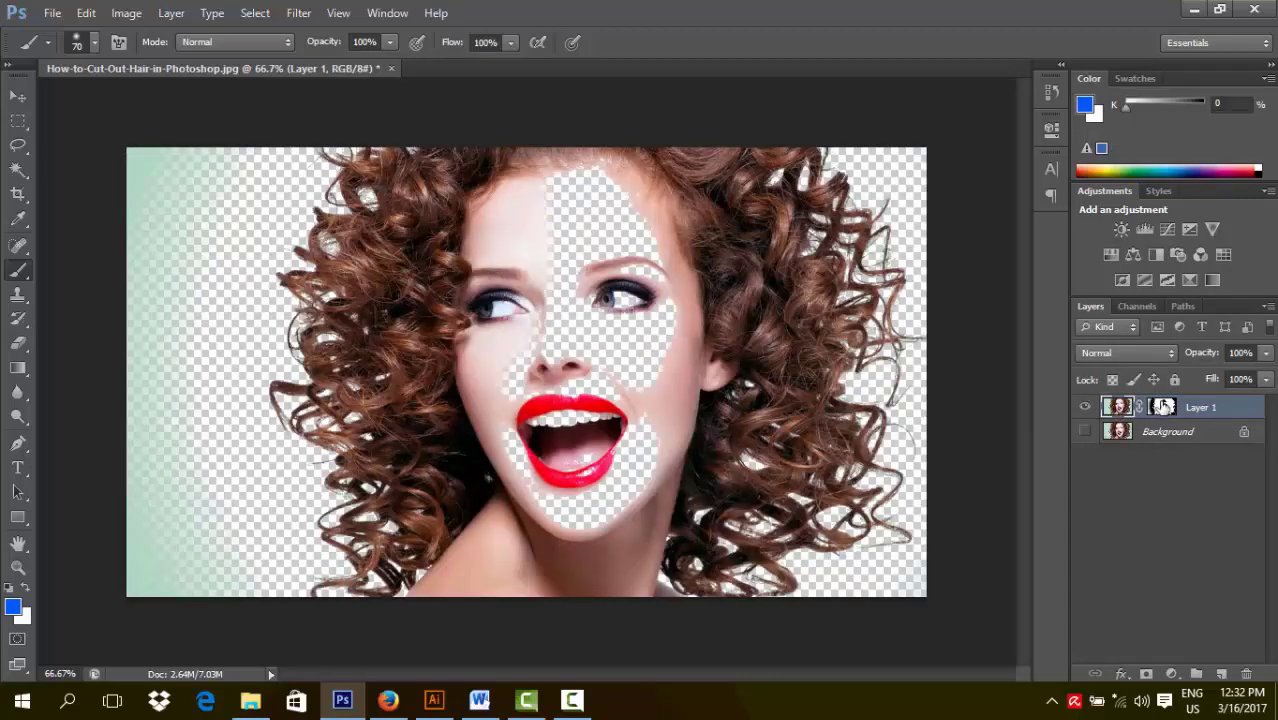
{"action": "mouse_move", "coordinate": [575, 171]}
{"action": "left_mouse_down"}
{"action": "mouse_move", "coordinate": [572, 290]}
{"action": "mouse_move", "coordinate": [593, 165]}
{"action": "left_mouse_up"}
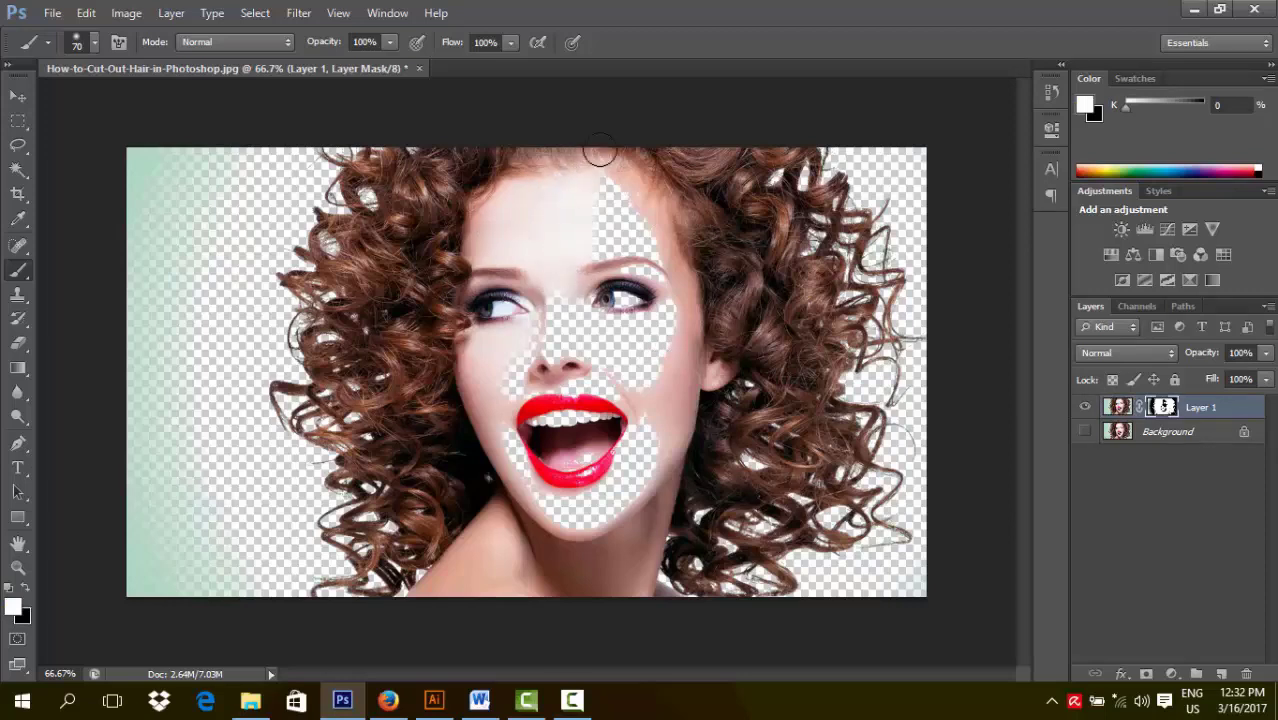
{"action": "mouse_move", "coordinate": [539, 203]}
{"action": "left_mouse_down"}
{"action": "mouse_move", "coordinate": [579, 187]}
{"action": "mouse_move", "coordinate": [621, 207]}
{"action": "mouse_move", "coordinate": [625, 224]}
{"action": "mouse_move", "coordinate": [641, 204]}
{"action": "mouse_move", "coordinate": [675, 341]}
{"action": "mouse_move", "coordinate": [660, 246]}
{"action": "mouse_move", "coordinate": [650, 368]}
{"action": "left_mouse_up"}
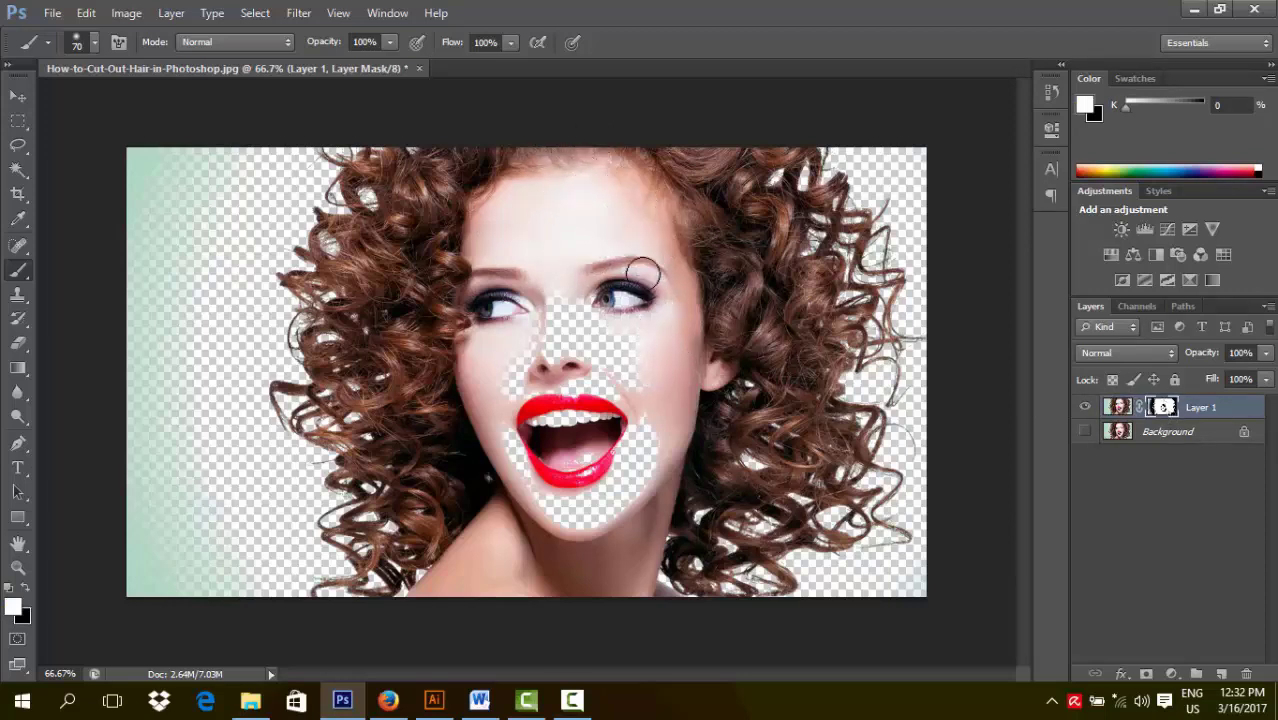
{"action": "mouse_move", "coordinate": [605, 318]}
{"action": "left_mouse_down"}
{"action": "mouse_move", "coordinate": [541, 397]}
{"action": "mouse_move", "coordinate": [519, 337]}
{"action": "mouse_move", "coordinate": [514, 443]}
{"action": "mouse_move", "coordinate": [594, 474]}
{"action": "mouse_move", "coordinate": [613, 514]}
{"action": "mouse_move", "coordinate": [639, 485]}
{"action": "mouse_move", "coordinate": [639, 417]}
{"action": "mouse_move", "coordinate": [620, 453]}
{"action": "left_mouse_up"}
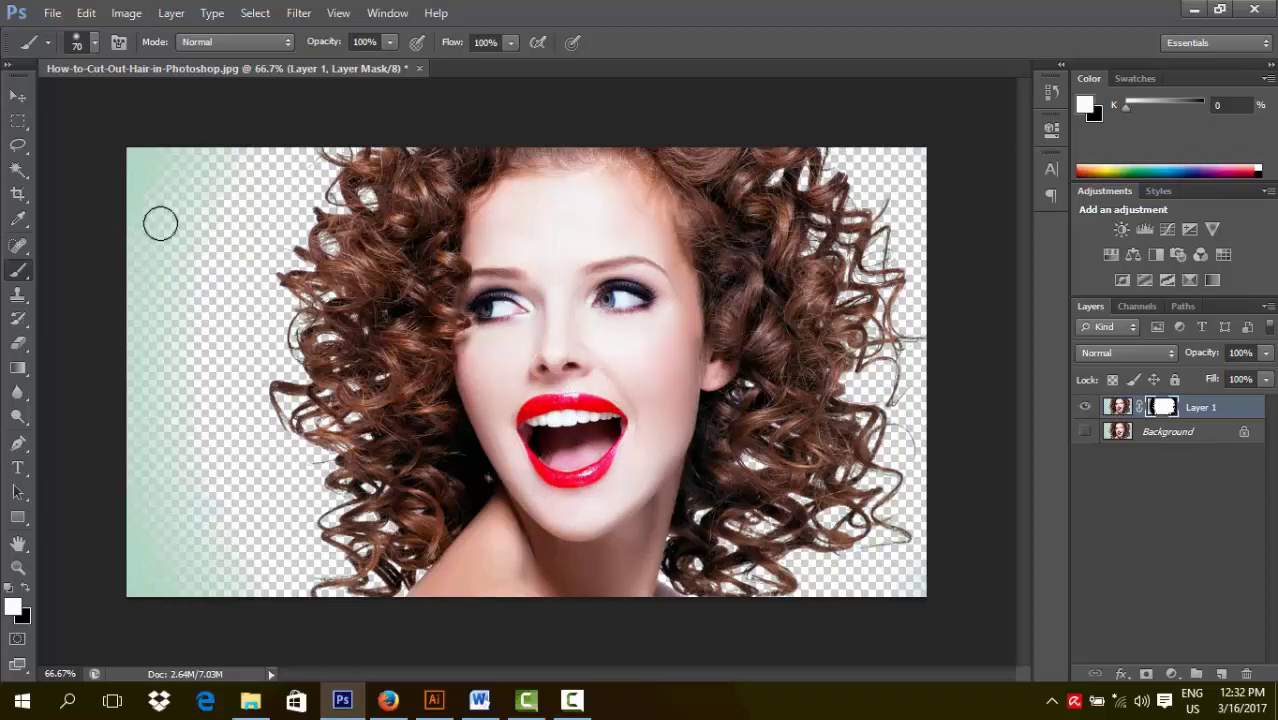
Step: Swap the brush colour to black and paint on Layer 1's mask over the upper part of the green background remnant beside the hair
{"action": "left_click", "coordinate": [26, 588]}
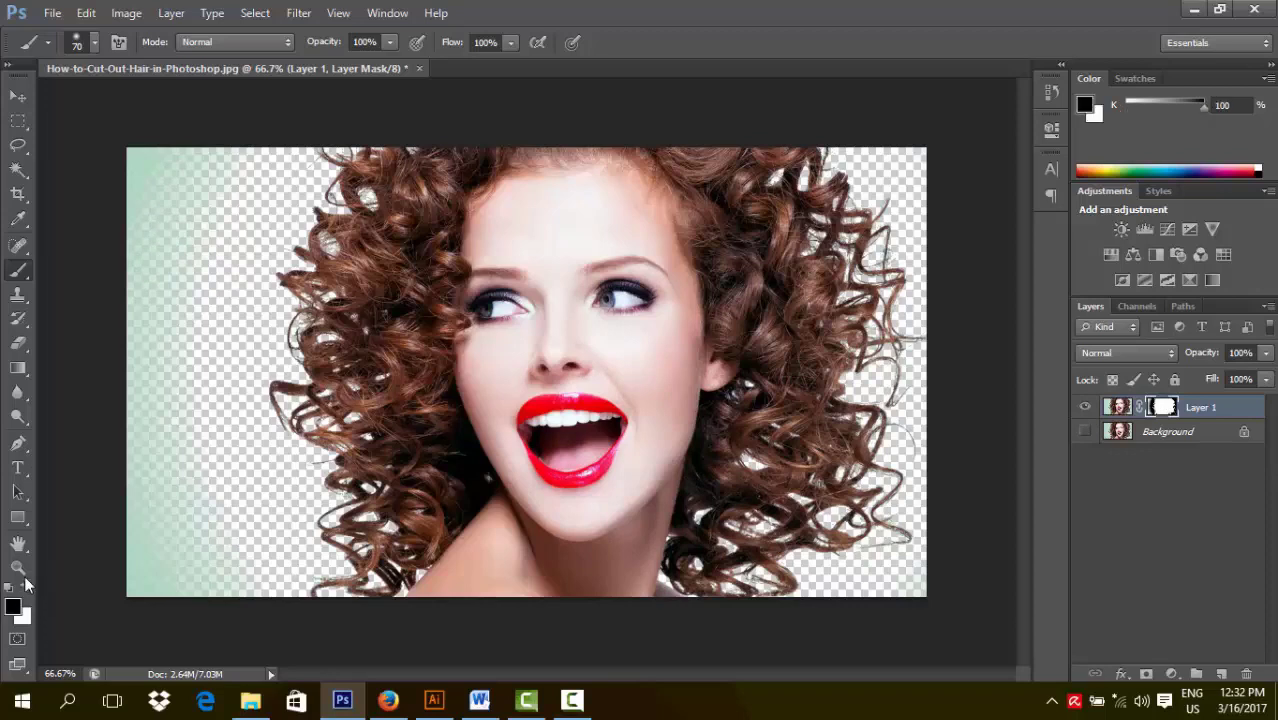
{"action": "left_click_drag", "start_coordinate": [150, 162], "coordinate": [142, 228]}
{"action": "mouse_move", "coordinate": [206, 110]}
{"action": "left_mouse_down"}
{"action": "mouse_move", "coordinate": [248, 138]}
{"action": "mouse_move", "coordinate": [149, 275]}
{"action": "mouse_move", "coordinate": [157, 288]}
{"action": "left_mouse_up"}
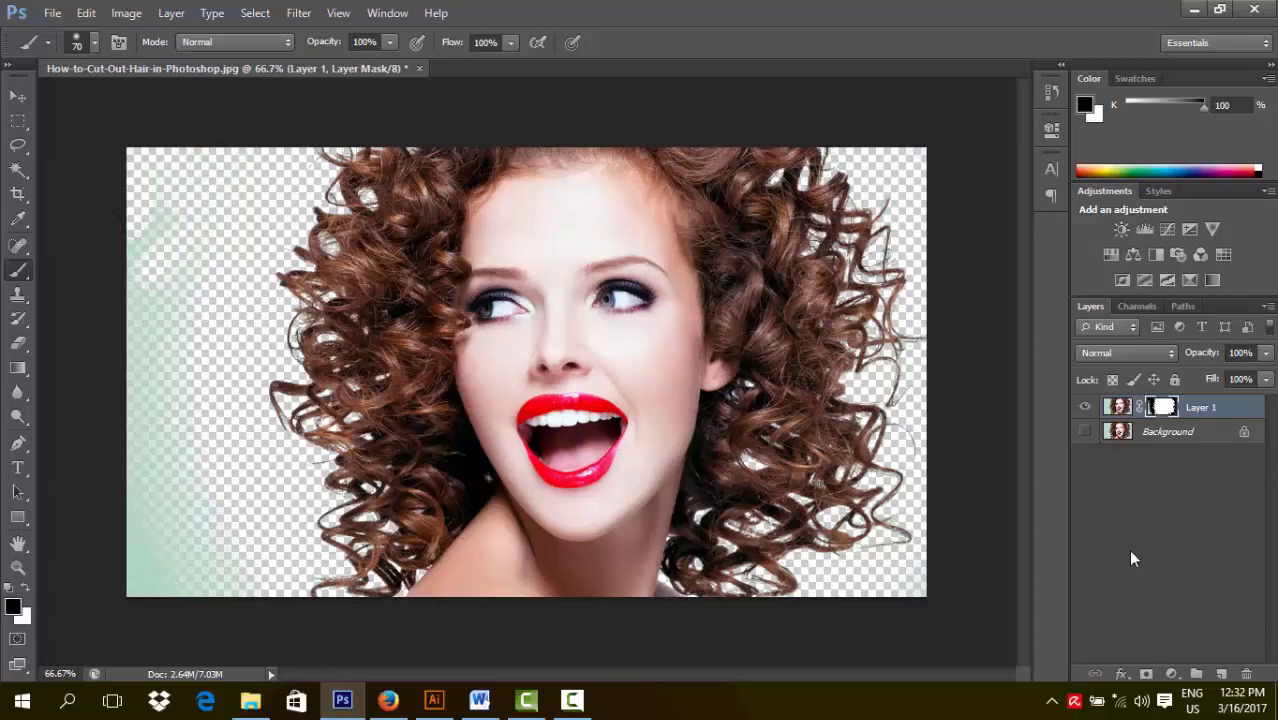
Step: Display Layer 1's mask on its own, paint the grey remnants along the left side and in the right corners black, and return to the image
{"action": "left_click", "coordinate": [1166, 412], "text": "alt"}
{"action": "mouse_move", "coordinate": [163, 200]}
{"action": "left_mouse_down"}
{"action": "mouse_move", "coordinate": [156, 342]}
{"action": "mouse_move", "coordinate": [180, 154]}
{"action": "mouse_move", "coordinate": [113, 446]}
{"action": "mouse_move", "coordinate": [154, 185]}
{"action": "mouse_move", "coordinate": [144, 212]}
{"action": "mouse_move", "coordinate": [225, 215]}
{"action": "mouse_move", "coordinate": [253, 161]}
{"action": "mouse_move", "coordinate": [195, 291]}
{"action": "mouse_move", "coordinate": [199, 470]}
{"action": "mouse_move", "coordinate": [270, 610]}
{"action": "mouse_move", "coordinate": [198, 442]}
{"action": "mouse_move", "coordinate": [175, 324]}
{"action": "mouse_move", "coordinate": [229, 581]}
{"action": "mouse_move", "coordinate": [188, 509]}
{"action": "mouse_move", "coordinate": [182, 204]}
{"action": "mouse_move", "coordinate": [152, 598]}
{"action": "mouse_move", "coordinate": [129, 561]}
{"action": "mouse_move", "coordinate": [129, 501]}
{"action": "mouse_move", "coordinate": [165, 521]}
{"action": "mouse_move", "coordinate": [163, 621]}
{"action": "mouse_move", "coordinate": [187, 534]}
{"action": "mouse_move", "coordinate": [217, 603]}
{"action": "left_mouse_up"}
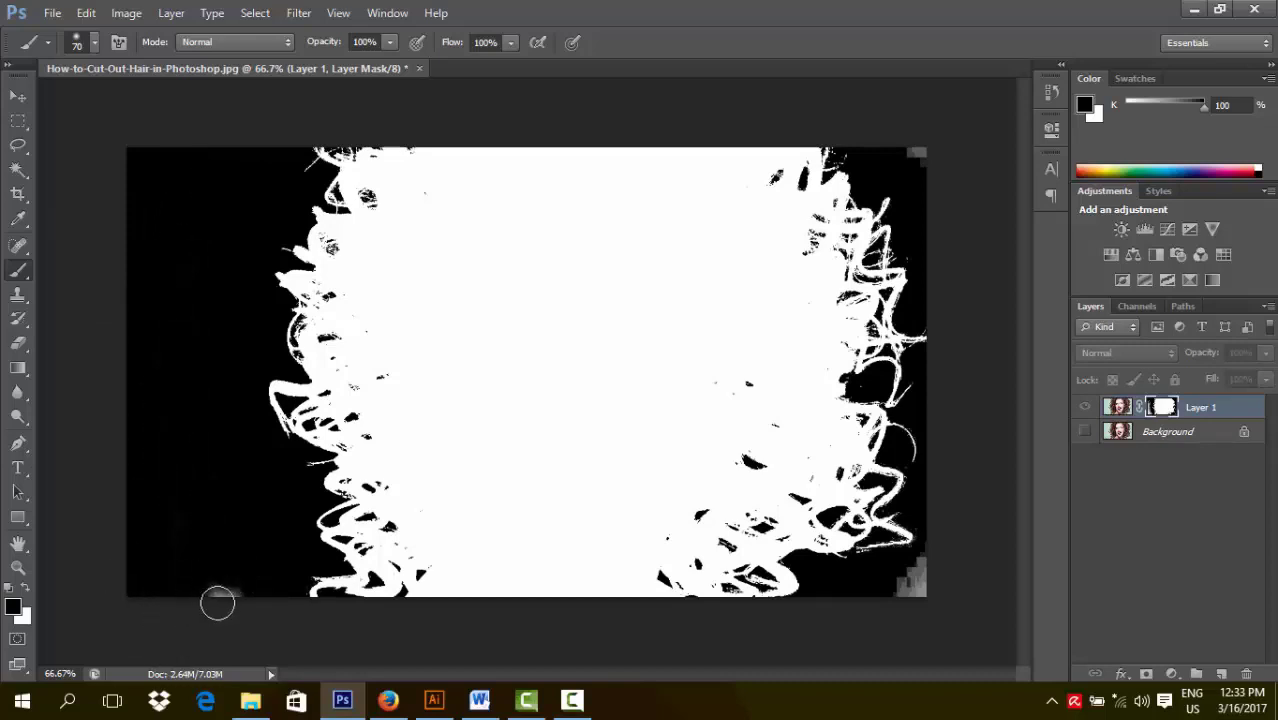
{"action": "mouse_move", "coordinate": [870, 594]}
{"action": "left_mouse_down"}
{"action": "mouse_move", "coordinate": [943, 544]}
{"action": "mouse_move", "coordinate": [904, 594]}
{"action": "mouse_move", "coordinate": [919, 568]}
{"action": "left_mouse_up"}
{"action": "left_click_drag", "start_coordinate": [939, 183], "coordinate": [901, 140]}
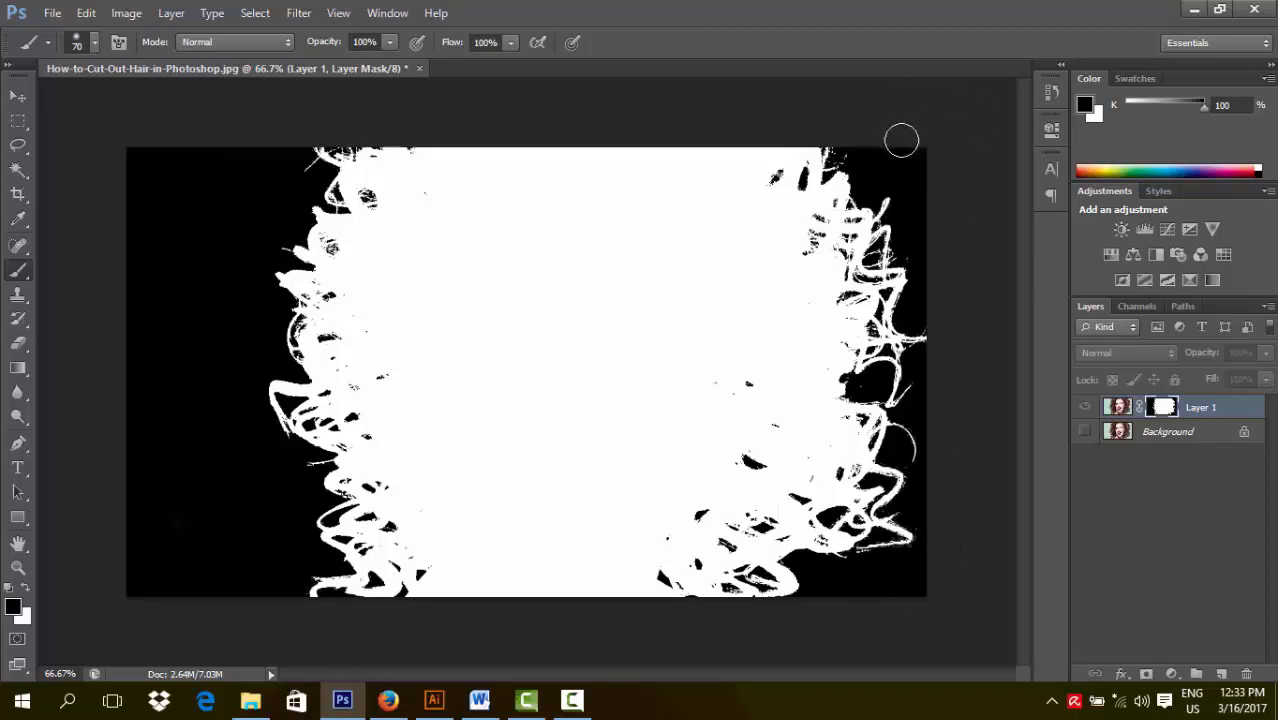
{"action": "left_click", "coordinate": [1118, 407]}
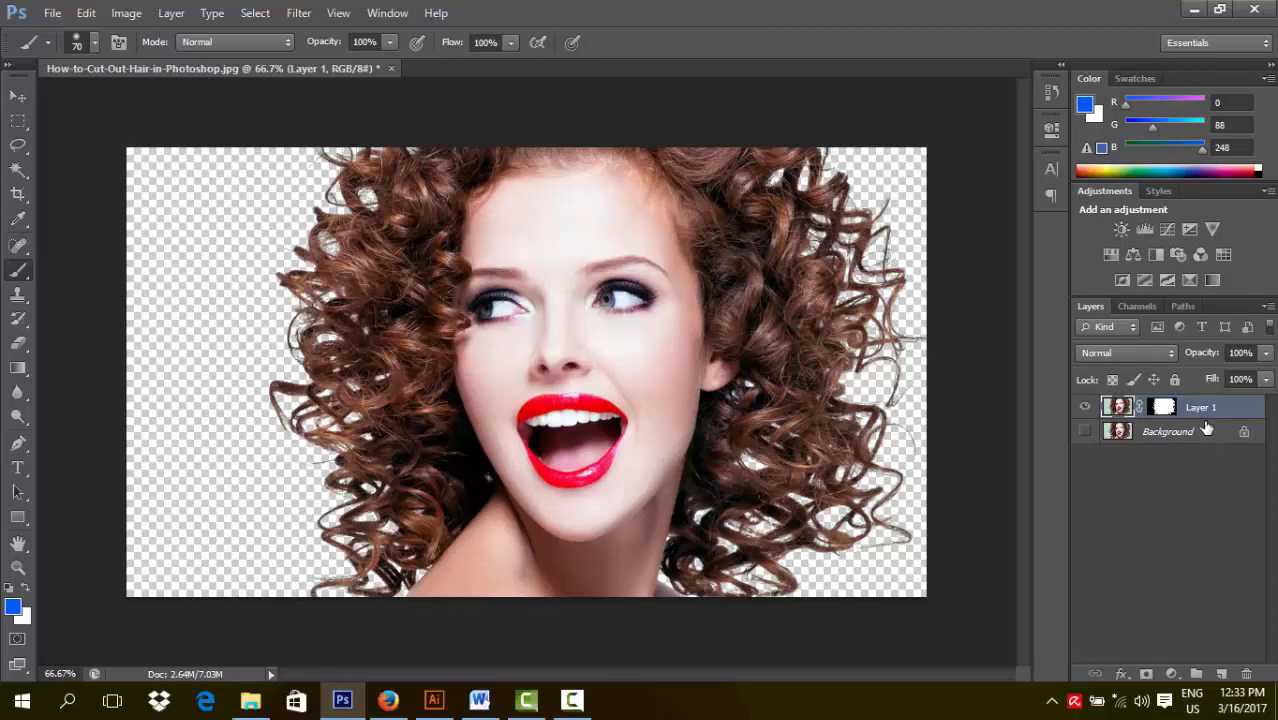
Step: Add a new empty layer and move it beneath Layer 1
{"action": "left_click", "coordinate": [1218, 673]}
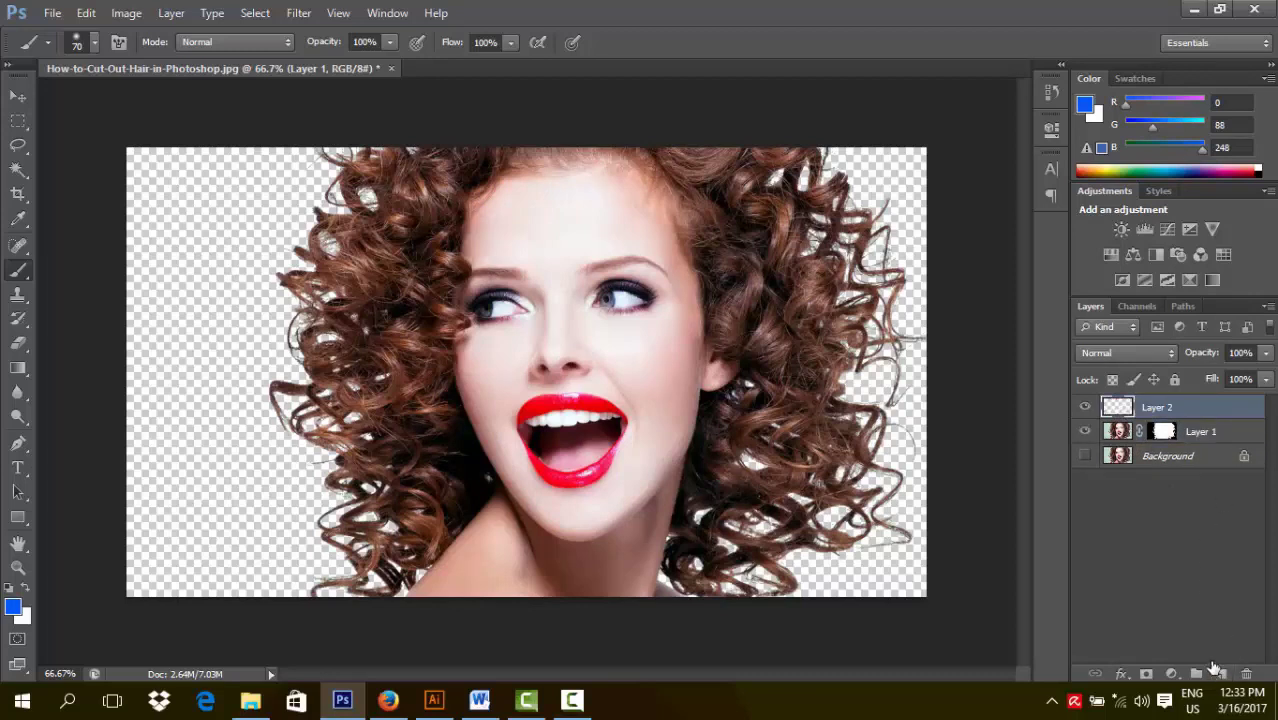
{"action": "left_click_drag", "start_coordinate": [1189, 424], "coordinate": [1195, 445]}
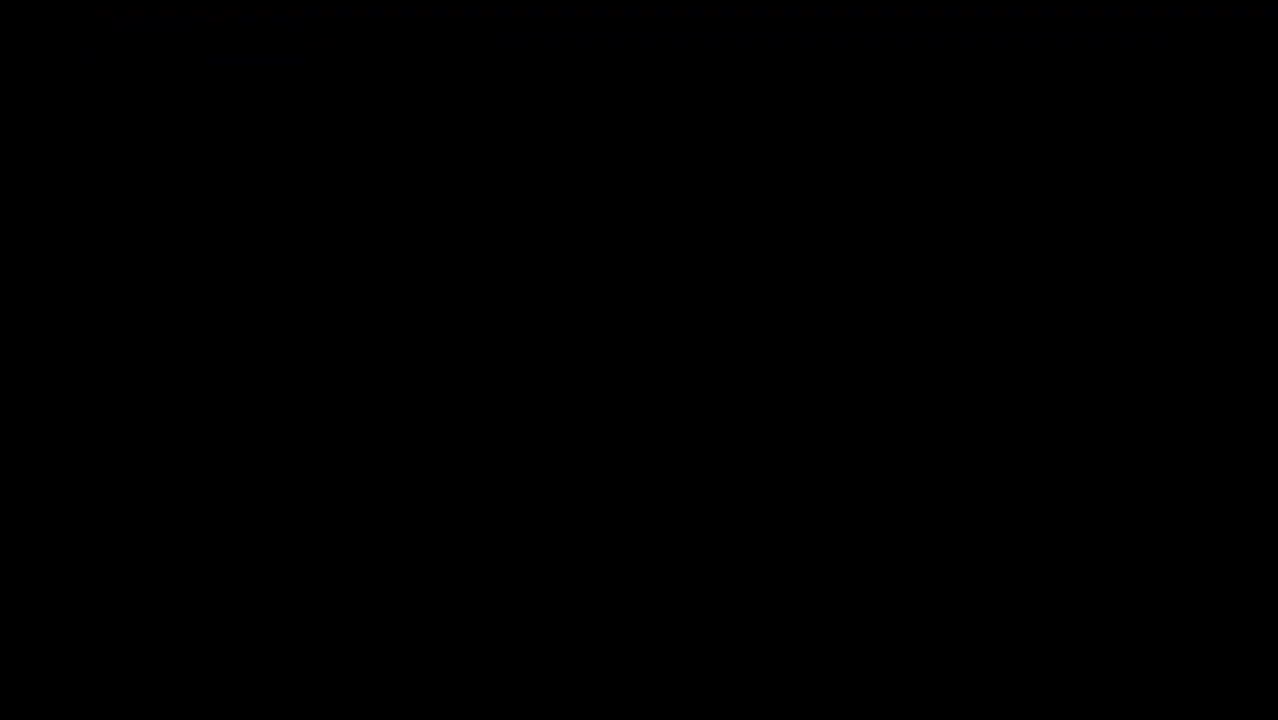